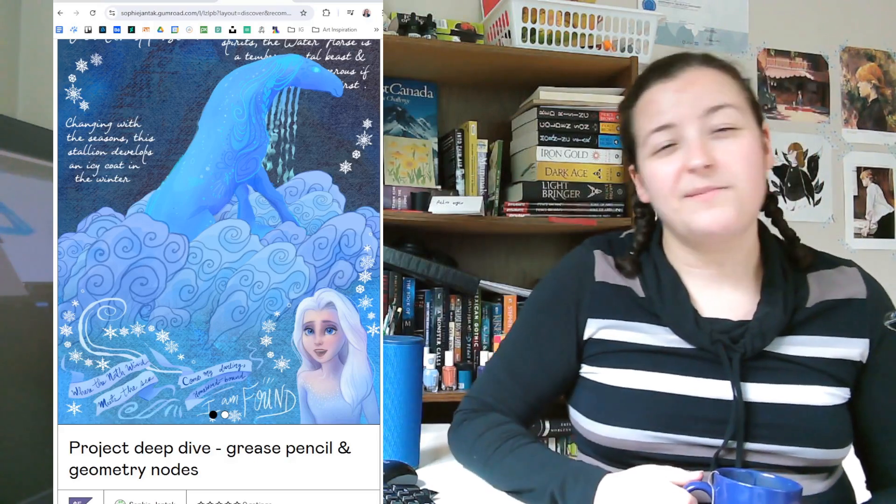
scroll(219, 233, down, 4)
scroll(220, 270, down, 10)
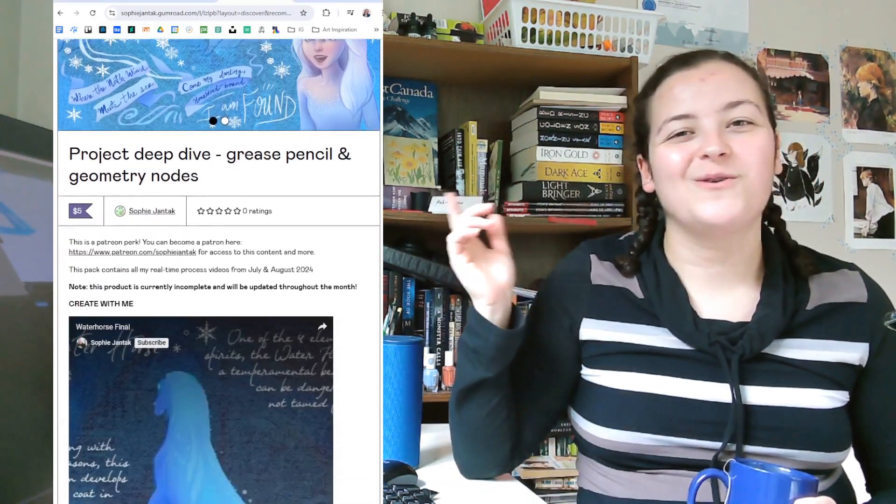
scroll(219, 270, down, 6)
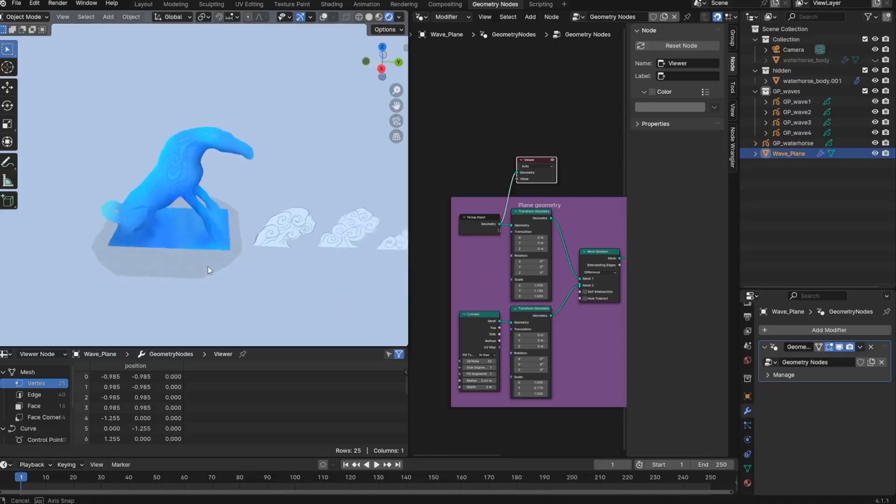
middle_drag(208, 269, 17, 260)
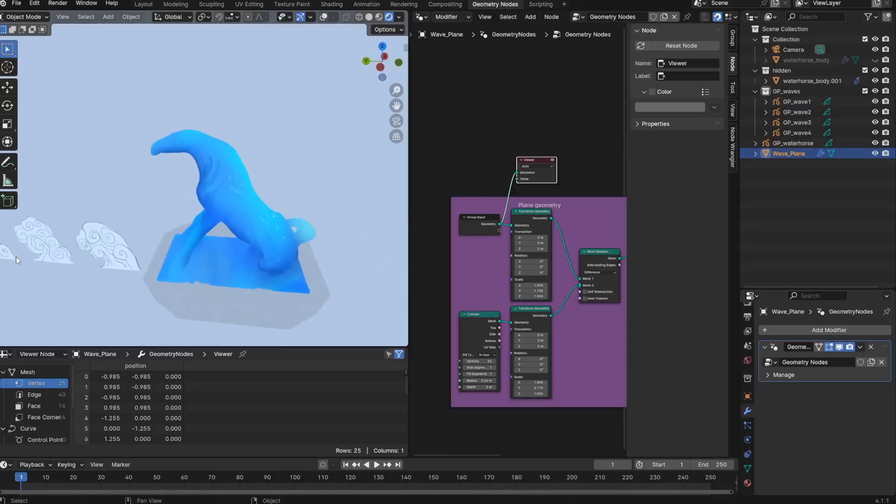
- Toggle the Viewer node's preview of the plane geometry in Wave_Plane's node tree and inspect the horse's base
click(553, 160)
middle_drag(265, 327, 401, 266)
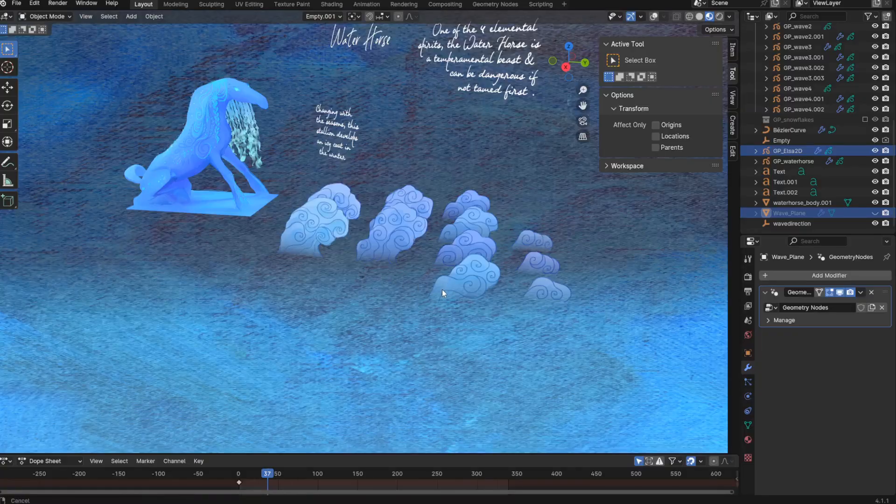
- Unhide Wave_Plane in the viewport beside the water horse
mouse_move(442, 289)
middle_down()
mouse_move(431, 326)
mouse_move(451, 288)
middle_up()
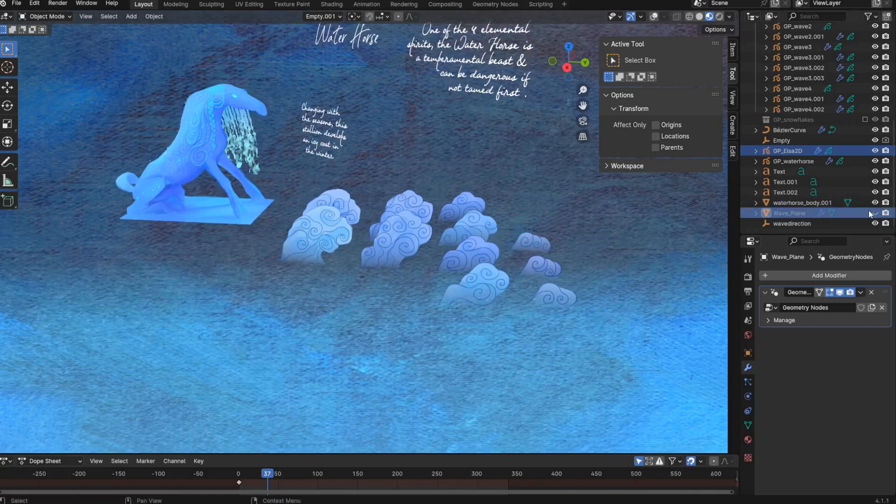
click(875, 213)
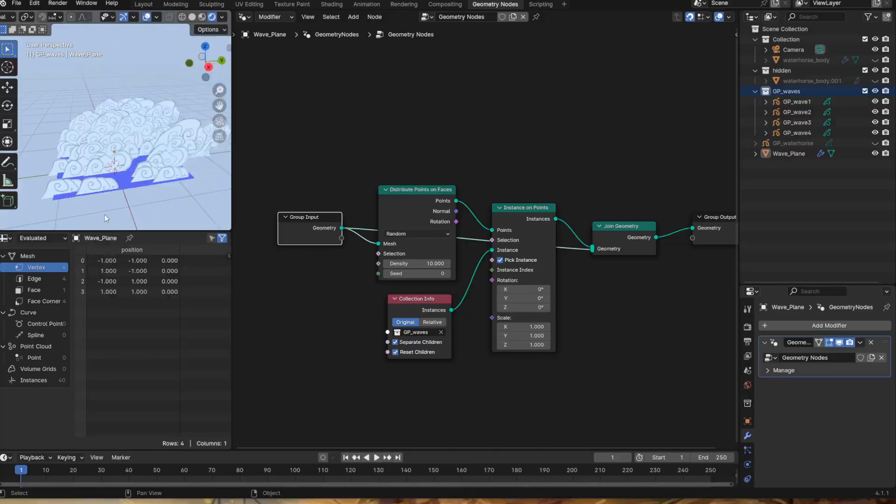
- Adjust the maximum Z of the Random Value node that rotates the wave instances
middle_drag(104, 215, 122, 186)
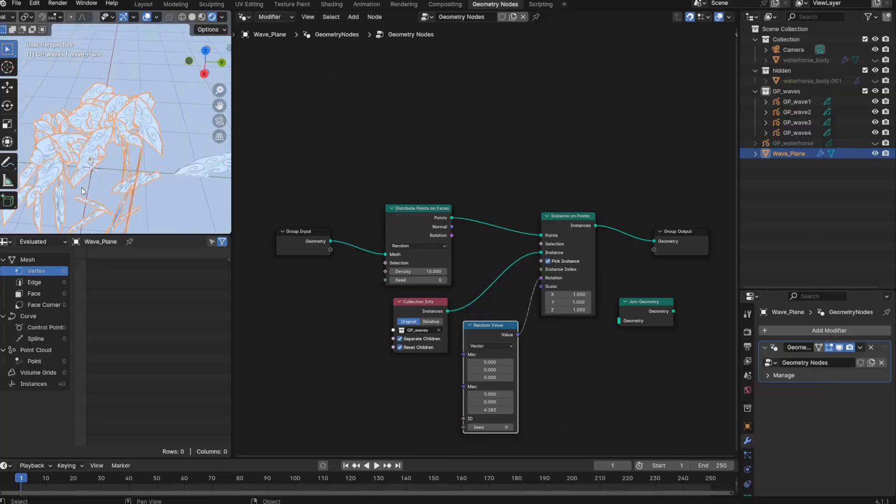
scroll(93, 196, up, 2)
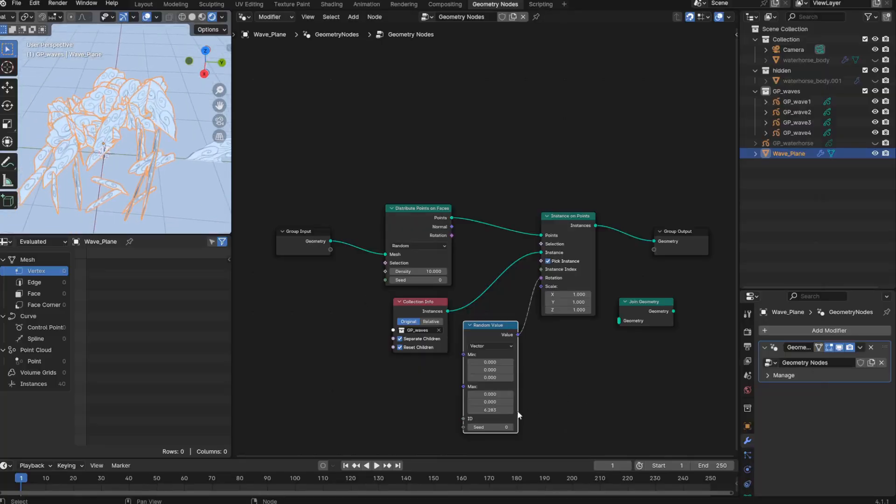
drag(512, 410, 481, 410)
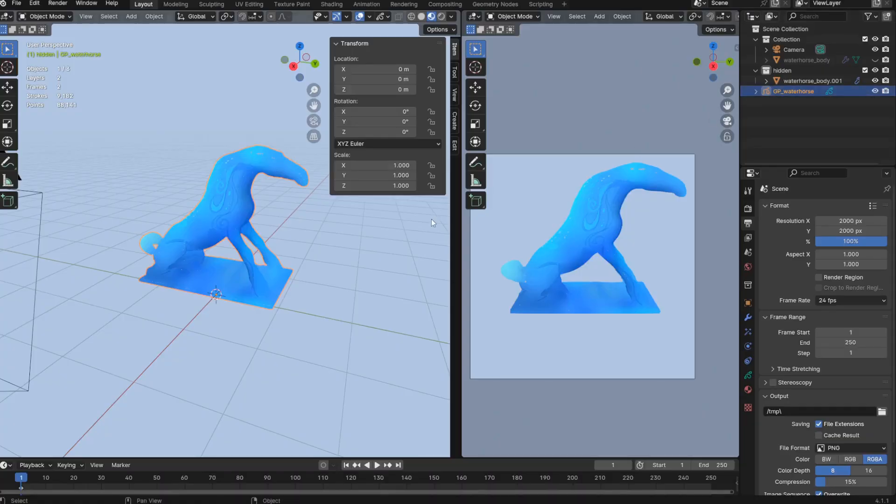
- Add a blank Grease Pencil object at the world origin
key(shift+a)
mouse_move(194, 338)
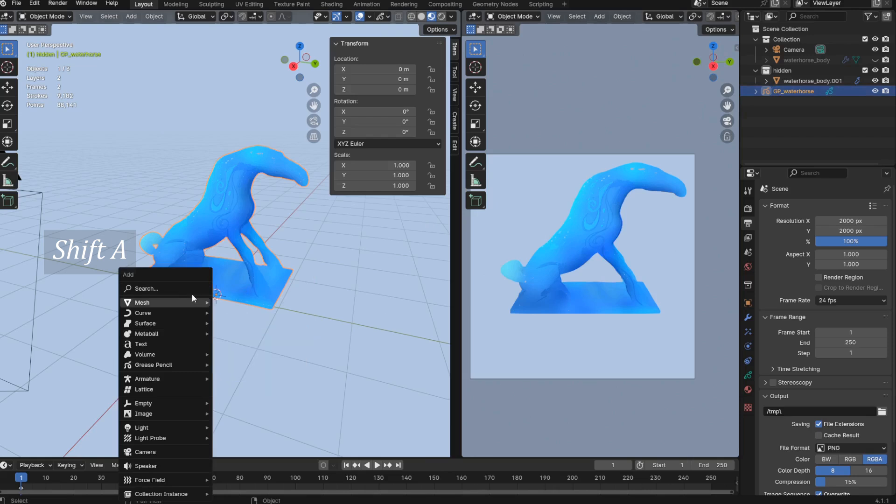
mouse_move(165, 367)
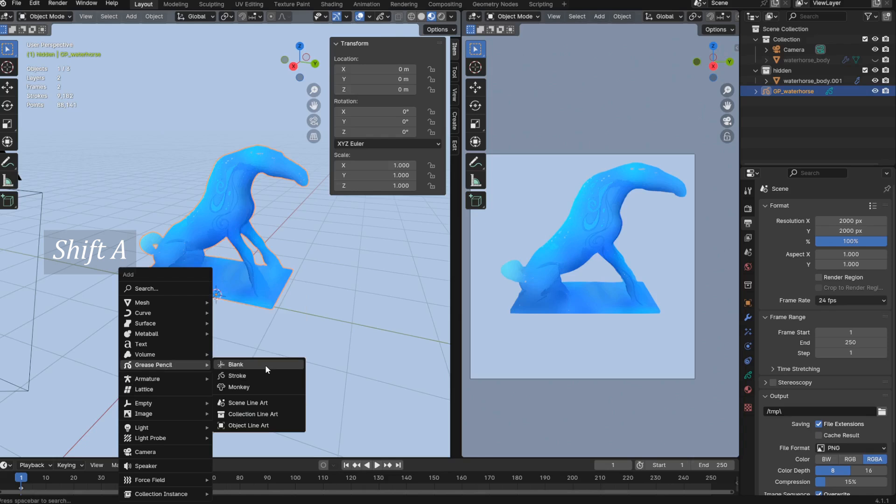
click(267, 369)
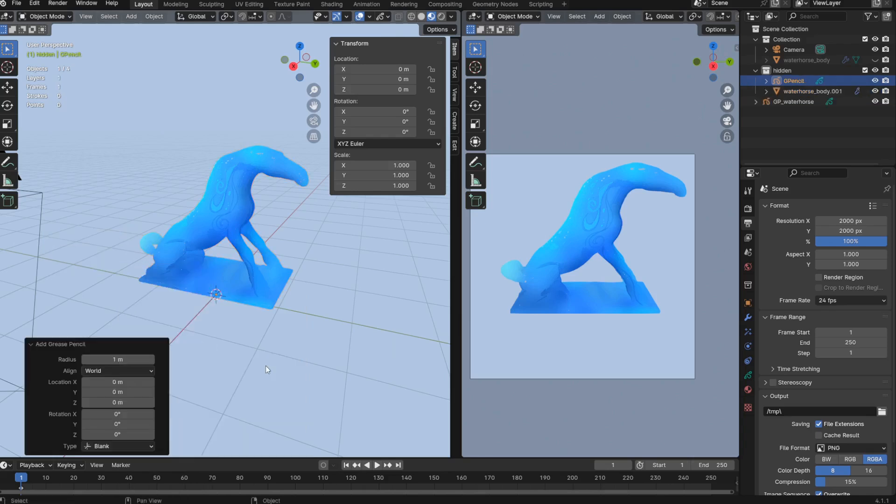
- Move the new Grease Pencil object along Y to about 1.94 m, in front of the horse
key(g)
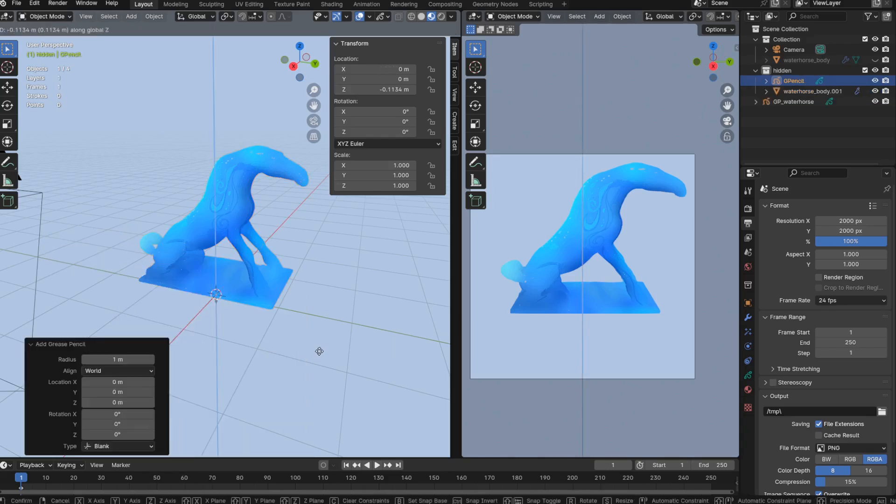
key(y)
click(371, 362)
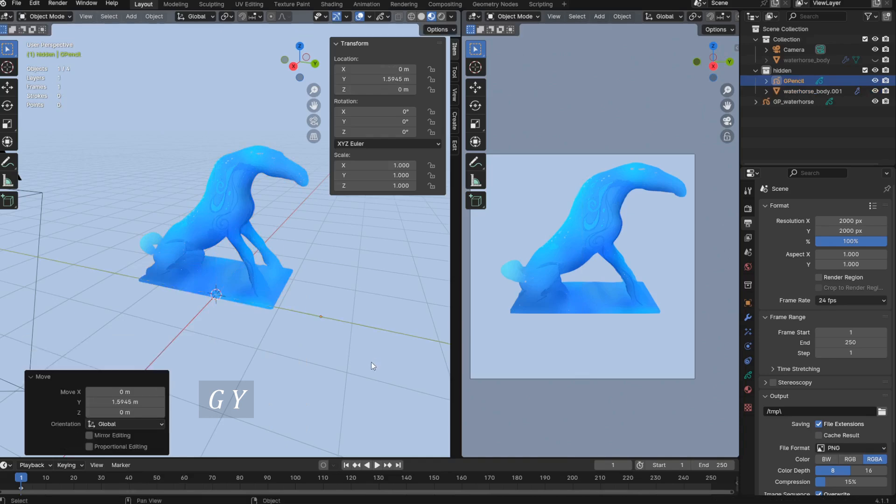
middle_drag(370, 362, 289, 345)
scroll(325, 356, up, 3)
key(g)
key(y)
click(348, 357)
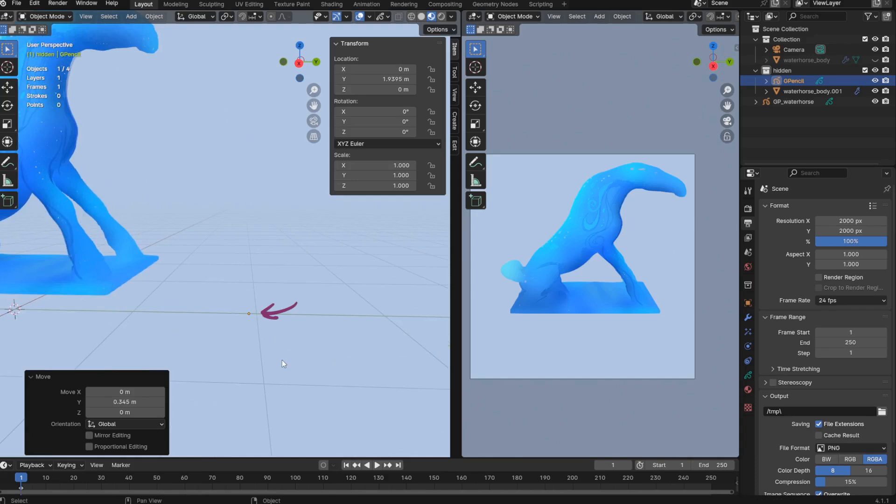
- Enter Draw Mode and set stroke placement to Origin with the drawing plane on Side (Y-Z)
key(ctrl+Tab)
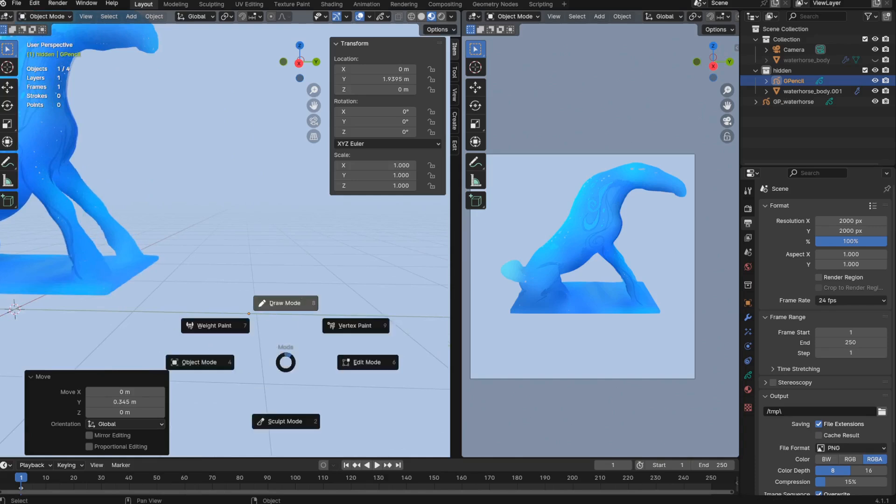
click(285, 303)
click(228, 17)
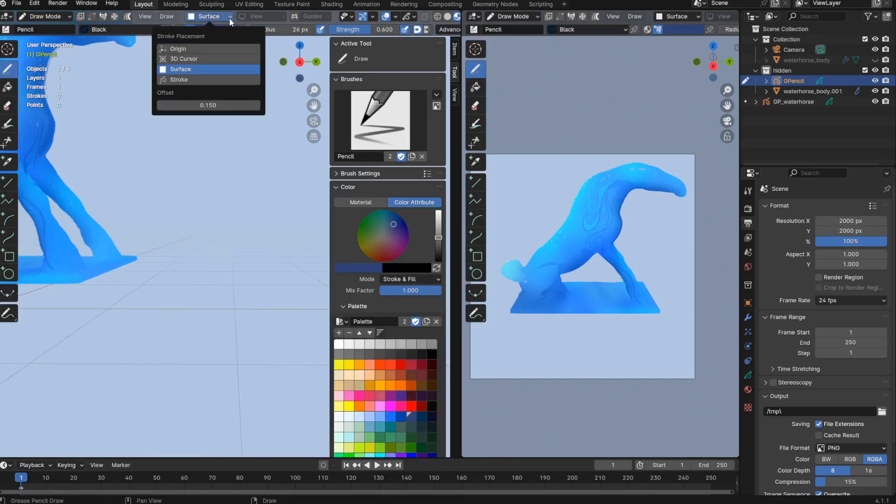
click(214, 49)
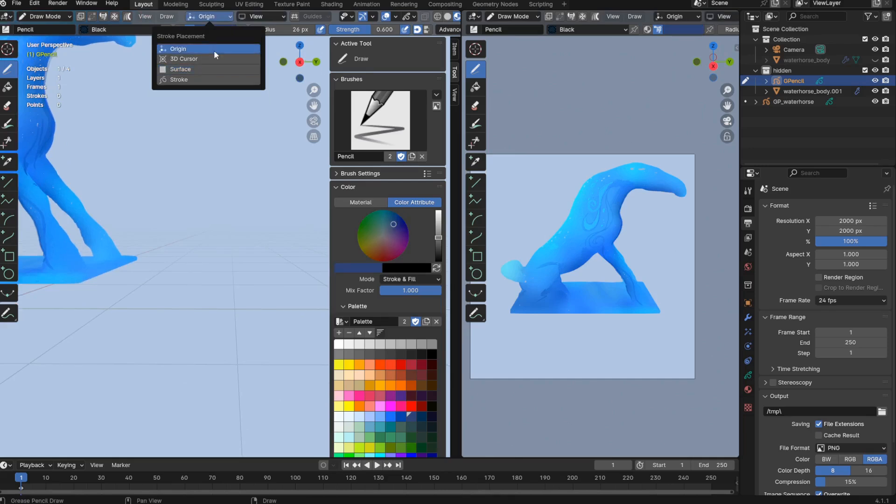
click(262, 16)
click(265, 69)
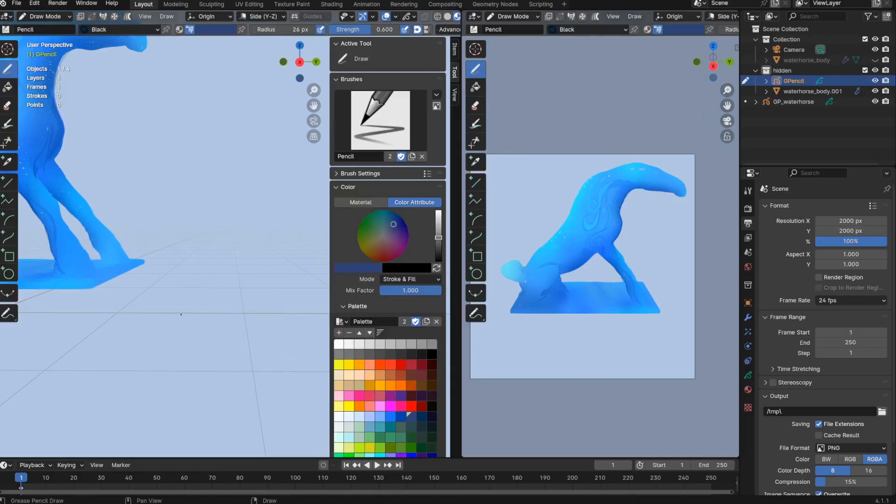
- Draw the first curling swirls of a wave with the Pencil brush, rising from the ground line, and widen the drawing viewport
drag(196, 278, 225, 255)
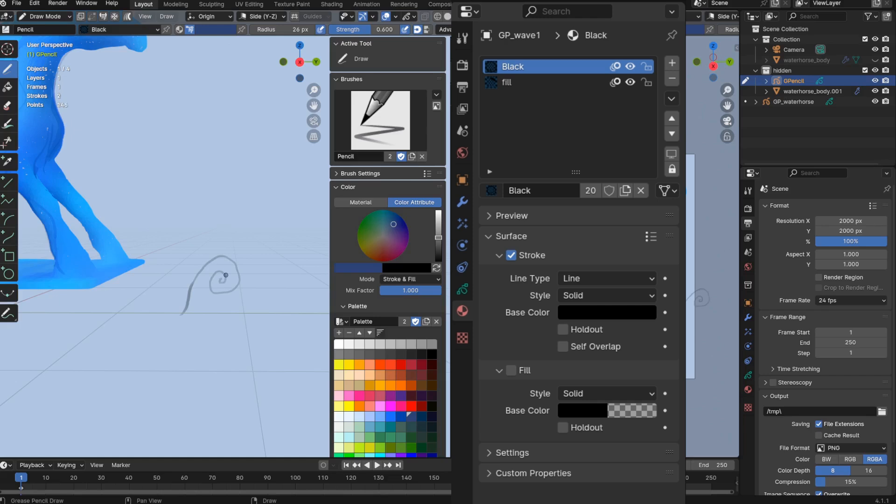
drag(461, 299, 629, 299)
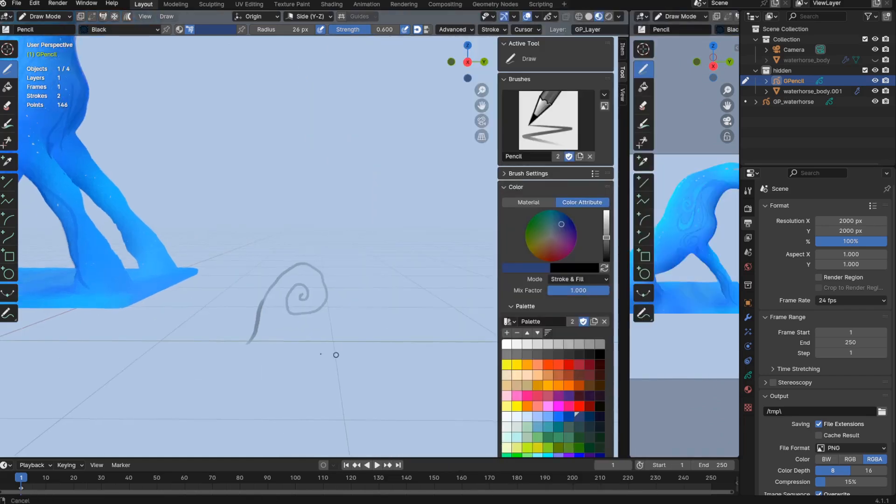
ctrl+middle_drag(336, 355, 332, 370)
shift+middle_drag(332, 370, 305, 368)
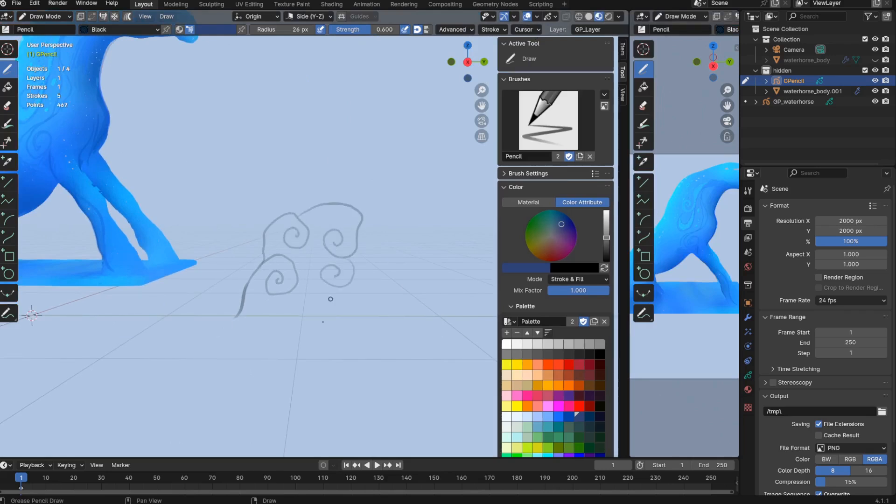
- Undo the wave's lower curl nearest its front and redraw that part with strokes starting at the base
key(ctrl+z)
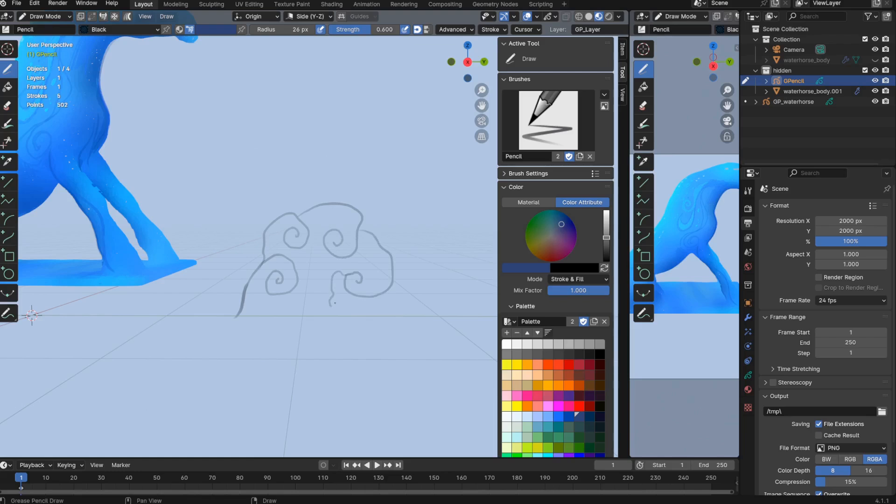
key(ctrl+z)
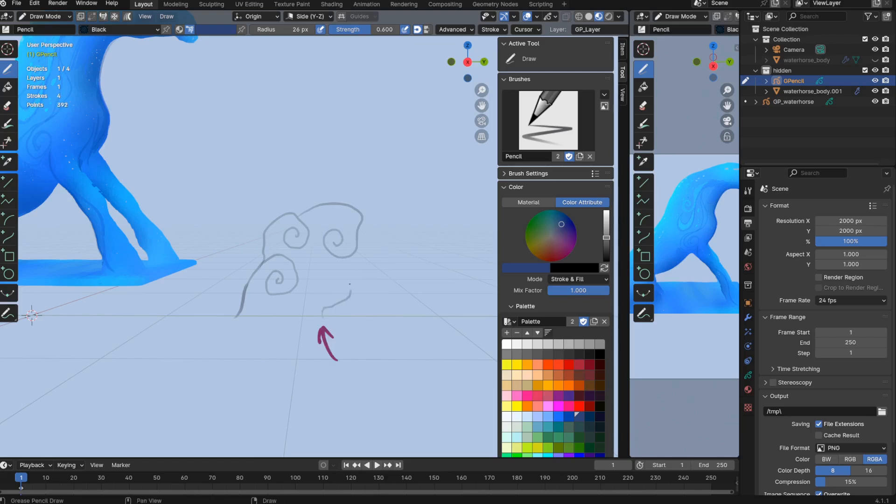
drag(349, 284, 339, 274)
key(ctrl+z)
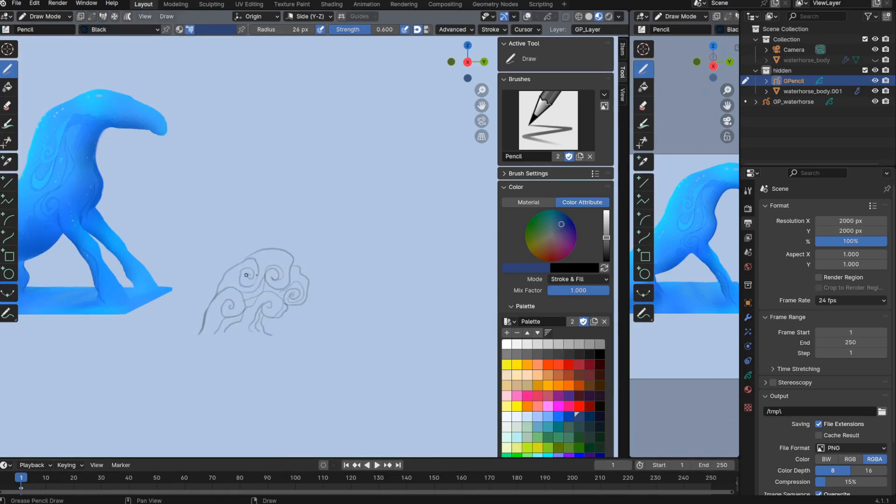
- Refine the wave's inner curls, undoing unwanted strokes, to complete the first wave drawing
drag(245, 275, 254, 283)
key(ctrl+z)
key(ctrl+z)
ctrl+middle_drag(314, 388, 326, 417)
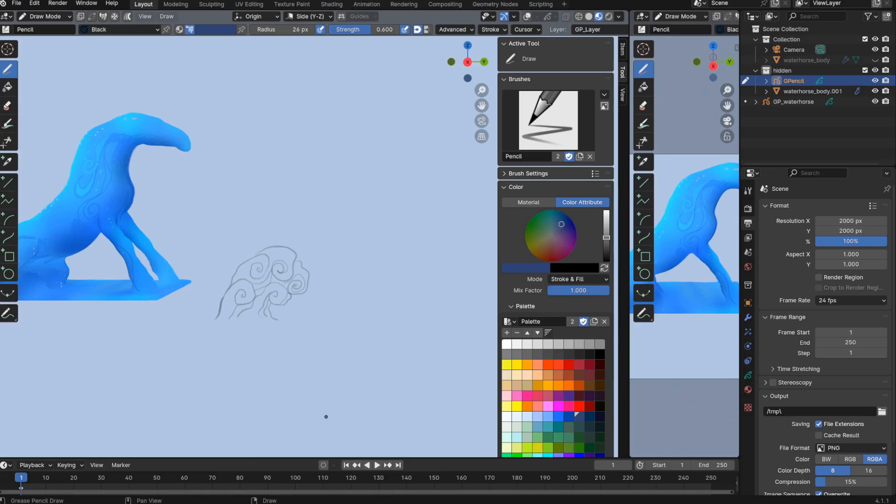
- Return to Object Mode and duplicate the finished wave about 1.08 m along Y
key(ctrl+Tab)
click(270, 365)
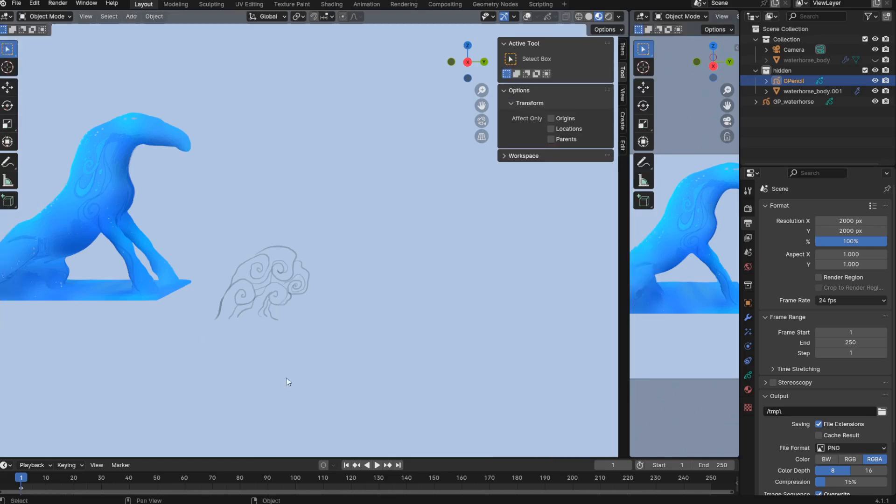
key(shift+d)
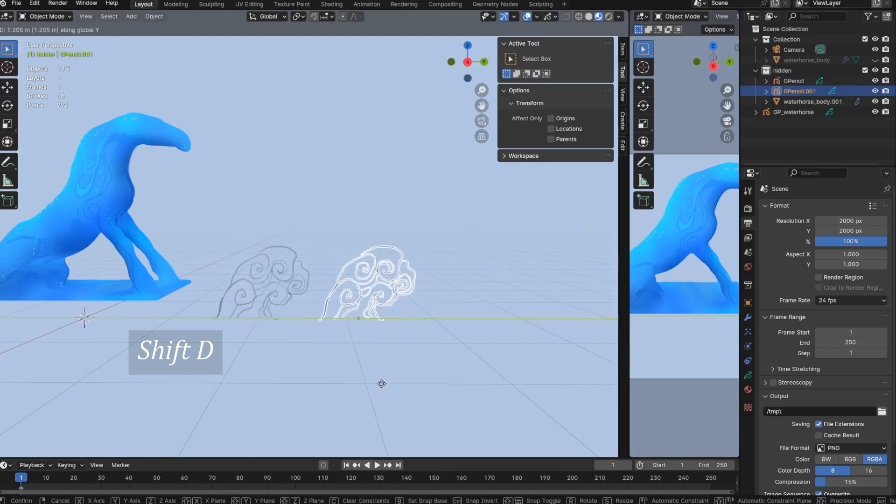
key(y)
click(345, 380)
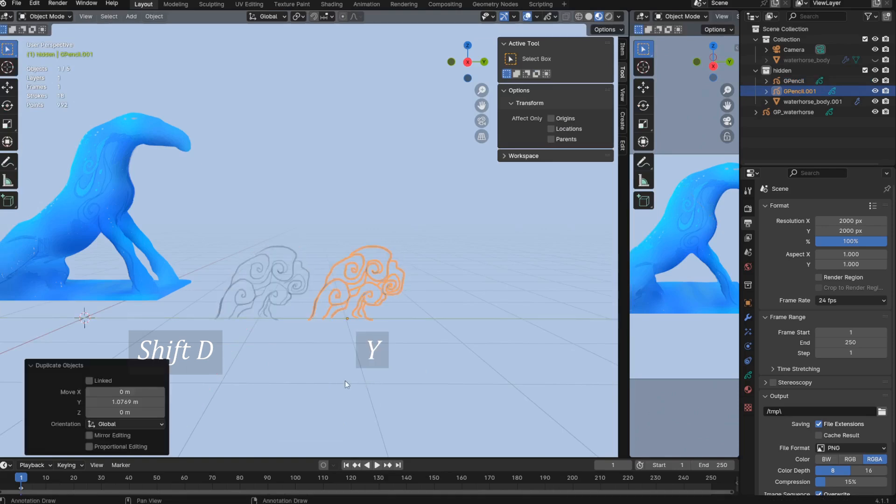
- Delete all points of the duplicated wave in Edit Mode, leaving the object empty
key(ctrl+Tab)
click(418, 392)
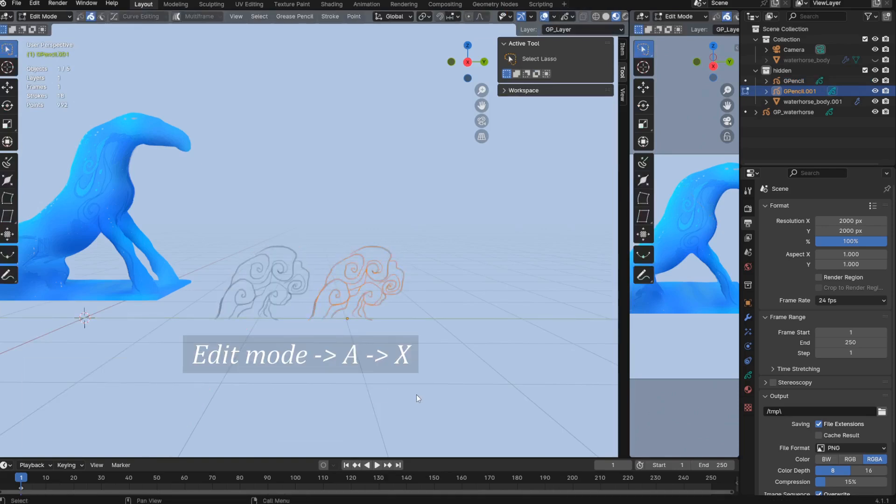
key(x)
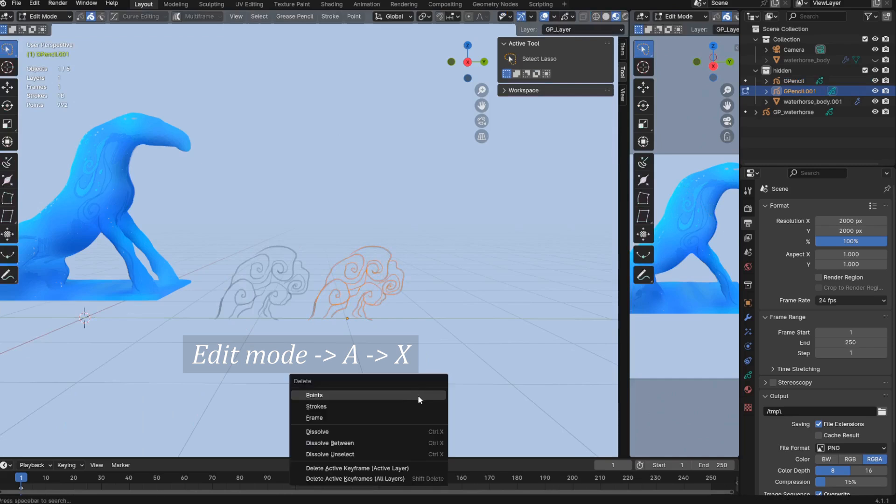
click(419, 396)
- Draw a second, differently curled wave in the emptied duplicate, then return to Object Mode with overlays shown
key(ctrl+Tab)
click(427, 344)
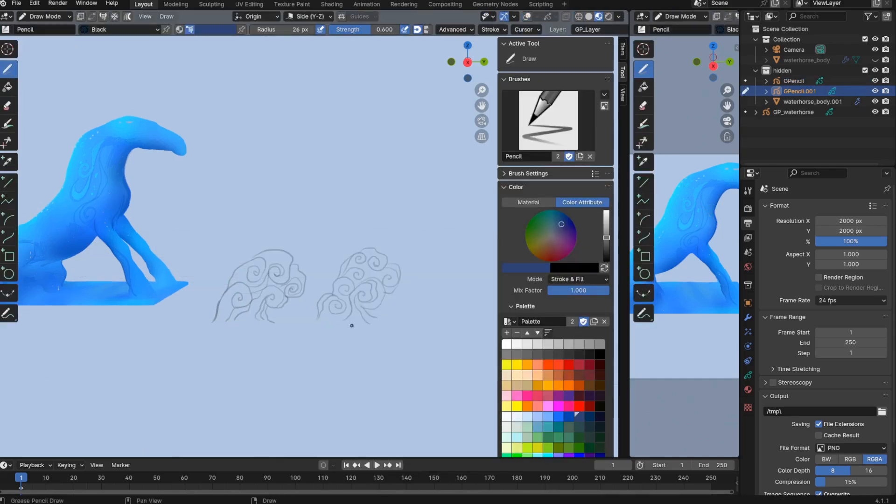
key(ctrl+Tab)
mouse_move(352, 326)
middle_down()
mouse_move(348, 398)
mouse_move(312, 415)
mouse_move(334, 413)
mouse_move(331, 391)
middle_up()
click(308, 401)
key(shift+alt+z)
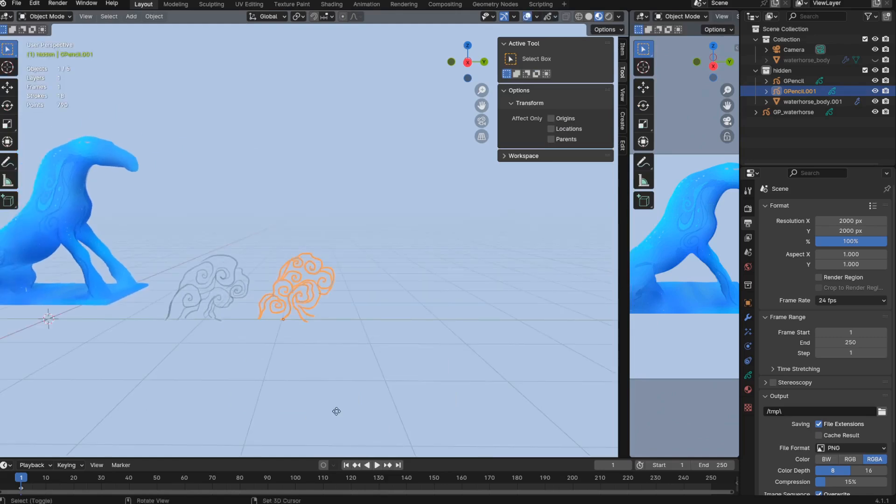
- Duplicate the second wave about 1 m along Y
key(shift+d)
key(x)
key(y)
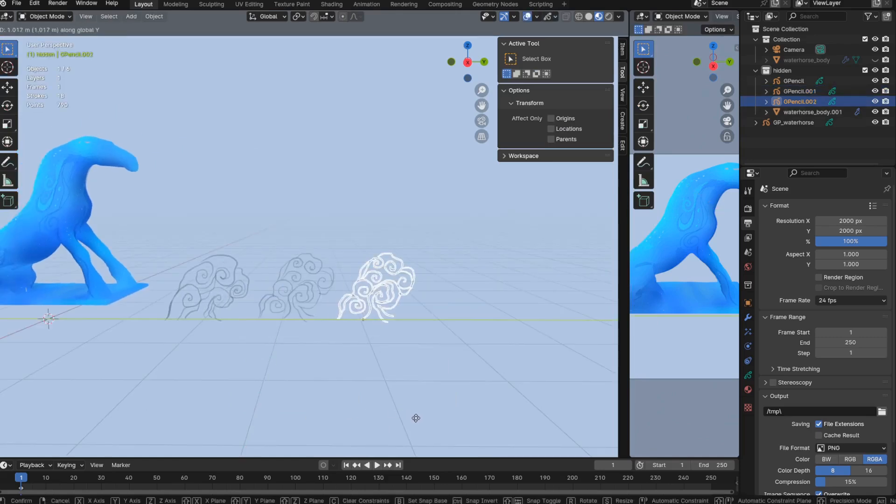
click(412, 417)
- Delete all copied points from the third wave object and draw a new curled wave in it in Draw Mode
key(ctrl+Tab)
click(431, 399)
key(x)
click(452, 410)
key(ctrl+Tab)
click(458, 359)
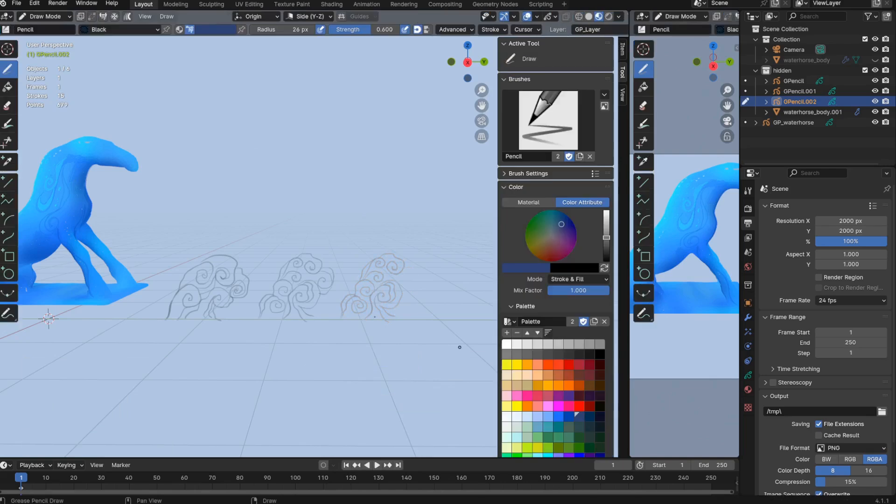
- Clear the copied strokes of the third wave object in Edit Mode and draw a smaller curled wave in Draw Mode
key(ctrl+Tab)
click(397, 364)
key(a)
key(x)
click(427, 372)
key(ctrl+Tab)
click(424, 283)
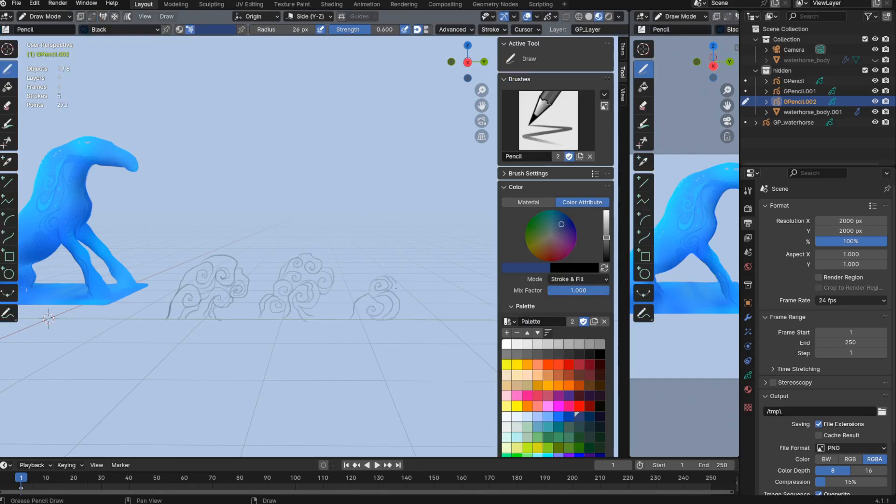
key(ctrl+z)
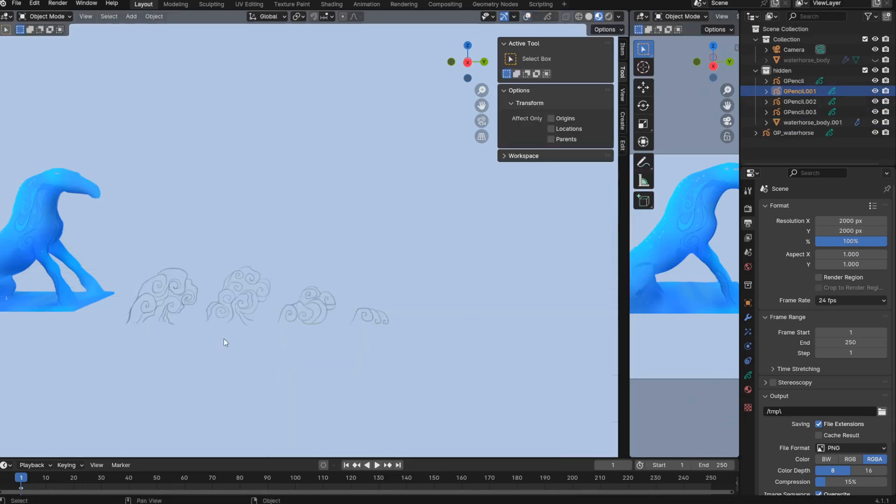
- With overlays shown, add a second material named fill to the first wave, with Stroke disabled and Fill enabled
key(shift+alt+z)
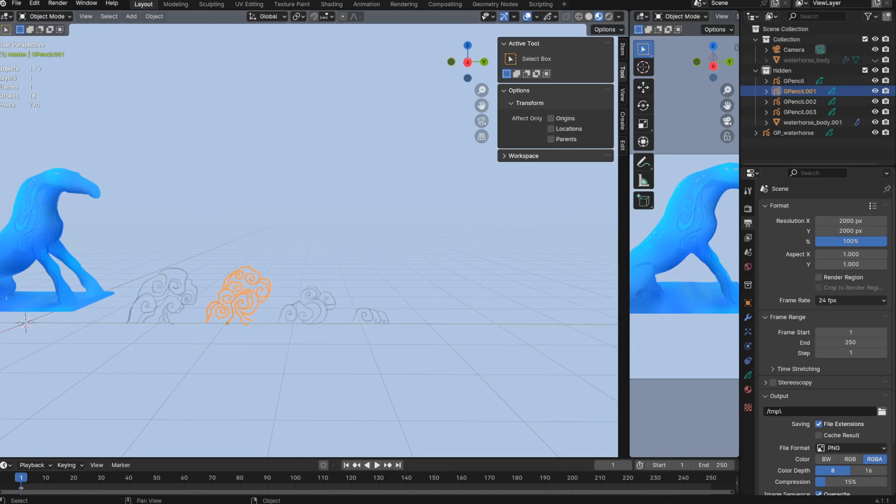
key(shift+alt+z)
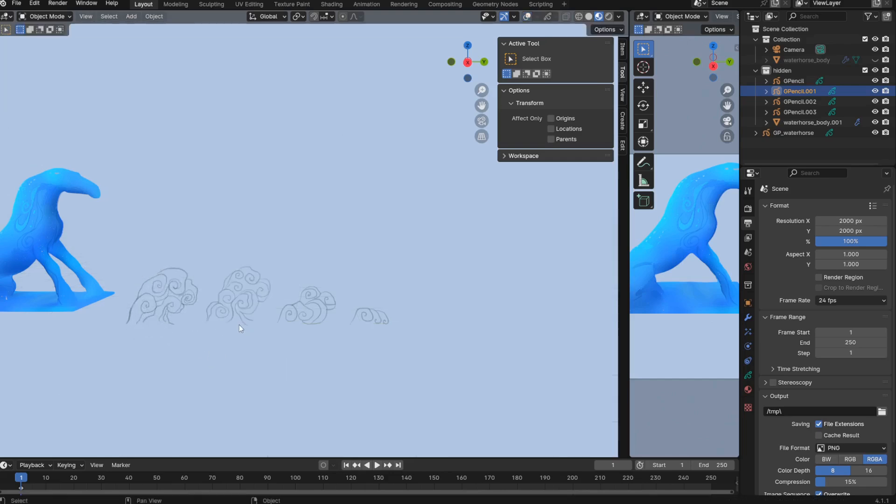
key(shift+alt+z)
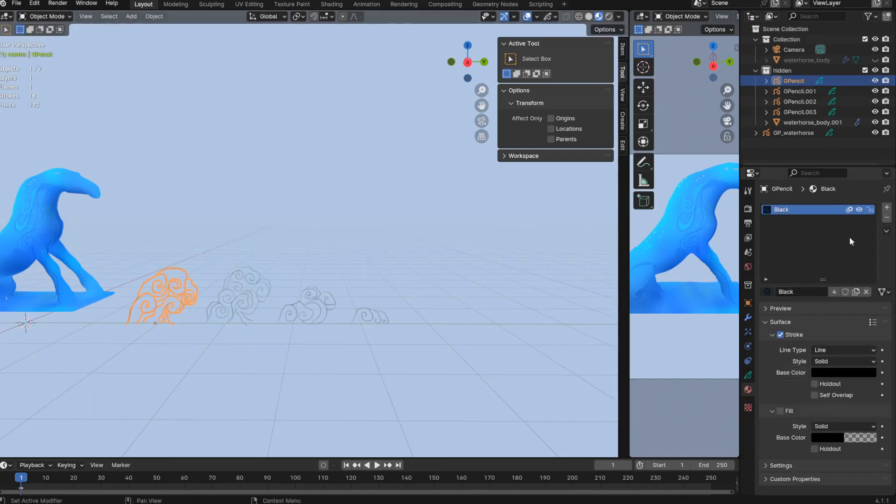
click(888, 207)
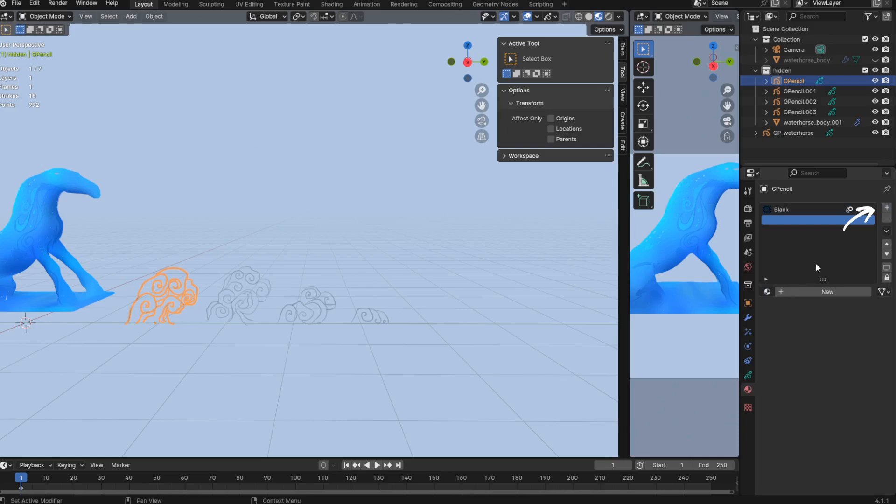
click(799, 293)
double_click(796, 296)
text(fill)
key(Return)
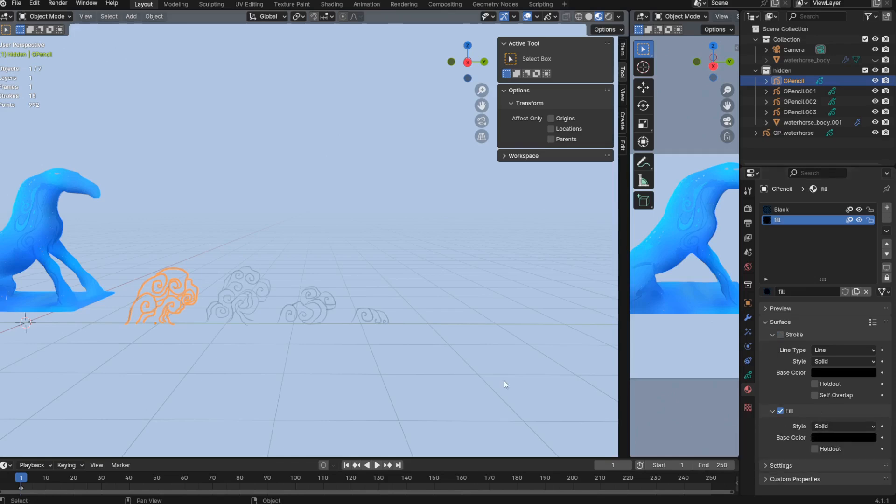
- Select all four waves with the first one active and copy its fill material to the selected objects
shift+click(245, 306)
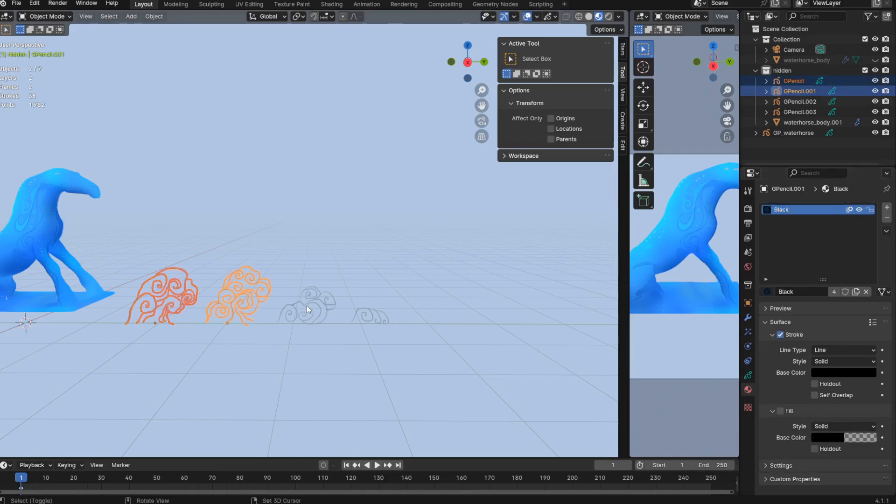
shift+click(307, 306)
shift+click(376, 321)
shift+click(185, 306)
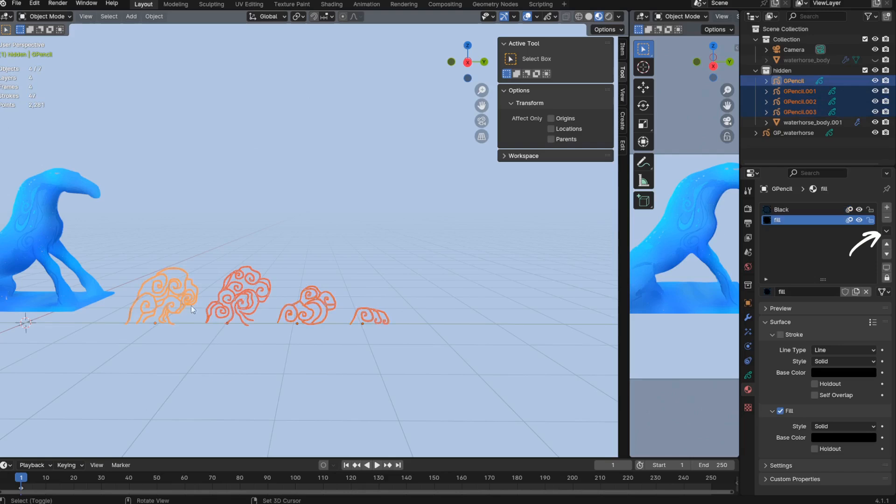
click(885, 231)
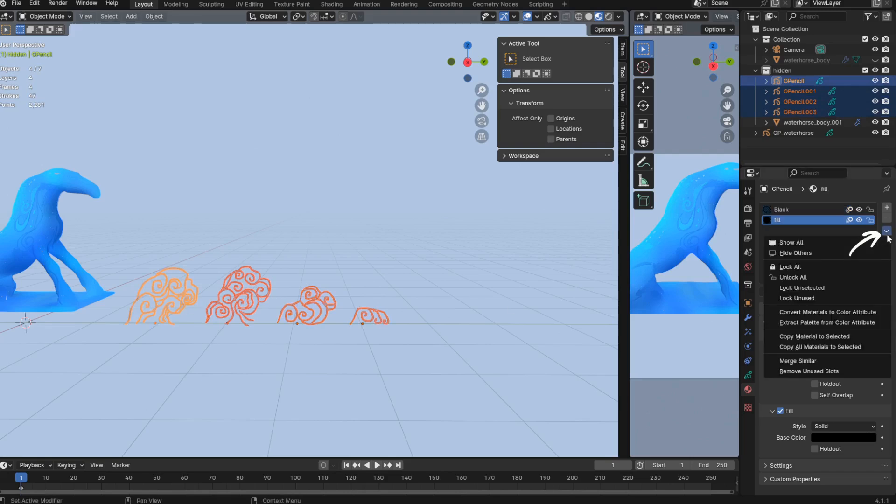
click(828, 340)
- Draw a light-blue filled silhouette over the first wave in Draw Mode and disable Lights on its GP_Layer
key(ctrl+Tab)
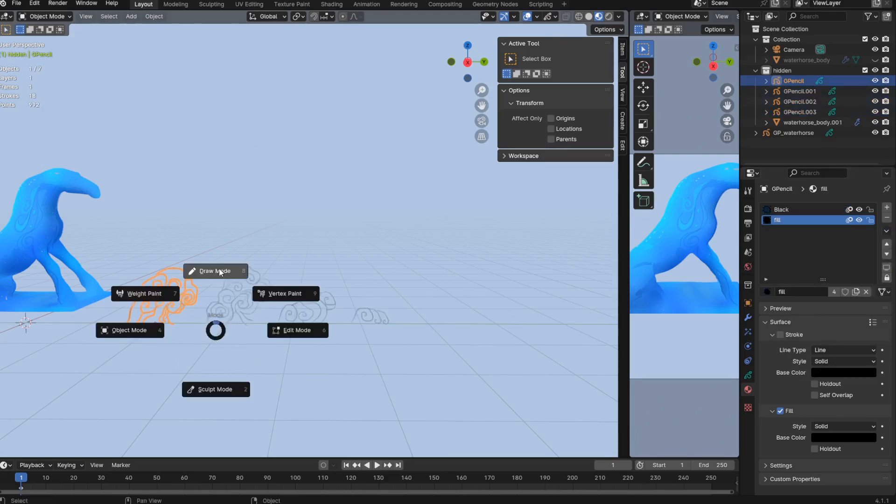
click(221, 270)
scroll(556, 412, down, 2)
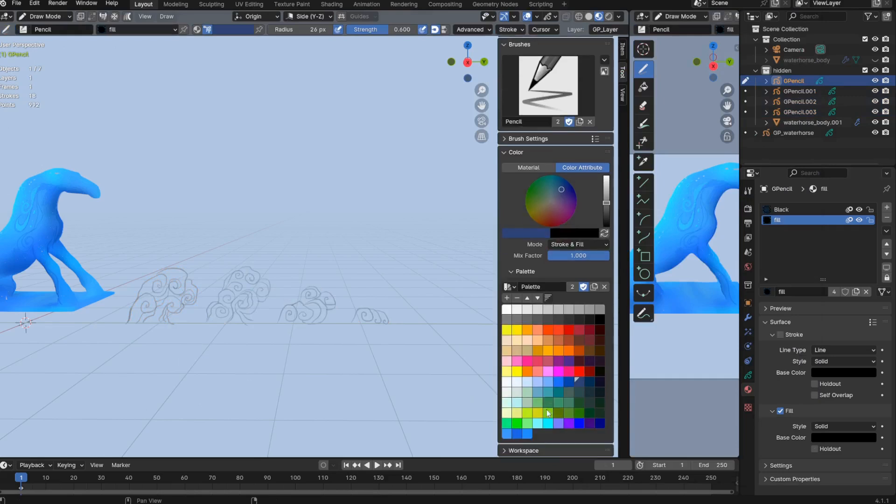
click(528, 382)
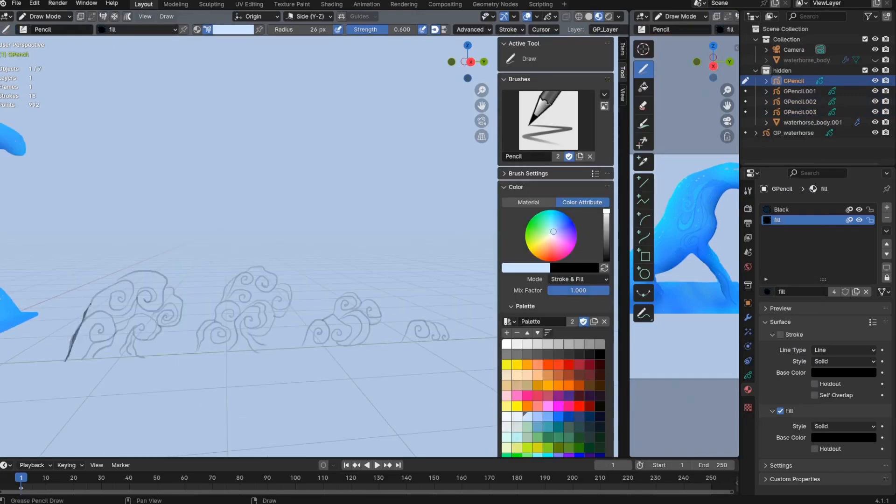
mouse_move(102, 291)
mouse_down()
mouse_move(144, 270)
mouse_move(175, 288)
mouse_move(181, 310)
mouse_move(136, 349)
mouse_move(148, 357)
mouse_up()
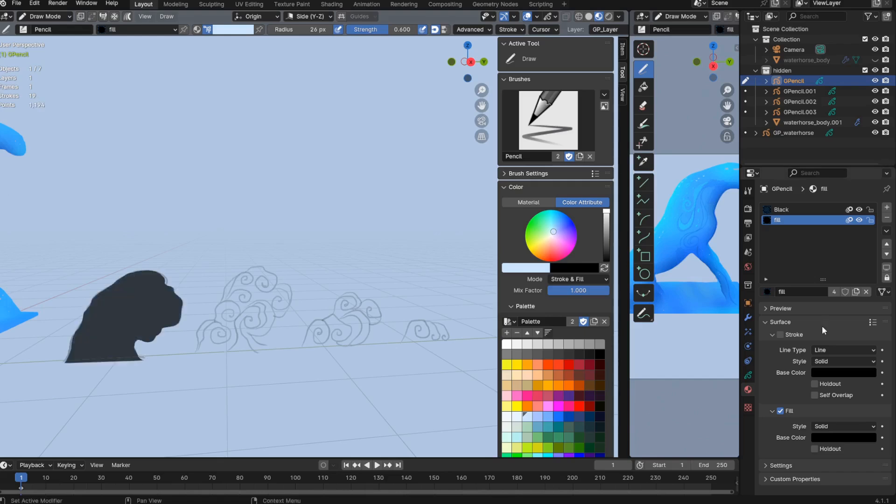
click(748, 375)
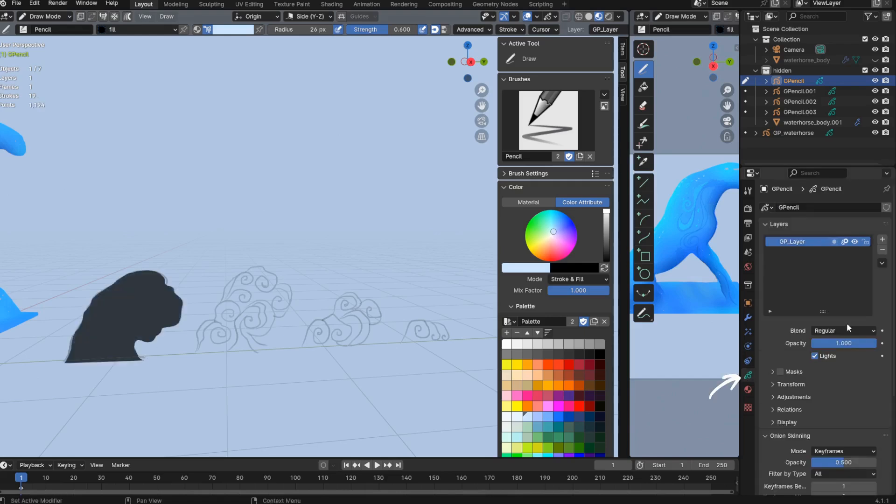
click(830, 357)
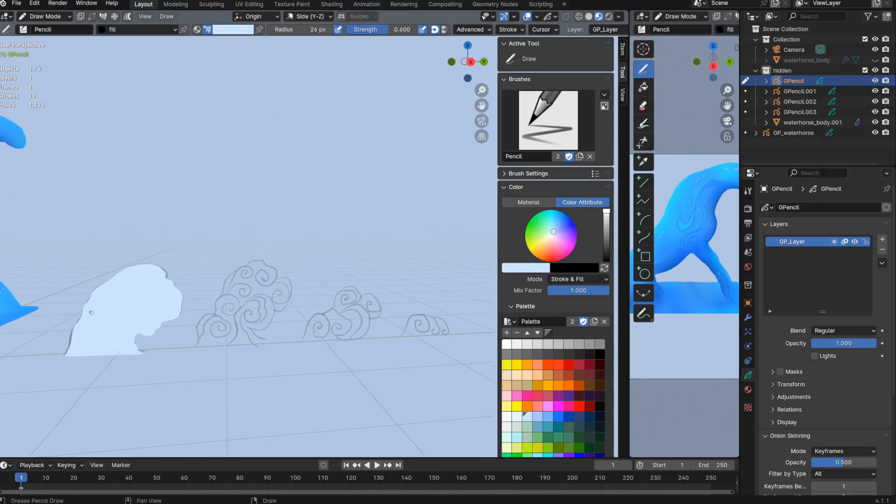
- Select the first wave's whole fill stroke in Edit Mode and arrange it with Send to Back
key(ctrl+Tab)
click(169, 285)
key(shift+alt+z)
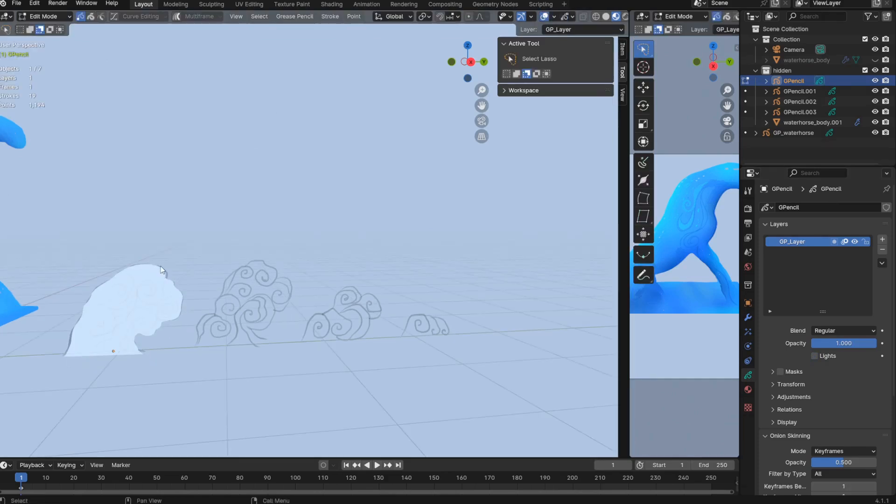
key(2)
click(178, 285)
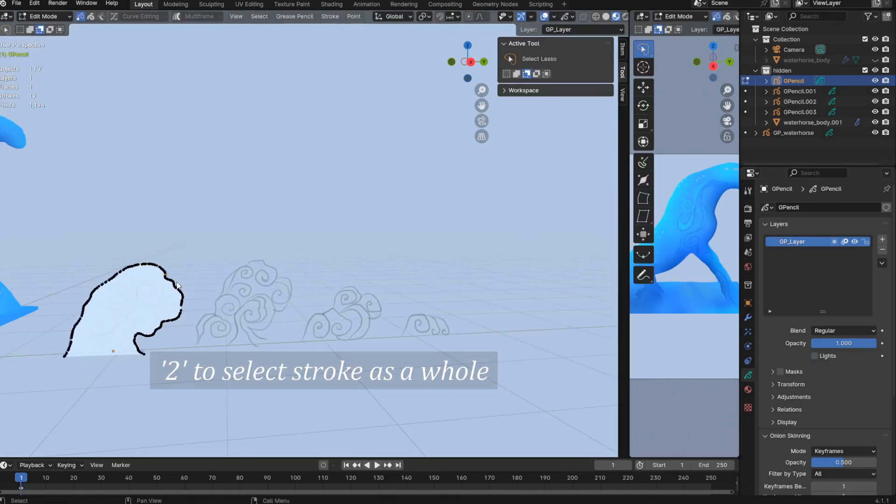
right_click(215, 212)
mouse_move(200, 305)
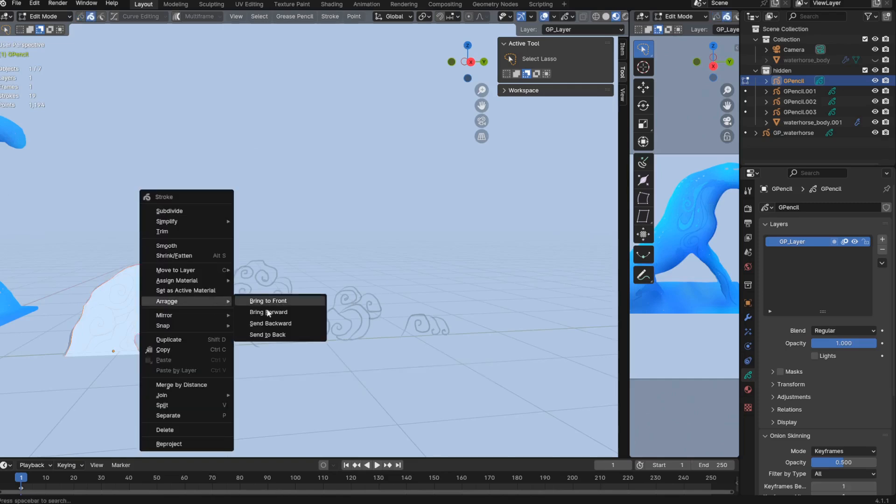
click(262, 335)
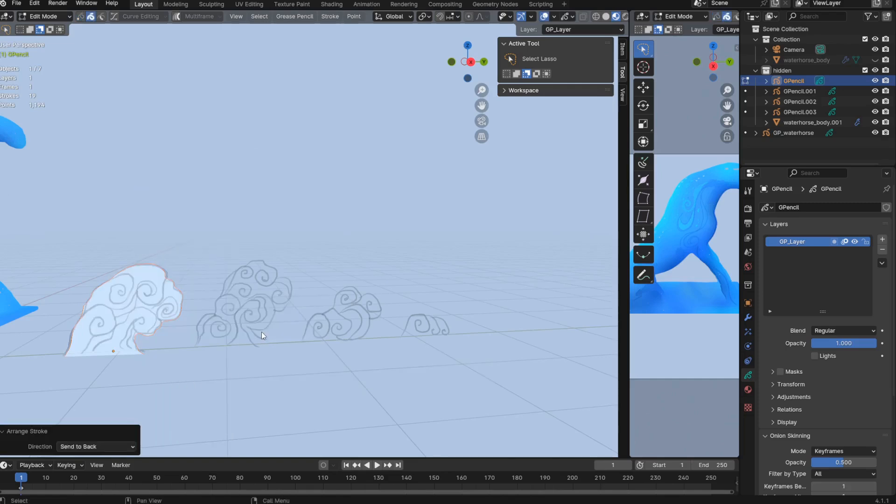
- Draw matching light-blue fill silhouettes on the remaining waves in Draw Mode, starting with the second wave
key(ctrl+Tab)
click(242, 339)
mouse_move(237, 343)
middle_down()
mouse_move(250, 343)
mouse_move(234, 346)
middle_up()
click(250, 320)
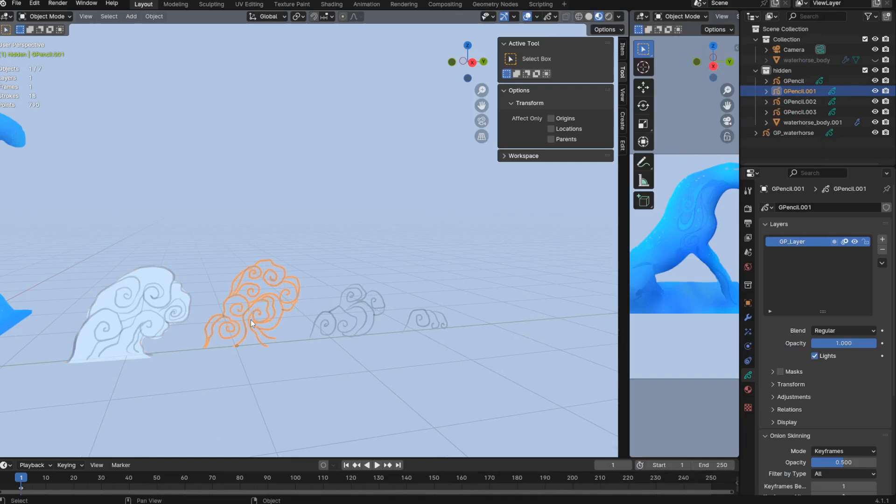
key(ctrl+Tab)
click(266, 335)
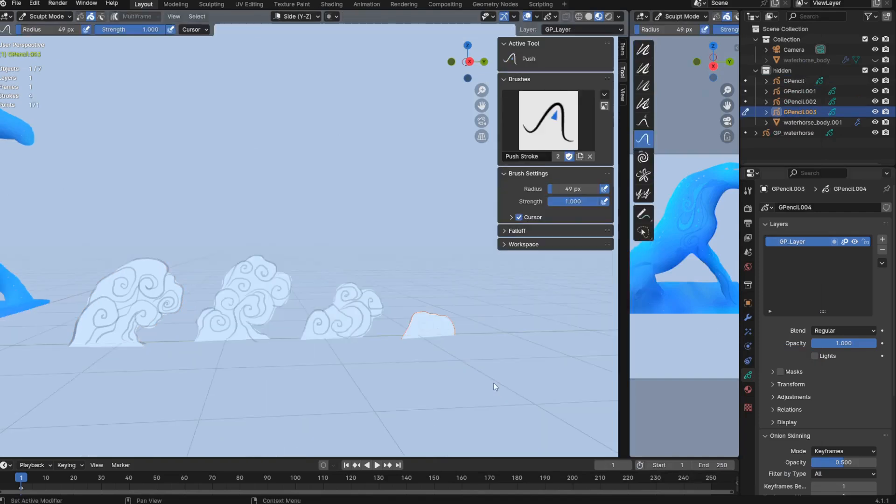
- Send the fourth wave's fill stroke to the back in Edit Mode, then return to Object Mode
key(ctrl+Tab)
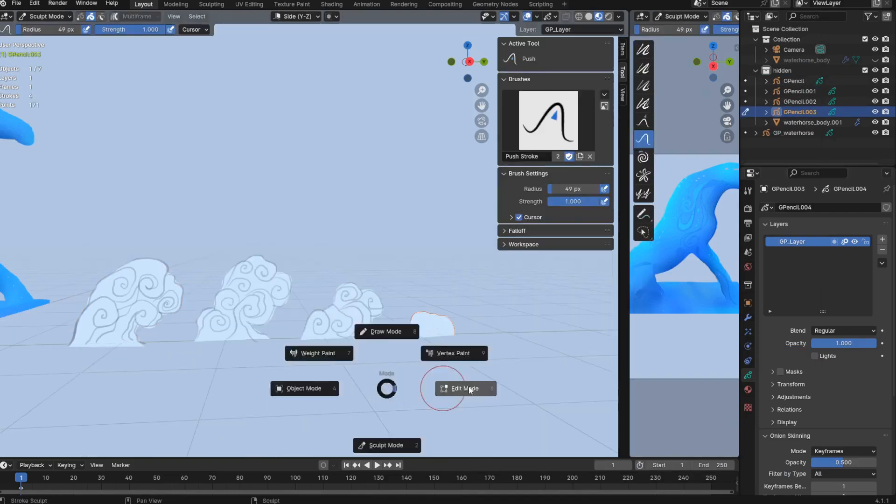
click(468, 387)
right_click(469, 387)
mouse_move(483, 349)
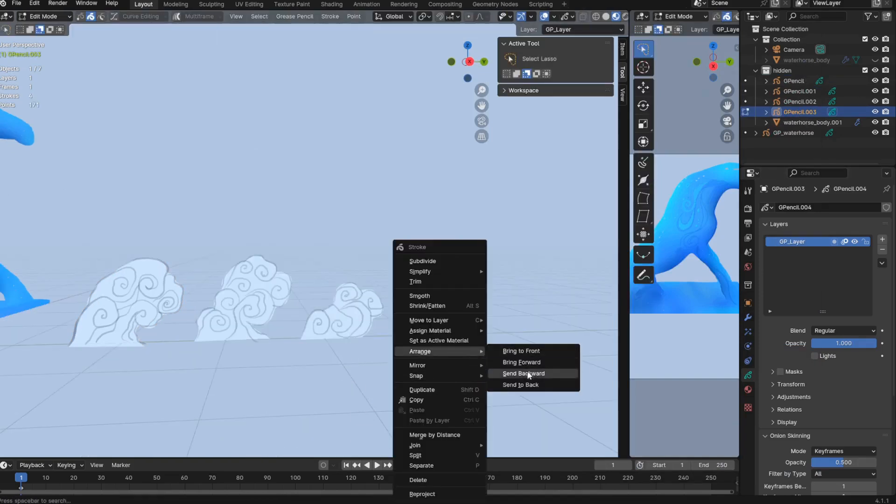
click(520, 384)
key(ctrl+Tab)
click(406, 396)
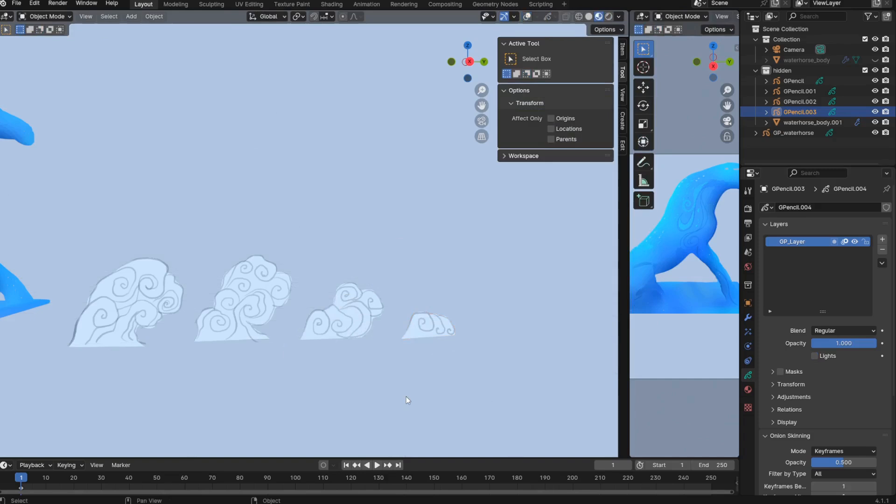
- Create a new collection named waves for the Grease Pencil wave objects
ctrl+middle_drag(406, 396, 349, 295)
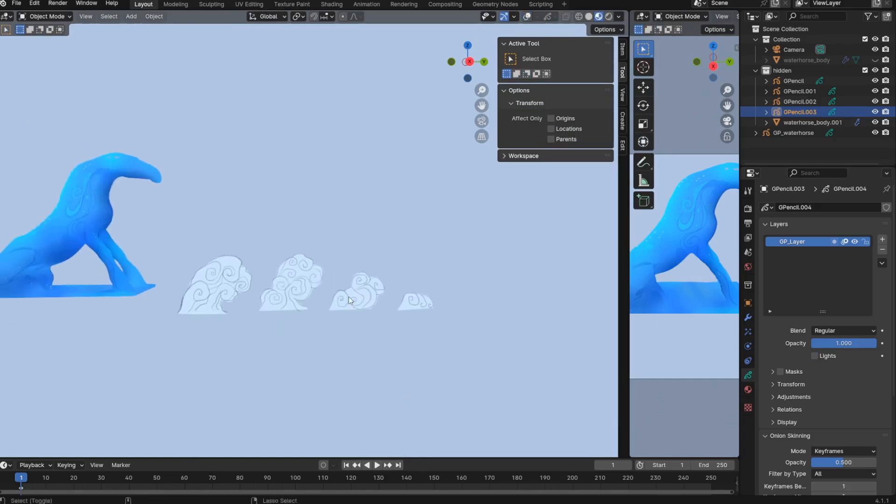
middle_drag(349, 296, 337, 317)
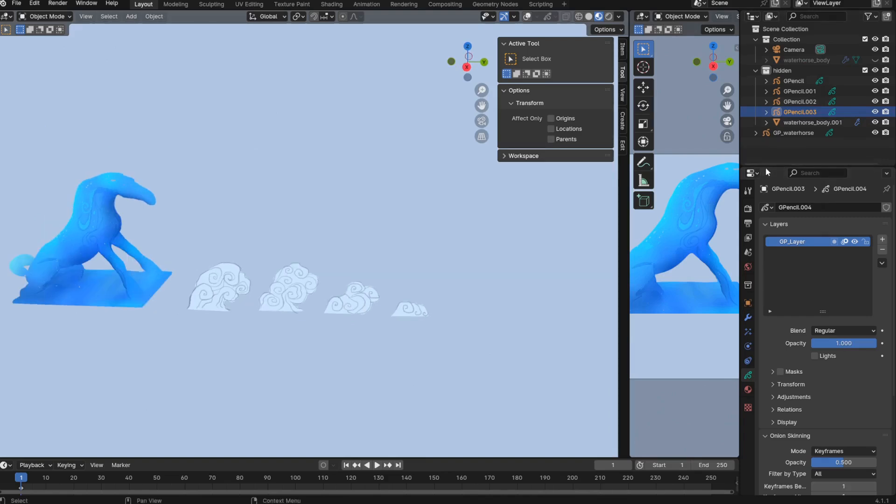
drag(766, 167, 769, 228)
right_click(799, 150)
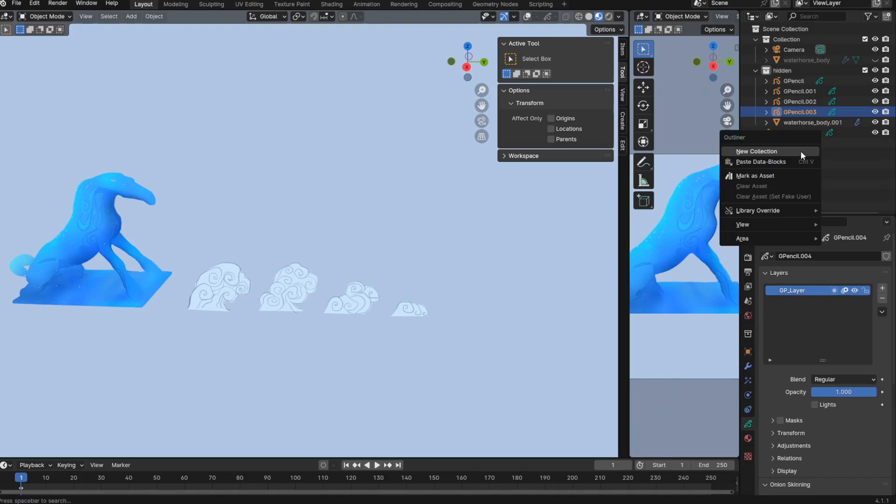
click(800, 150)
double_click(803, 134)
text(wa)
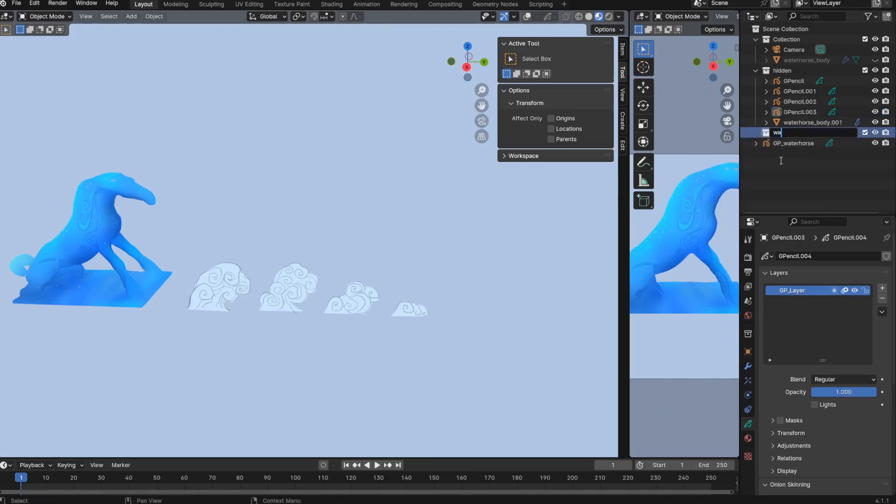
text(ves)
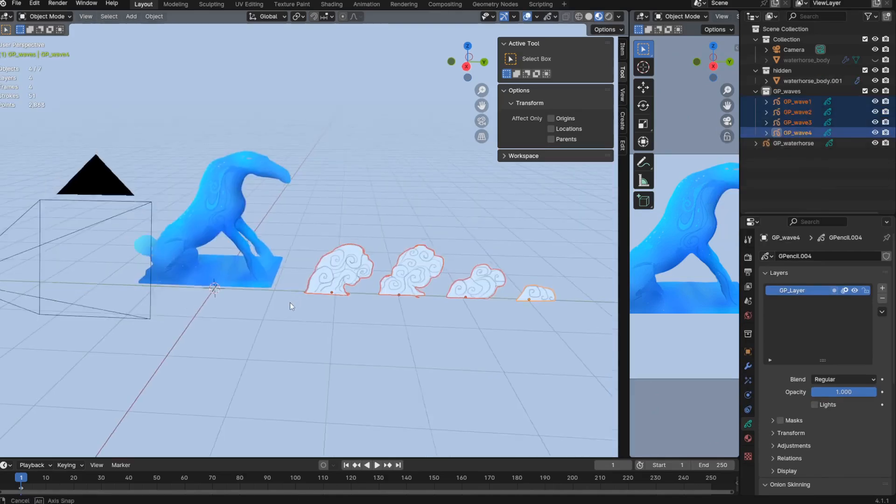
- Add a 2 m mesh plane at the origin and raise it about 0.33 m along Z to the water horse's base
mouse_move(290, 303)
middle_down()
mouse_move(248, 325)
mouse_move(234, 313)
mouse_move(275, 308)
middle_up()
key(shift+a)
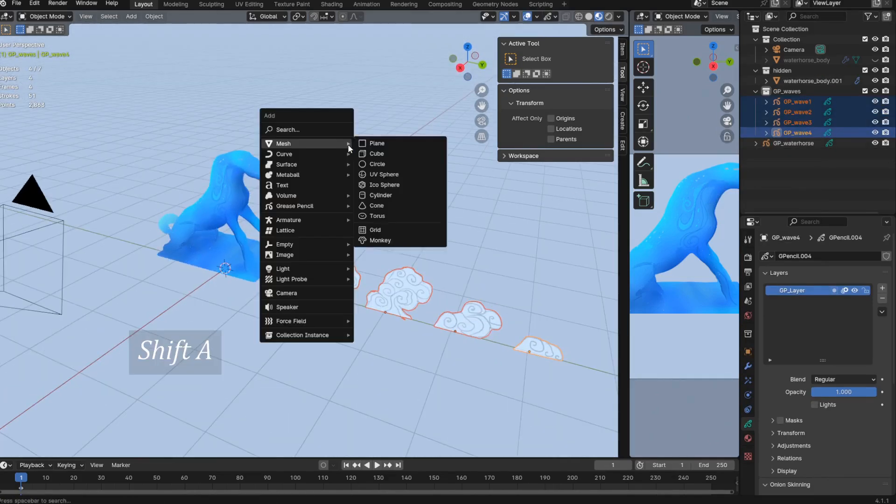
click(415, 147)
middle_drag(356, 191, 297, 236)
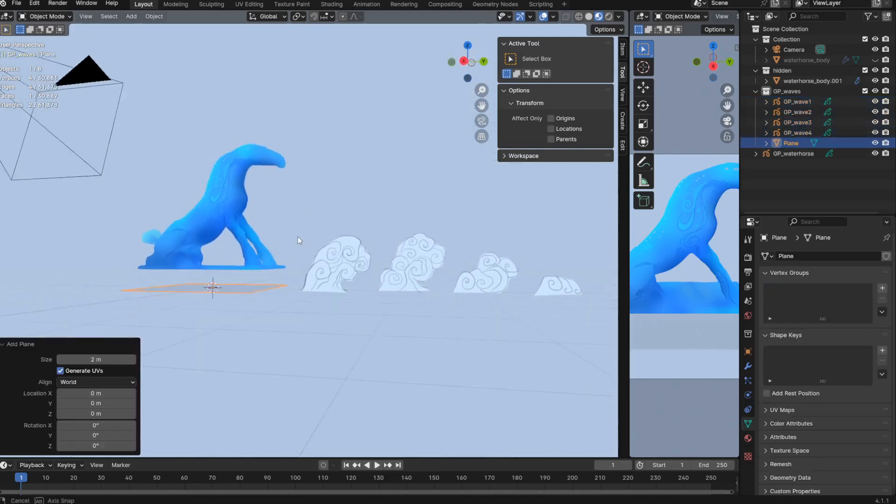
key(g)
key(z)
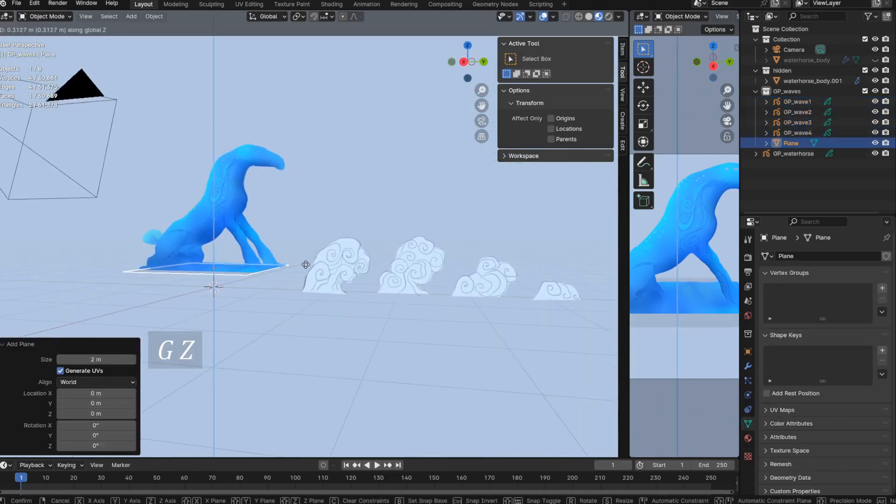
click(306, 262)
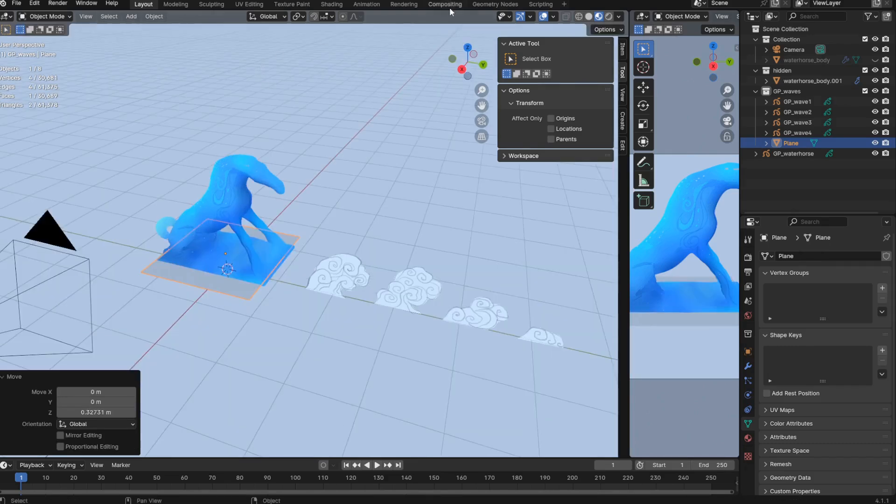
- Open the Geometry Nodes workspace and create a new geometry node tree on the Wave_Plane object
click(506, 6)
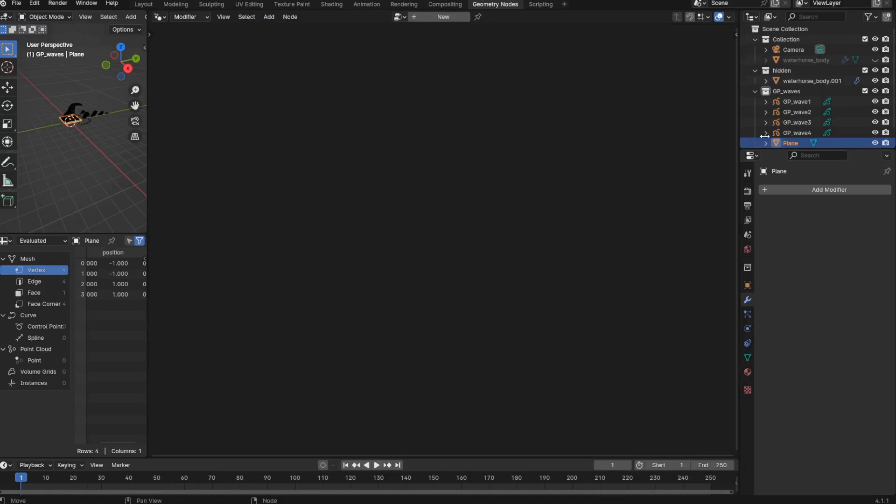
drag(789, 149, 765, 288)
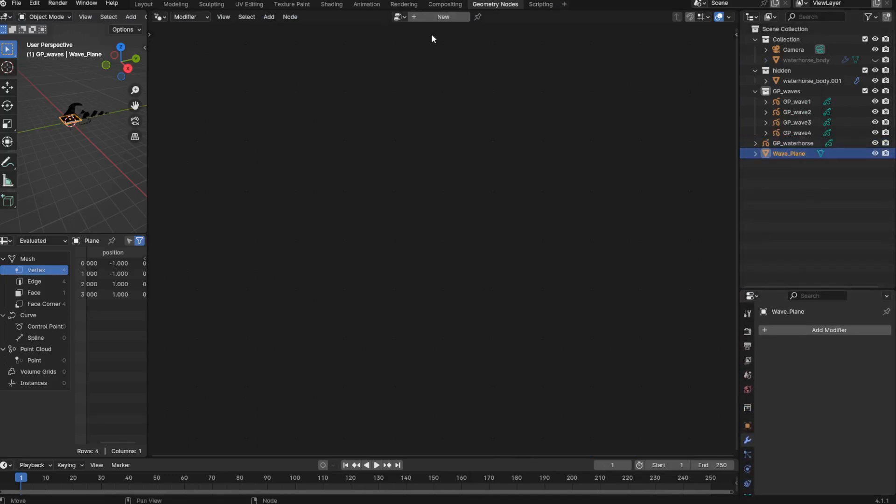
click(433, 18)
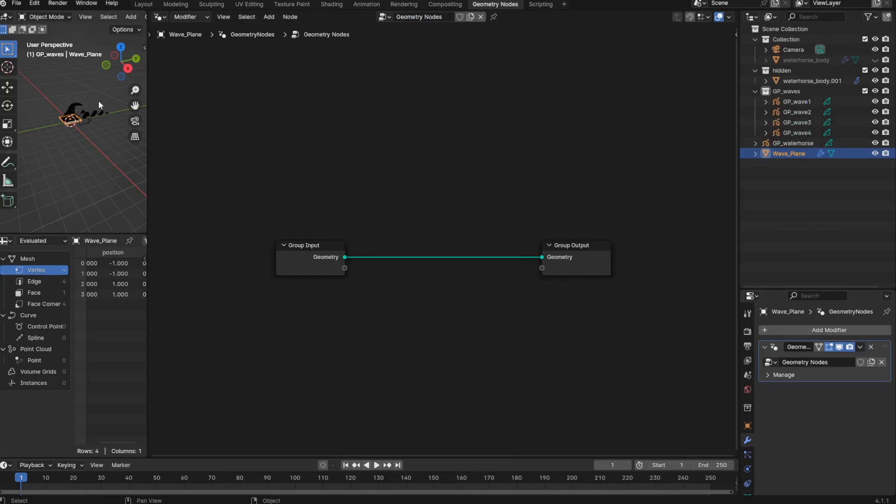
- Insert an Instance on Points node between Group Input and Group Output
key(shift+a)
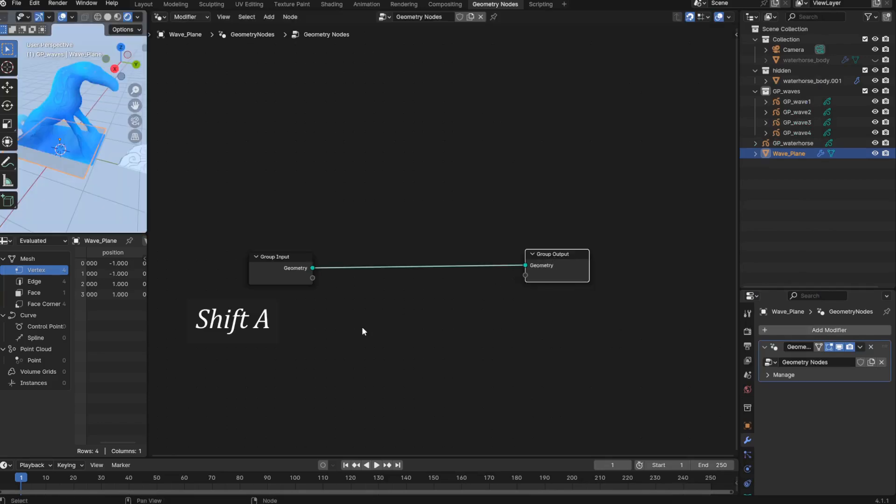
mouse_move(361, 317)
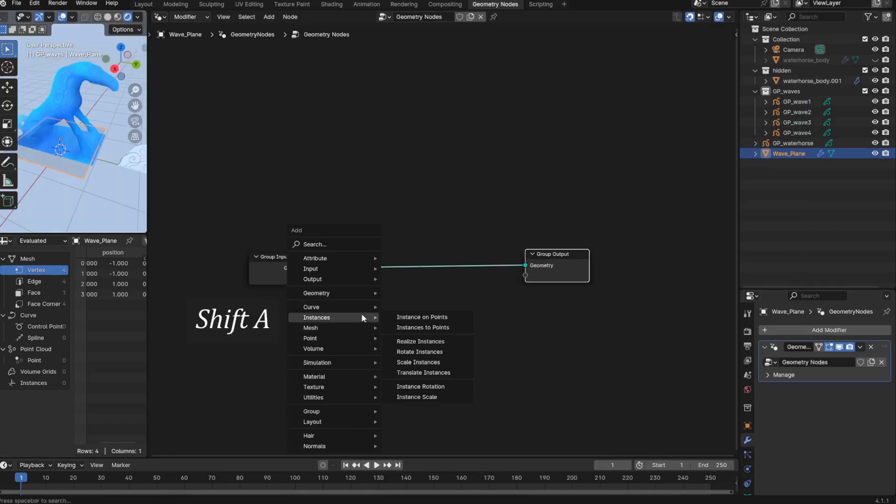
click(390, 313)
click(409, 223)
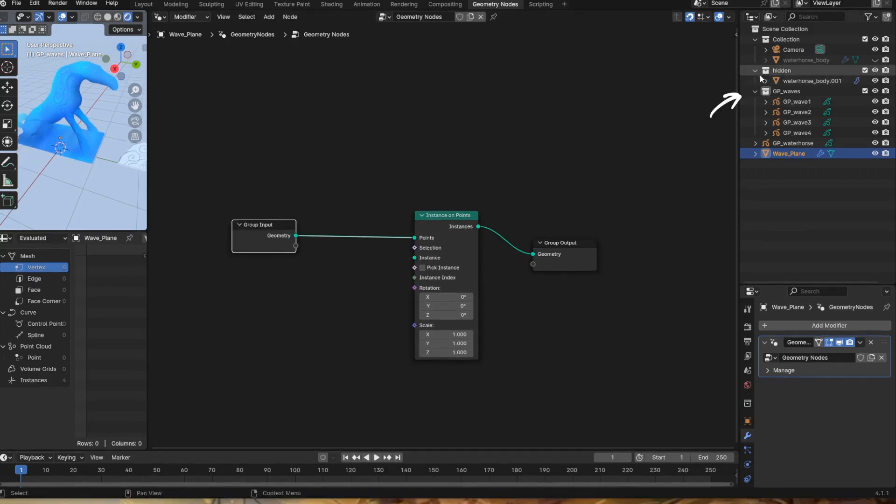
- Bring the GP_waves collection into the node tree as a Collection Info node and connect its instances to the Instance input
drag(752, 112, 294, 308)
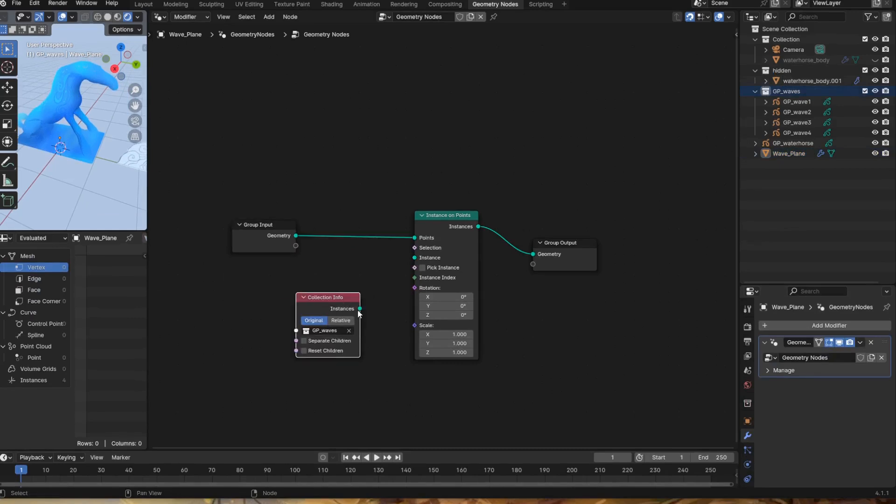
drag(360, 308, 414, 257)
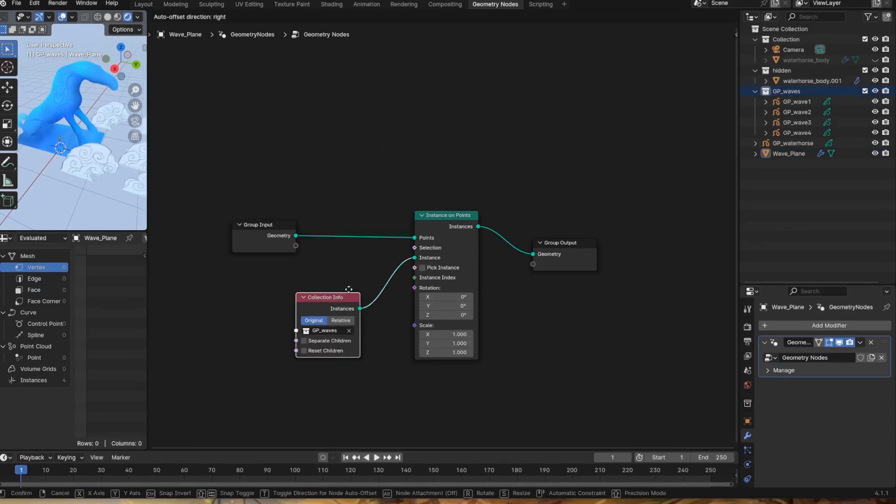
drag(307, 340, 325, 331)
- Enable Separate Children and Reset Children on the GP_waves Collection Info node, and Pick Instance on the Instance on Points node
click(322, 332)
click(322, 341)
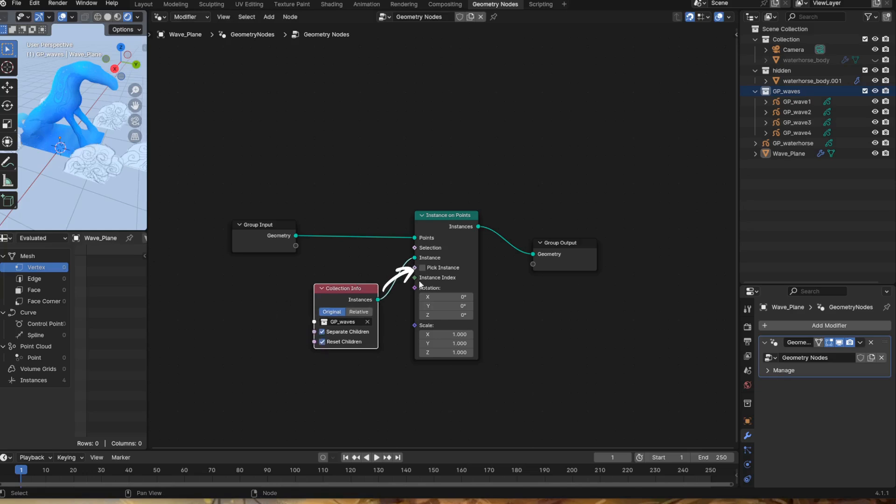
click(422, 268)
scroll(58, 195, down, 5)
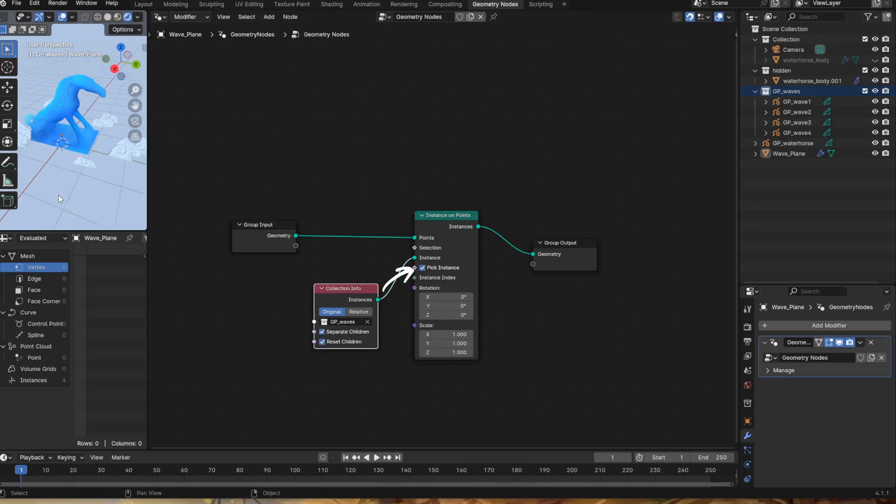
scroll(59, 195, up, 2)
middle_drag(60, 195, 75, 191)
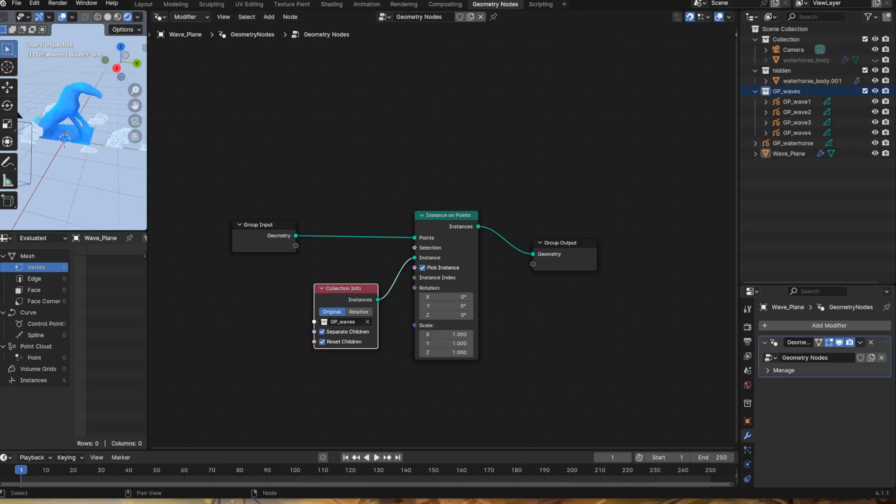
middle_drag(330, 238, 334, 242)
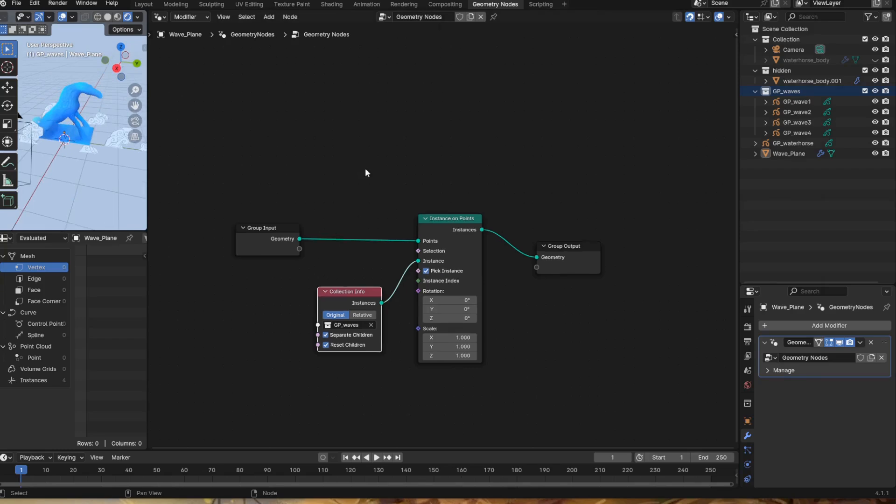
key(shift+a)
mouse_move(366, 168)
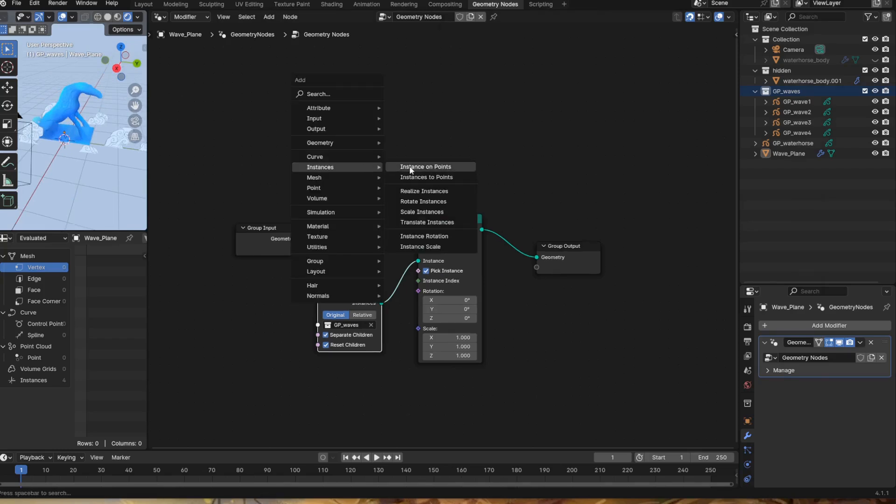
click(425, 169)
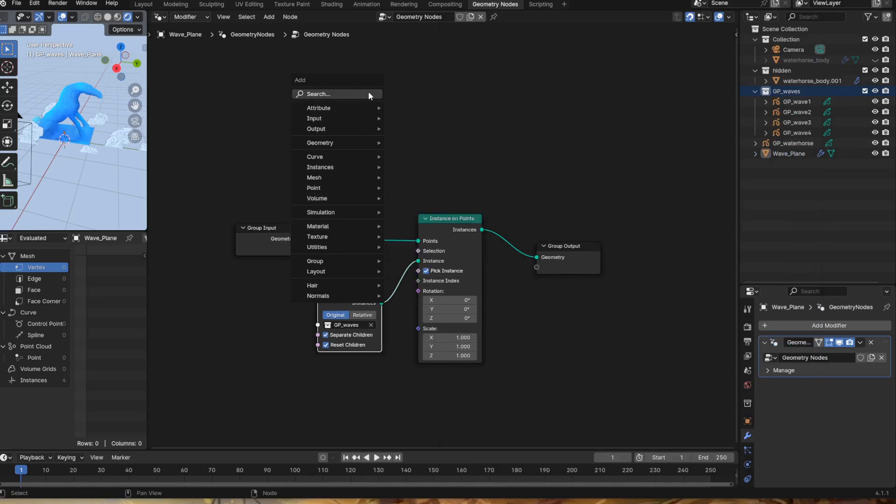
click(319, 93)
text(den)
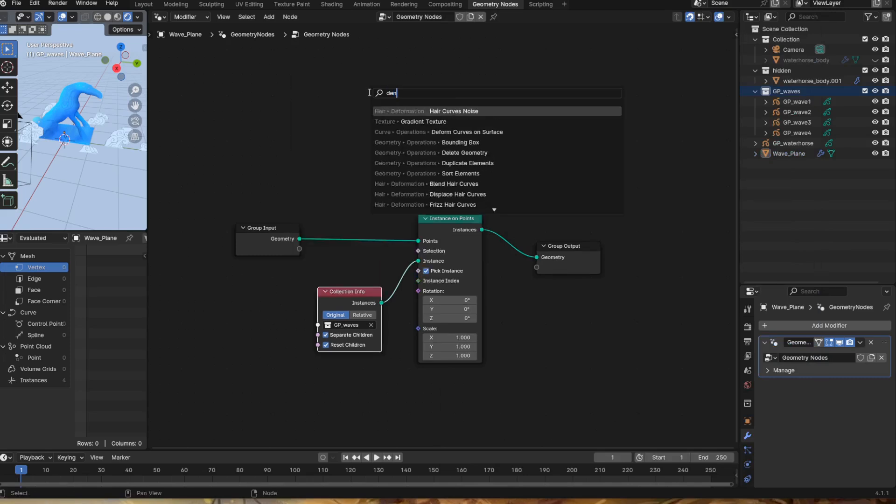
text(sity)
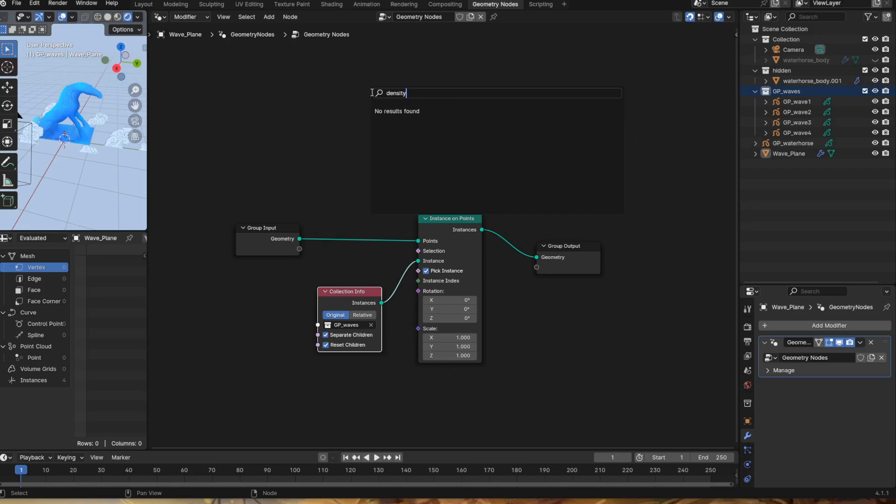
key(Escape)
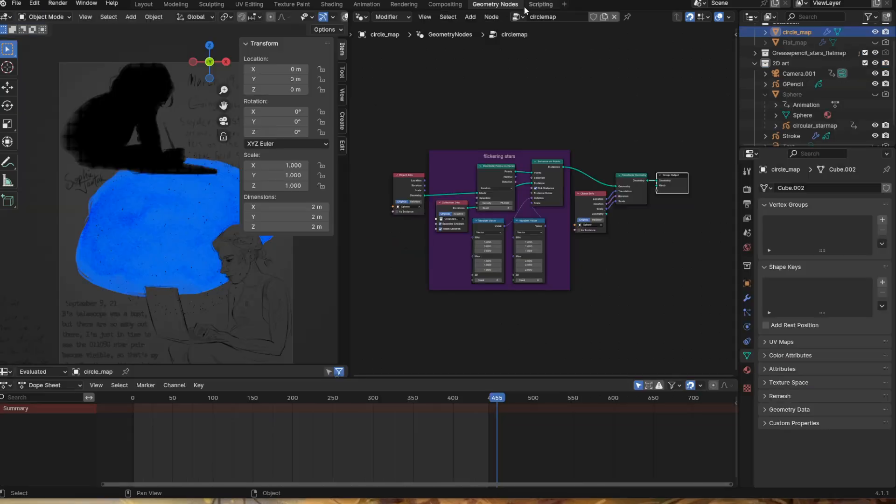
- Examine the Distribute Points on Faces settings and links in the circlemap tree's flickering stars setup
middle_drag(541, 210, 468, 218)
scroll(437, 226, up, 5)
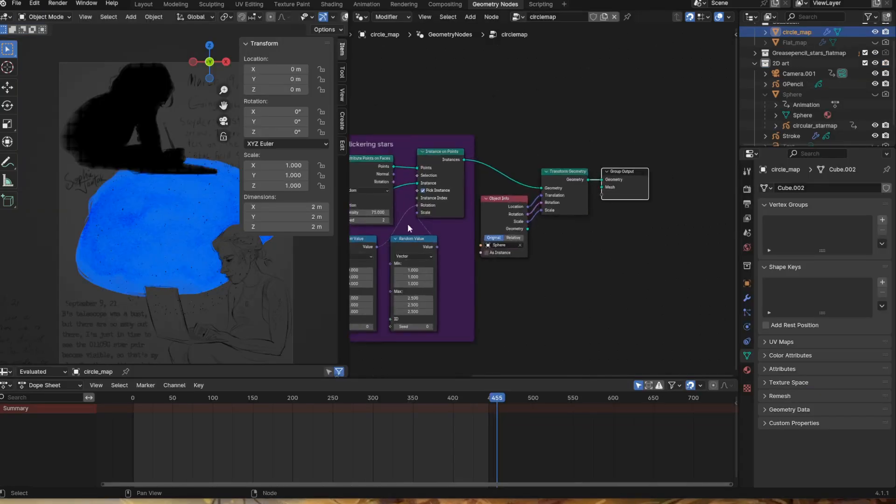
middle_drag(404, 224, 446, 229)
scroll(355, 228, up, 3)
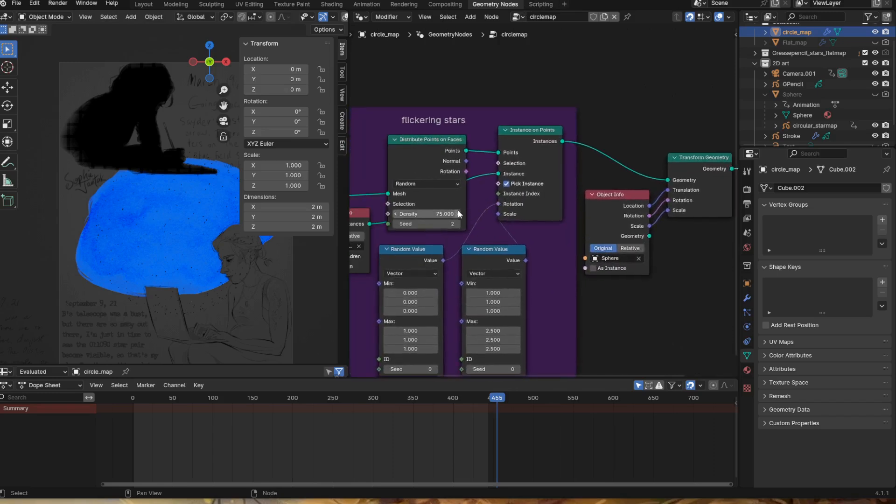
middle_drag(419, 198, 465, 185)
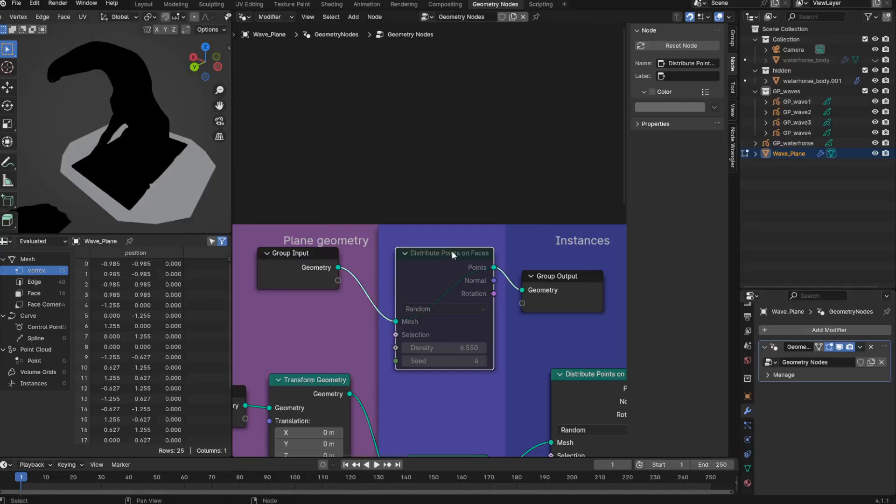
- Unmute the Distribute Points on Faces node, raise its density to 32.72, and toggle its muting to compare points with the bare plane
key(m)
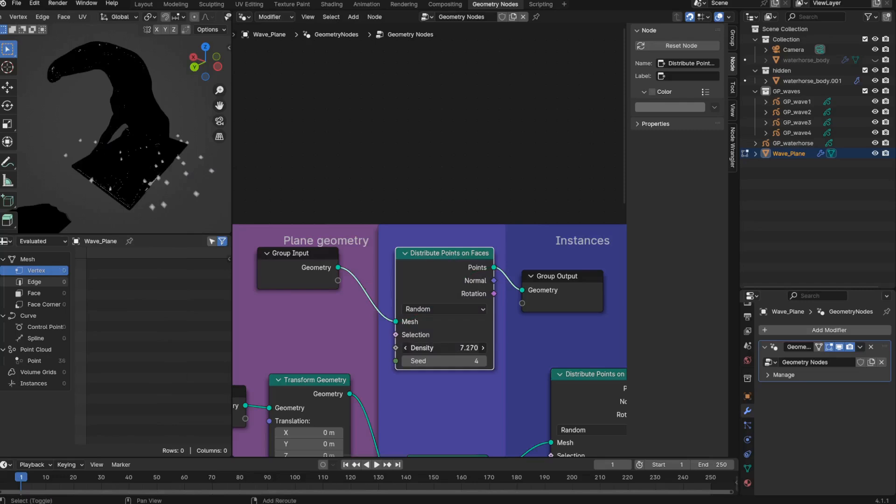
drag(443, 347, 528, 347)
middle_drag(135, 192, 219, 179)
click(403, 256)
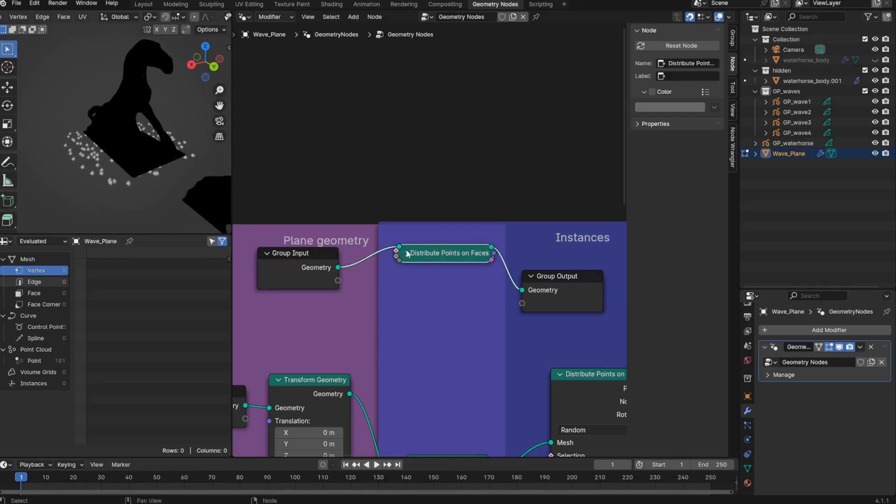
click(406, 253)
key(m)
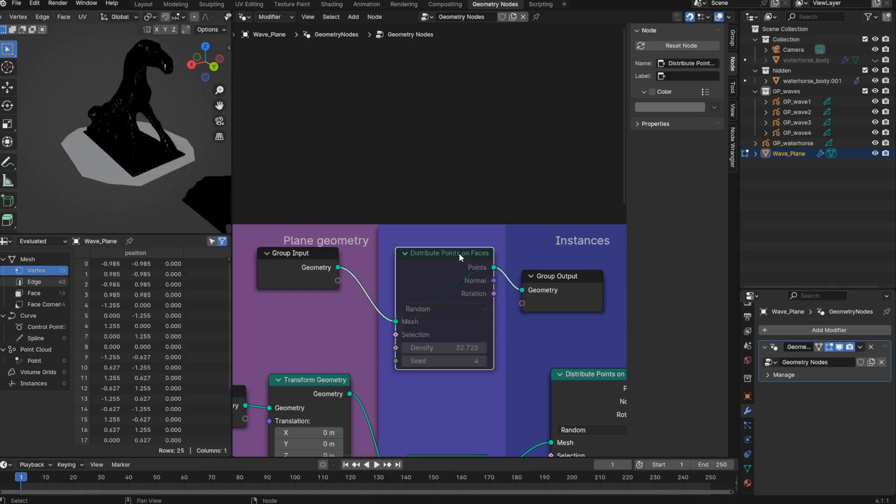
key(m)
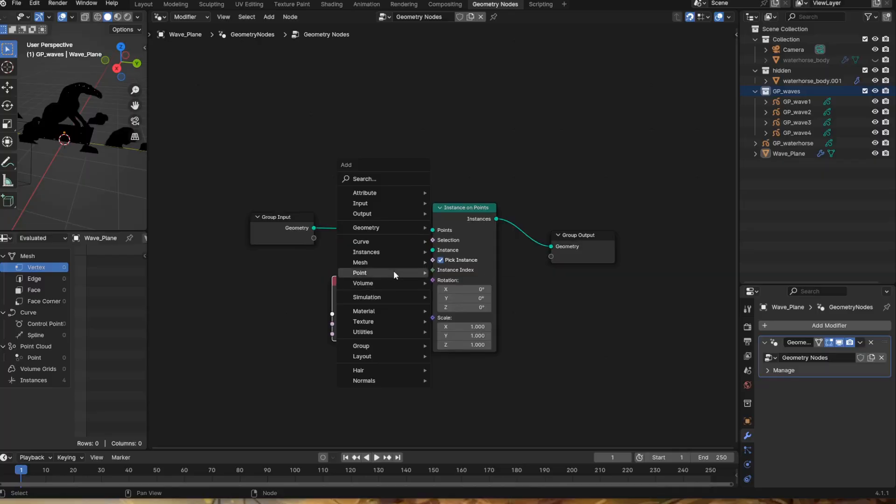
- Insert a Distribute Points on Faces node between Group Input and Instance on Points, and display the viewport in rendered shading
mouse_move(394, 270)
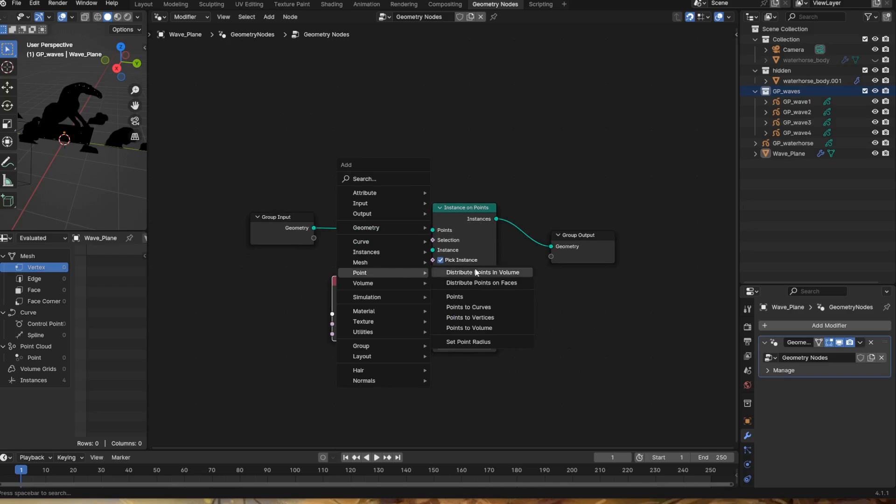
click(479, 283)
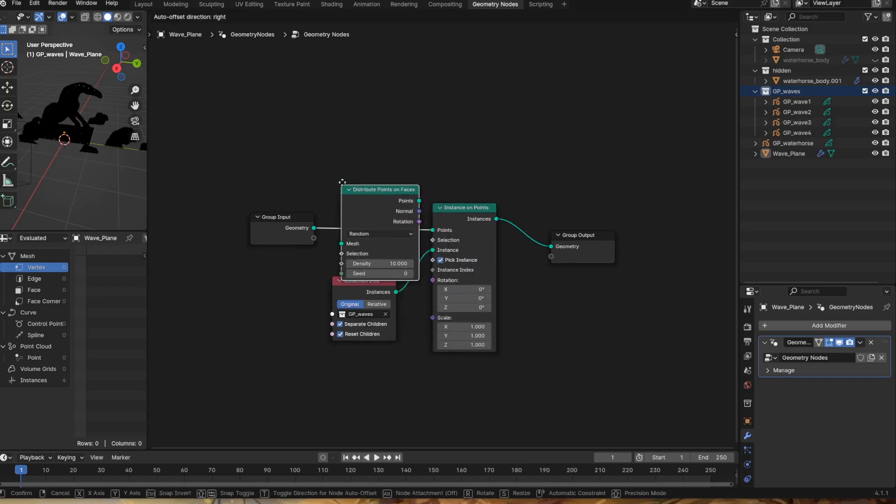
click(350, 183)
click(128, 17)
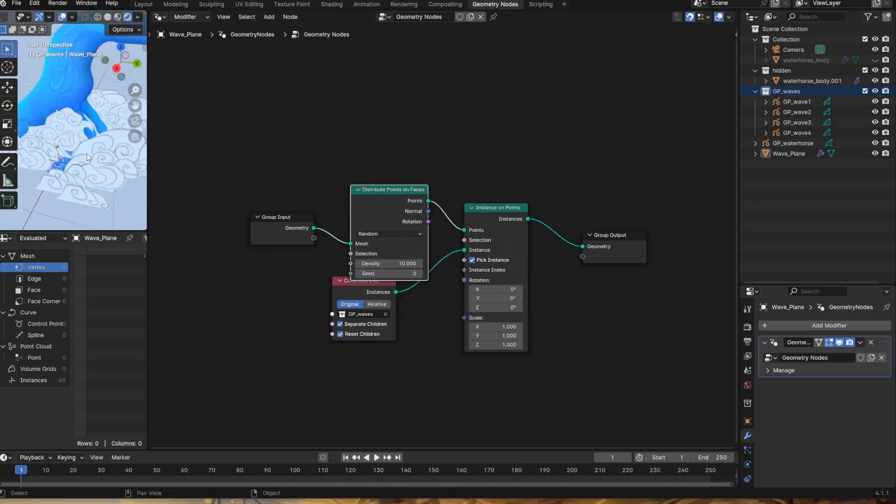
mouse_move(87, 153)
middle_down()
mouse_move(112, 160)
mouse_move(76, 154)
mouse_move(92, 189)
mouse_move(60, 195)
mouse_move(130, 184)
mouse_move(94, 167)
mouse_move(90, 149)
middle_up()
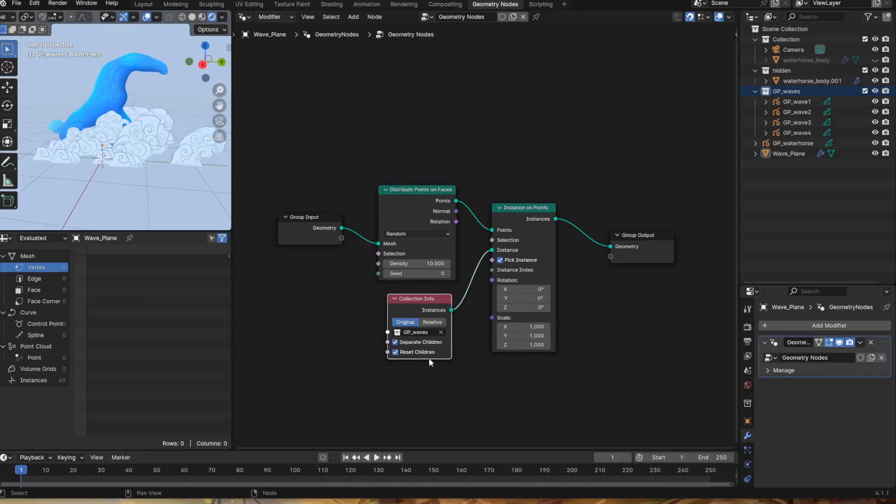
- Insert a Join Geometry node between Instance on Points and Group Output, and link the Group Input geometry into it
key(shift+a)
mouse_move(452, 357)
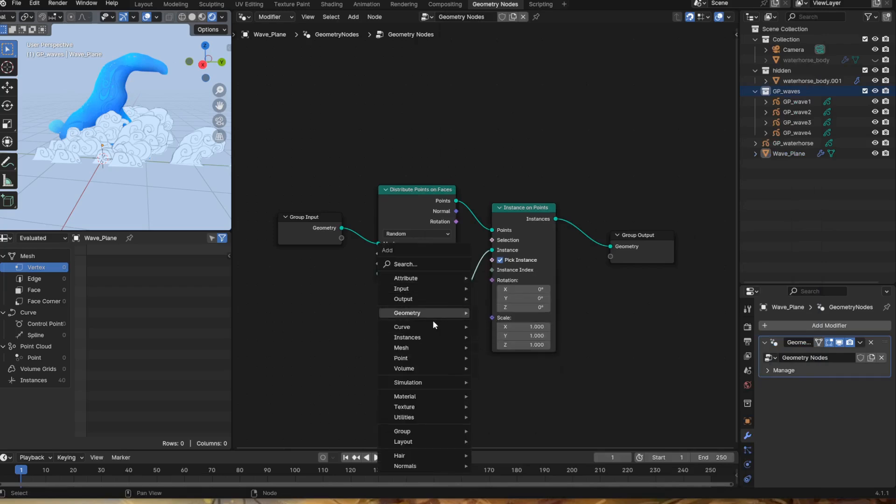
mouse_move(438, 311)
click(536, 369)
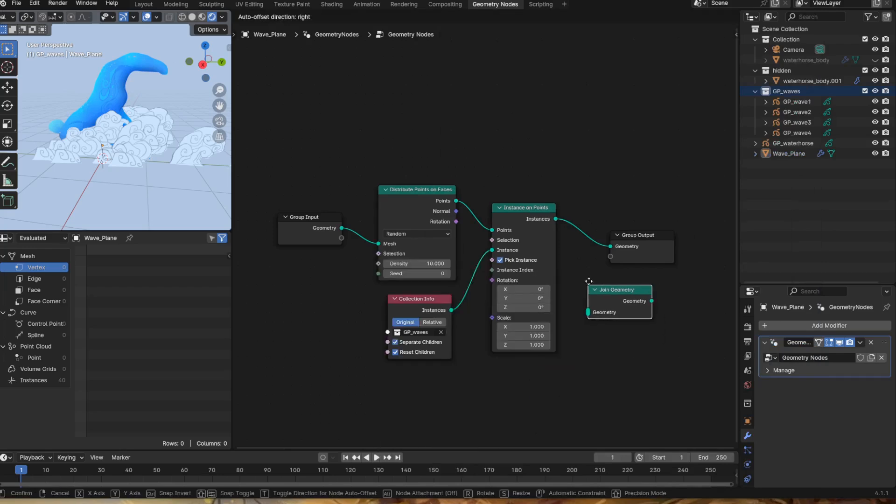
drag(708, 225, 698, 224)
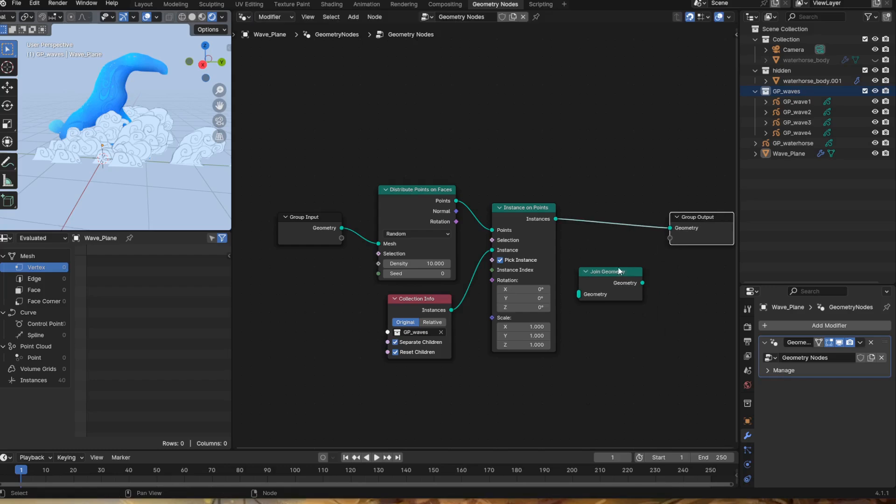
drag(620, 270, 627, 217)
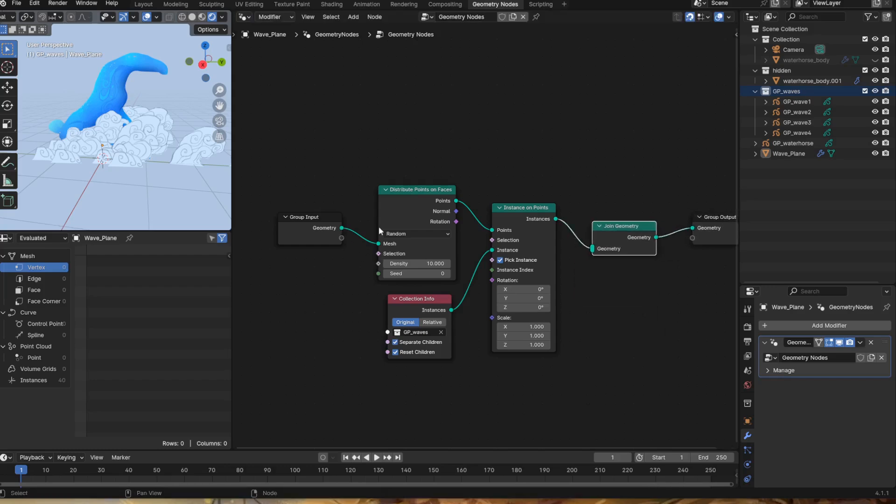
drag(341, 228, 593, 249)
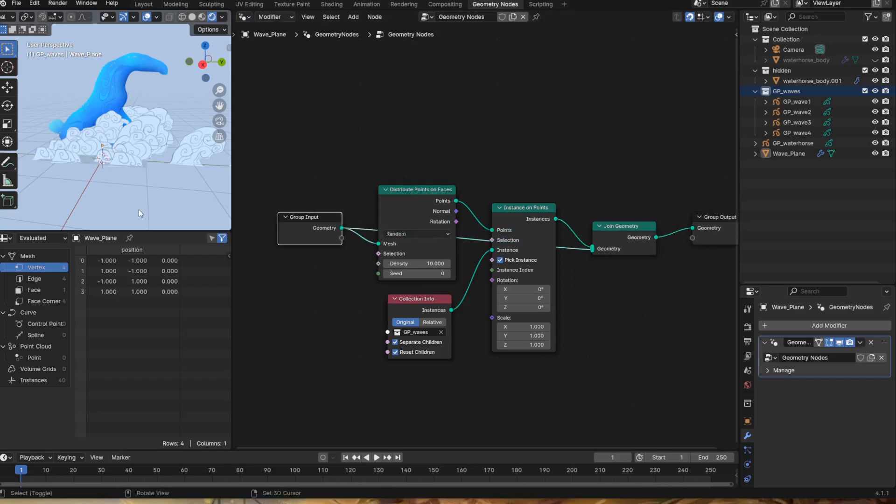
- Hide GP_waterhorse and waterhorse_body.001 in the viewport and turn on the Face Orientation overlay to check the wave plane
middle_drag(138, 209, 213, 203)
click(875, 143)
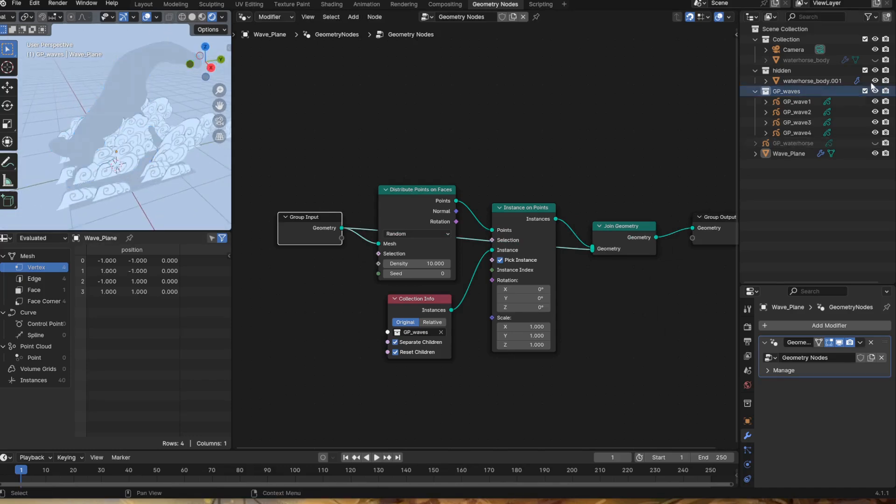
click(875, 80)
mouse_move(66, 199)
middle_down()
mouse_move(112, 170)
mouse_move(194, 172)
mouse_move(117, 148)
mouse_move(106, 129)
mouse_move(61, 161)
mouse_move(55, 193)
middle_up()
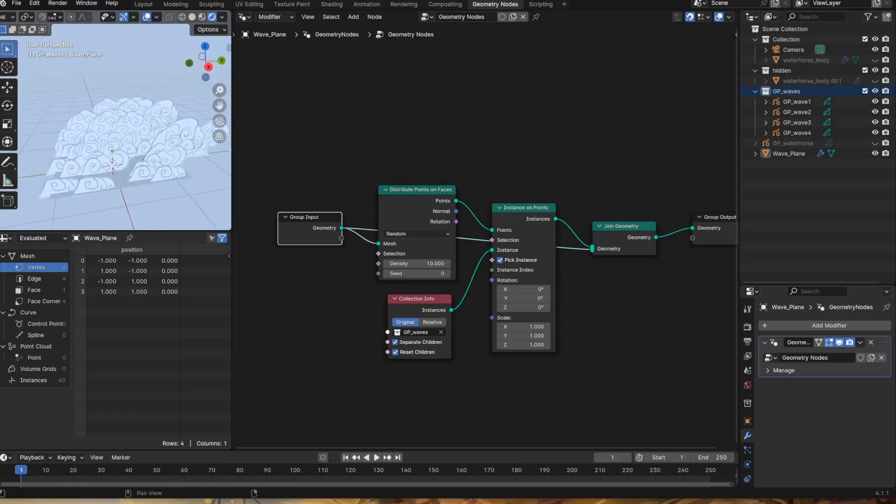
click(156, 17)
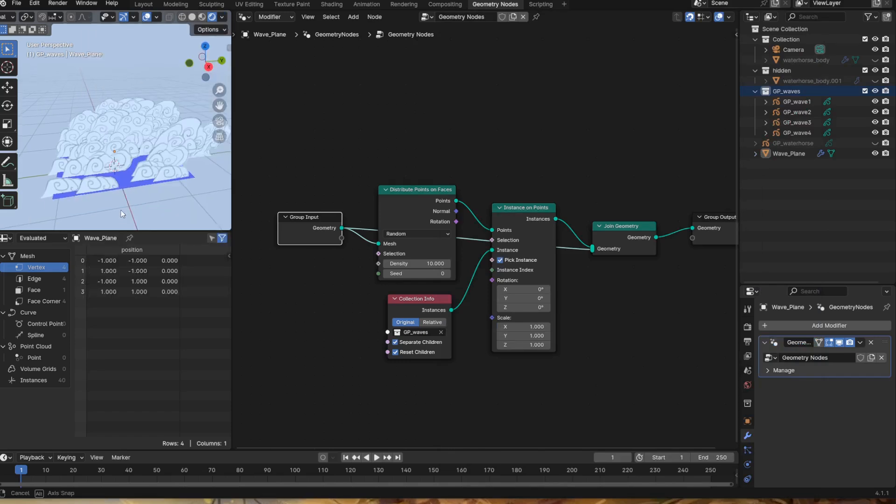
mouse_move(121, 210)
middle_down()
mouse_move(108, 130)
mouse_move(131, 219)
middle_up()
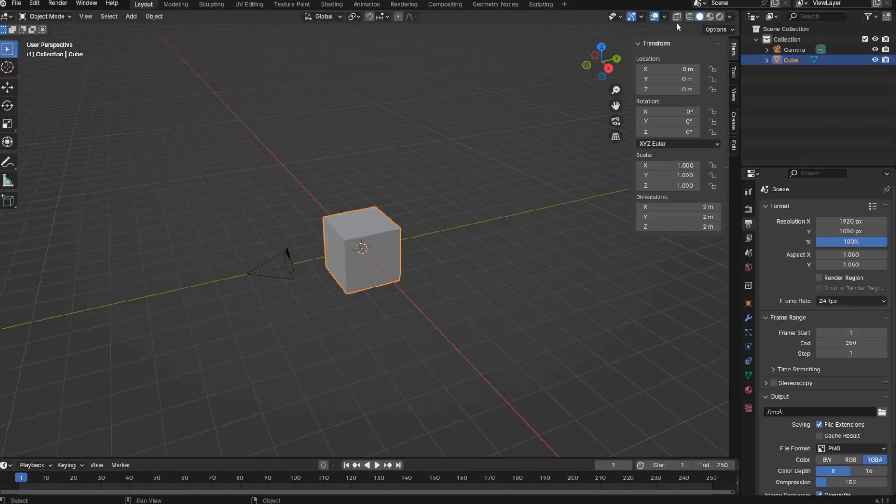
- Turn on the Face Orientation overlay in the default cube scene and inspect the cube's outer faces up close
click(665, 16)
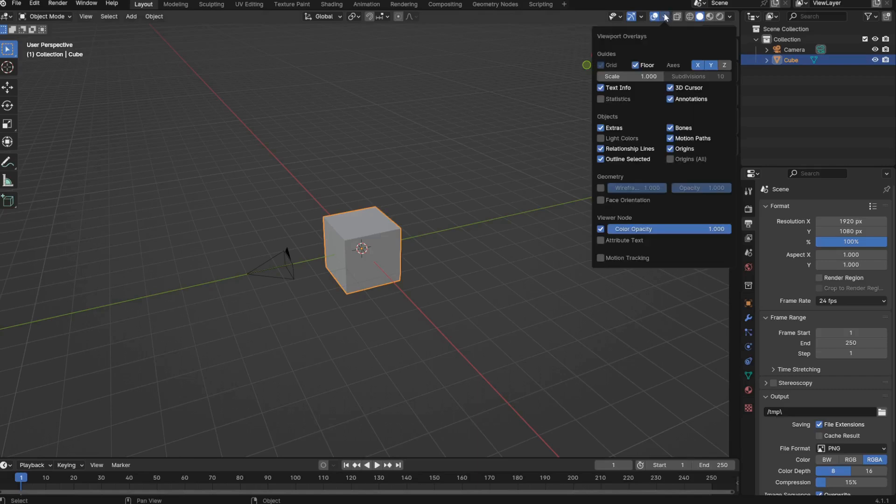
click(625, 199)
scroll(407, 251, up, 10)
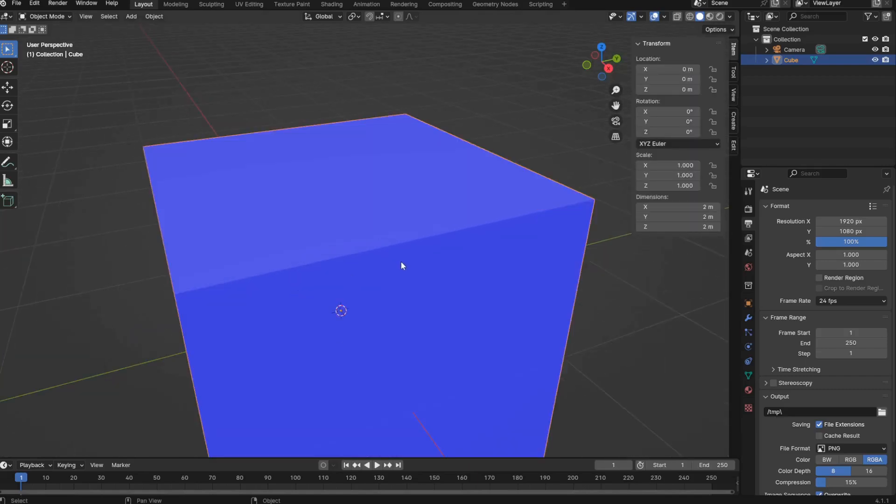
- View the inside of the default cube, and delete all of its faces except the top one
scroll(399, 252, up, 3)
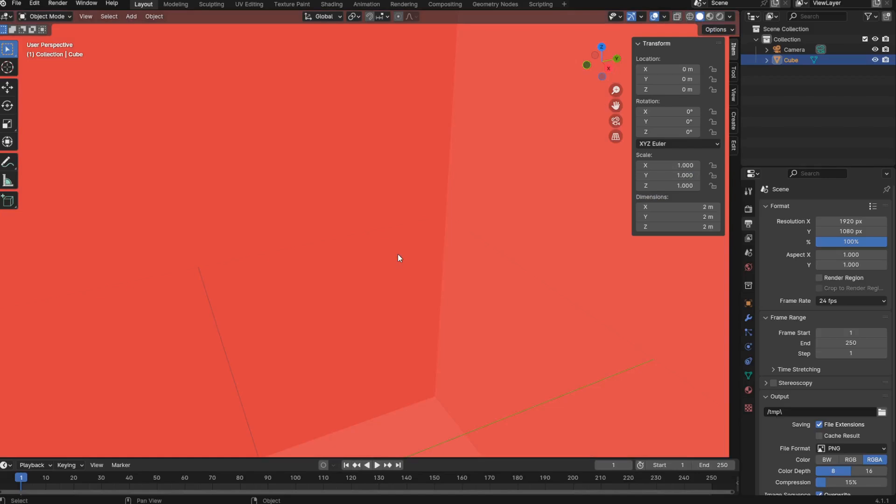
scroll(396, 254, down, 12)
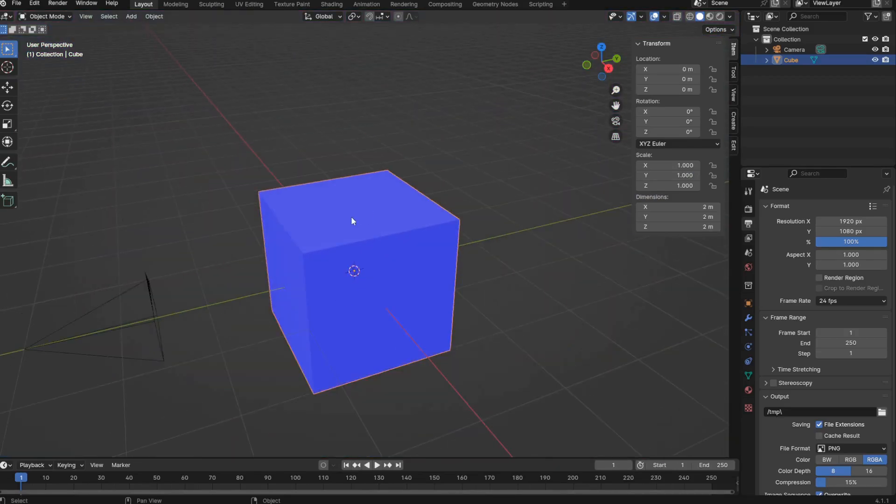
key(Tab)
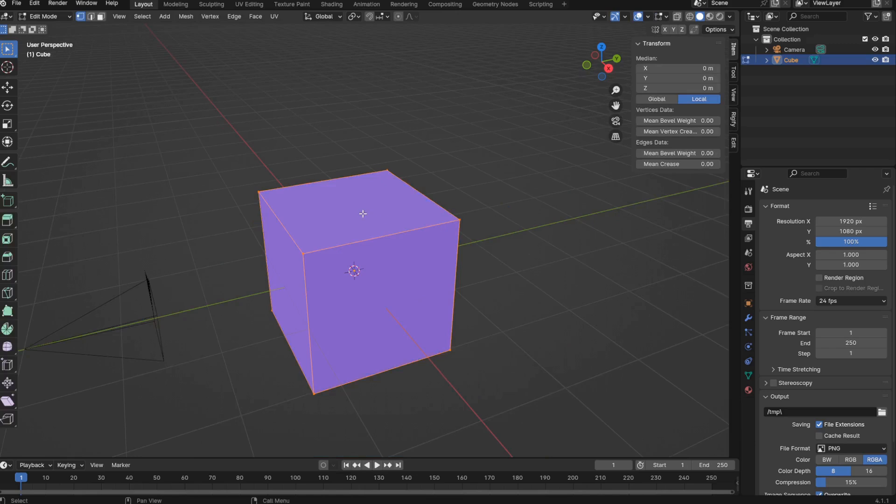
click(347, 219)
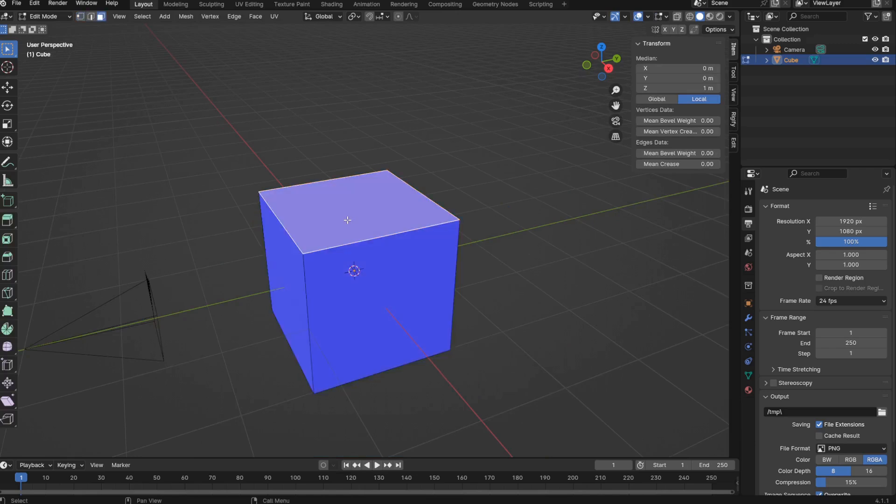
key(ctrl+i)
key(x)
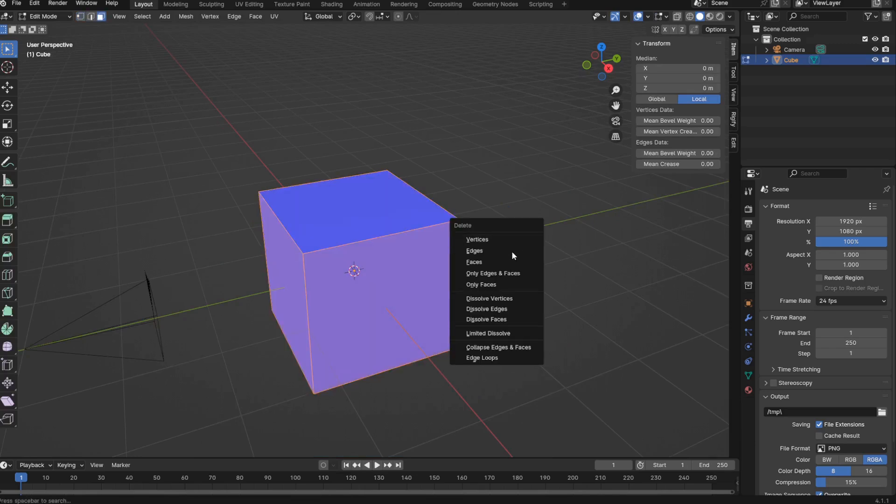
click(502, 262)
middle_drag(390, 310, 332, 316)
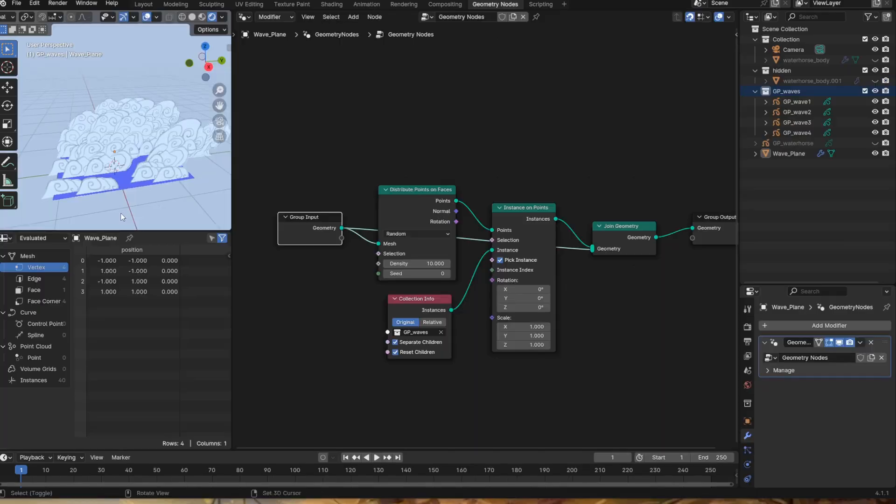
mouse_move(120, 217)
middle_down()
mouse_move(105, 167)
mouse_move(126, 223)
mouse_move(122, 181)
mouse_move(130, 219)
middle_up()
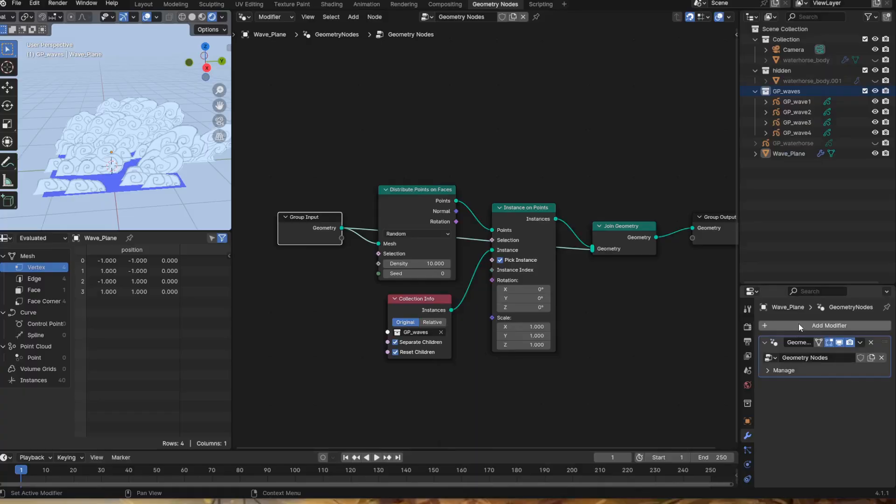
- Add a Solidify modifier to Wave_Plane, place it above the Geometry Nodes modifier and check the waves on the plane's underside
click(798, 323)
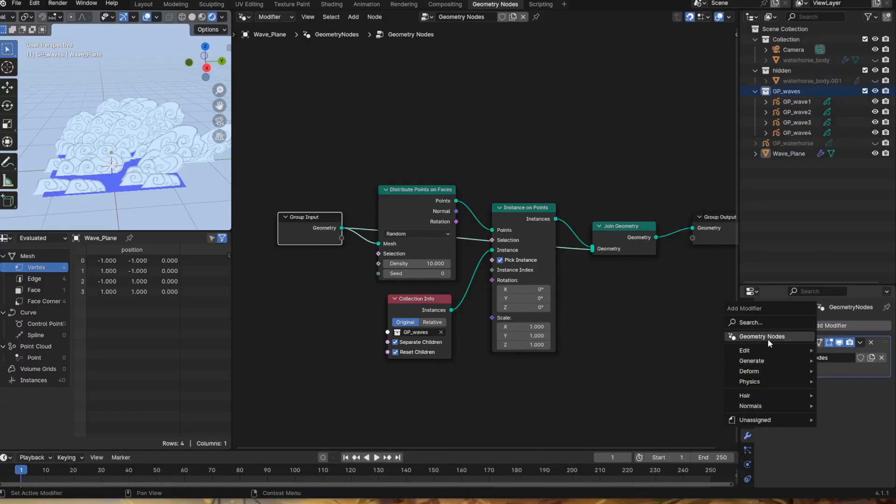
mouse_move(755, 361)
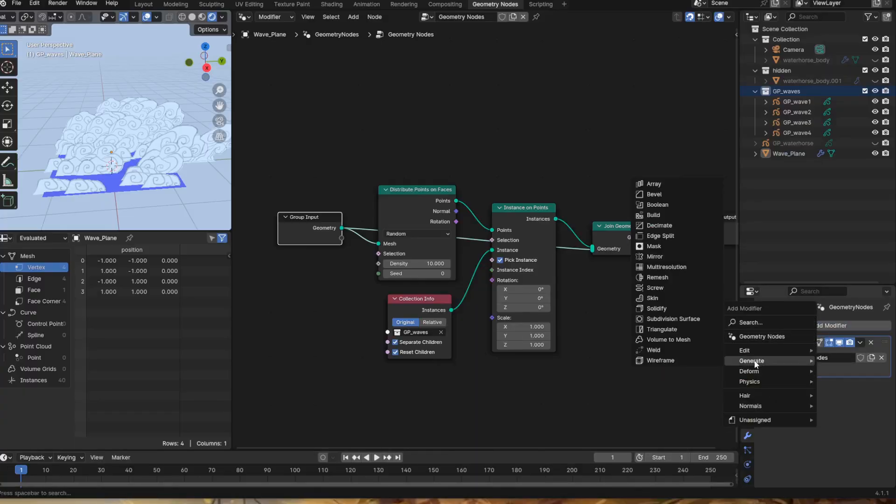
click(691, 312)
drag(883, 387, 882, 335)
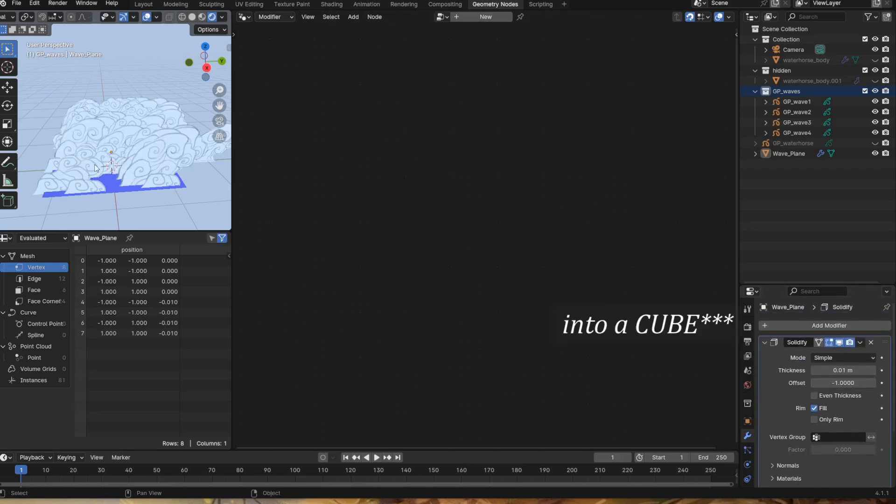
middle_drag(96, 168, 140, 119)
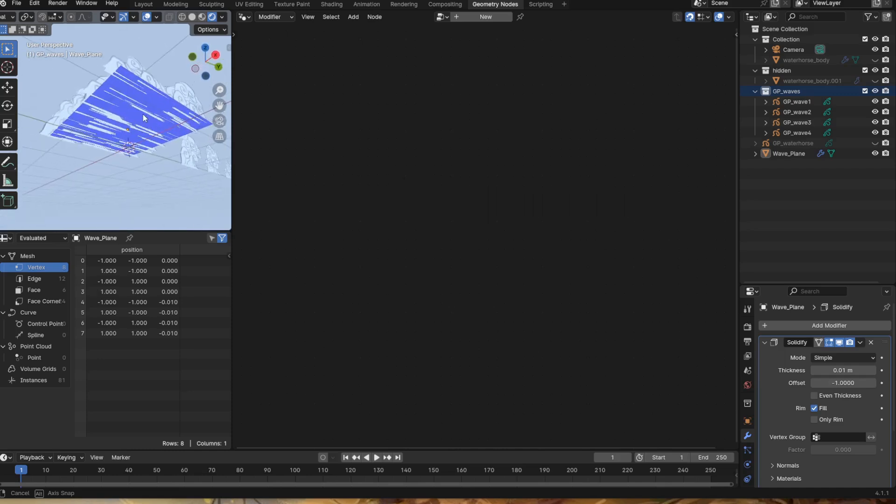
- Toggle the Solidify modifier's viewport display to compare the waves, and remove the modifier from Wave_Plane
click(860, 343)
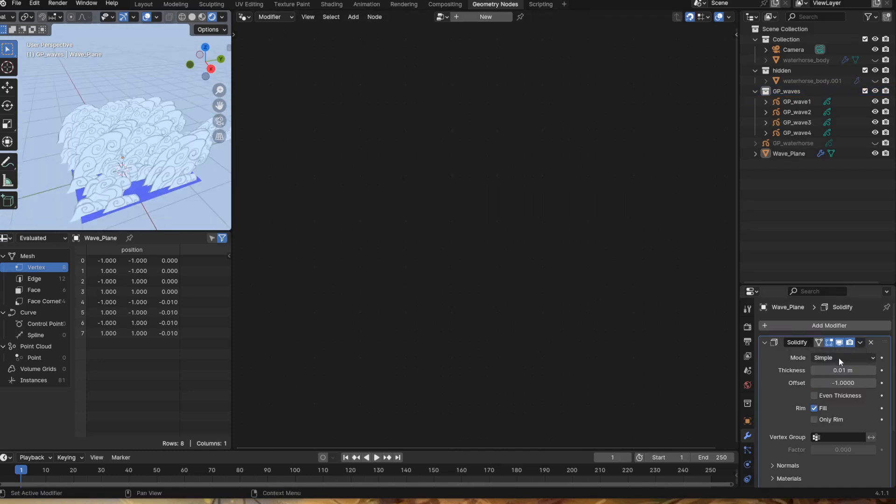
click(840, 343)
click(841, 342)
click(841, 343)
click(841, 343)
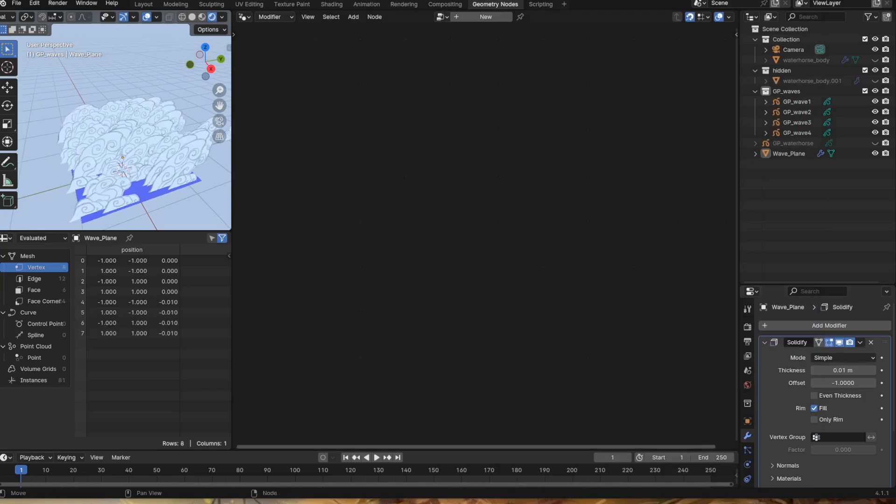
middle_drag(107, 140, 99, 172)
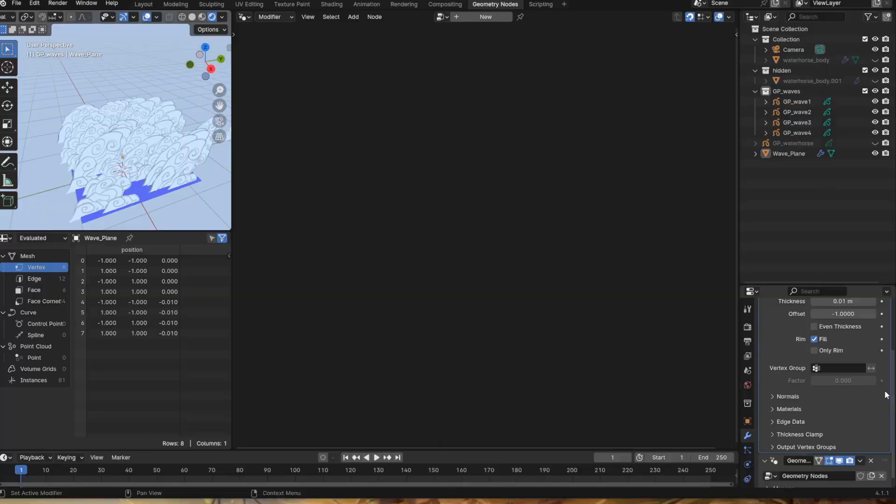
scroll(840, 368, up, 5)
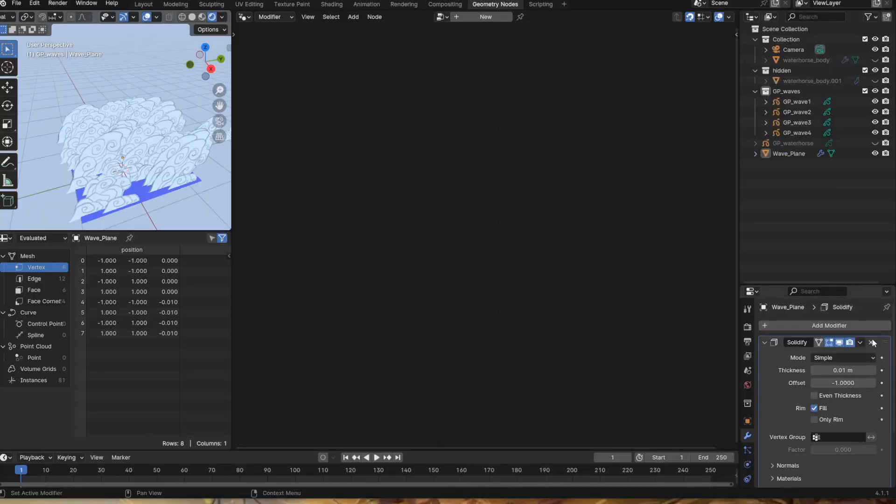
click(871, 342)
- Flip GP_wave1 upside down with a rotation of about -178.54° around the global X axis, and apply its rotation
middle_drag(48, 134, 115, 159)
click(170, 144)
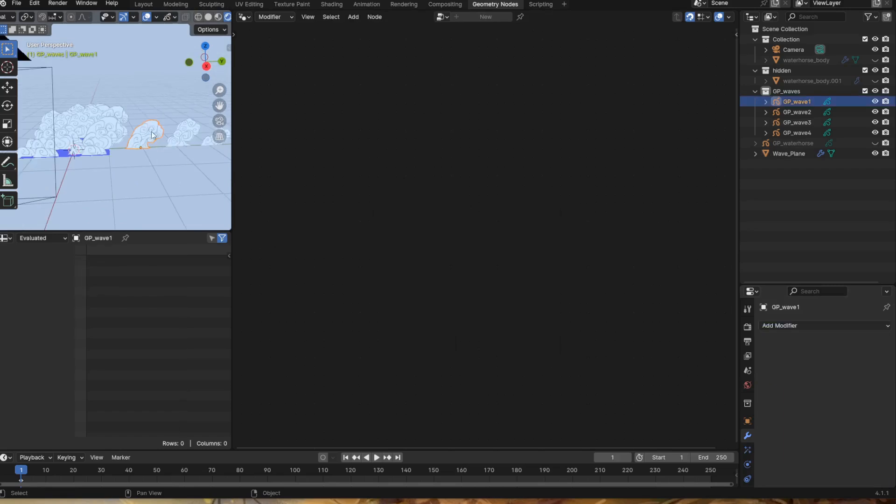
key(r)
key(x)
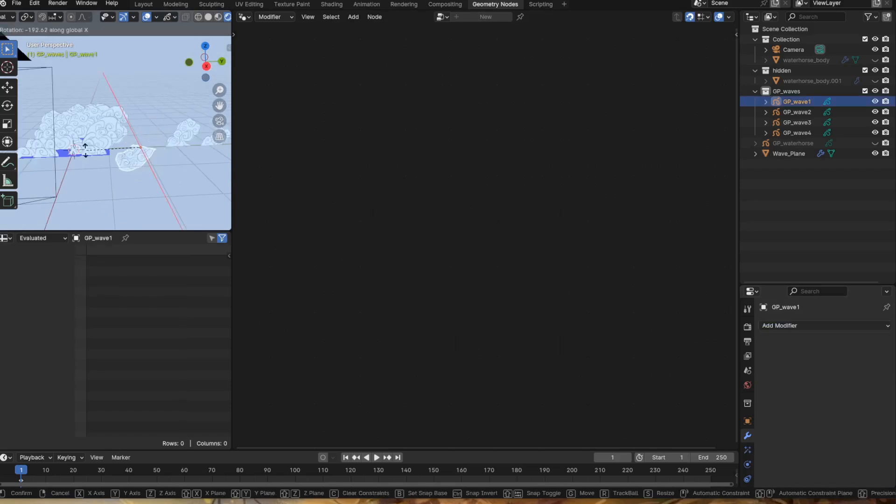
click(83, 168)
shift+middle_drag(83, 165, 104, 177)
key(ctrl+a)
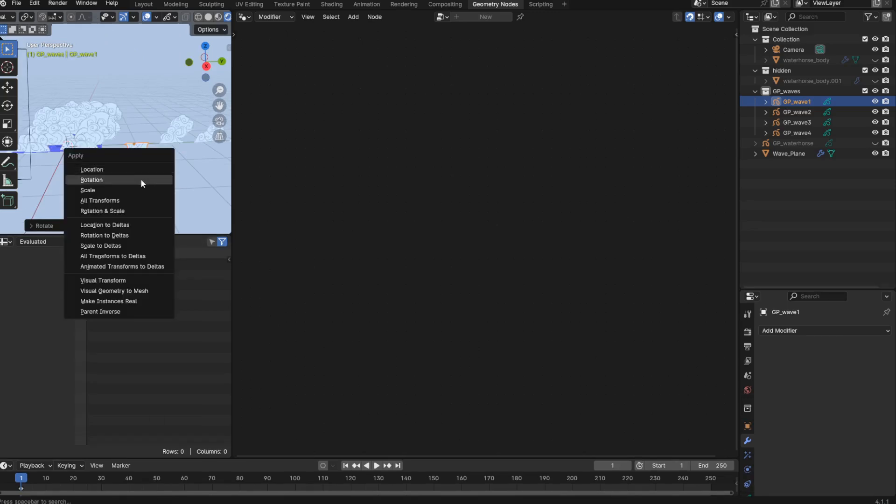
click(141, 183)
middle_drag(141, 183, 114, 175)
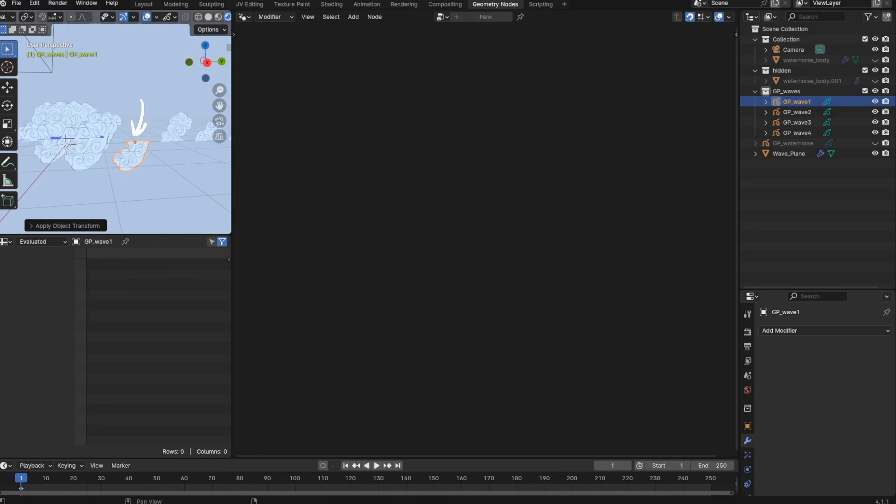
- Show GP_wave1's transform values, and undo both the applied rotation and the rotation itself
key(n)
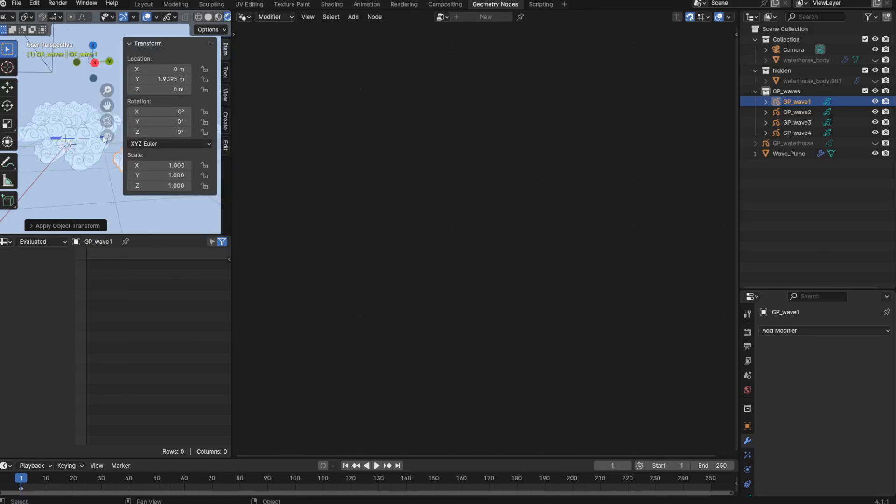
shift+middle_drag(70, 123, 27, 138)
key(ctrl+z)
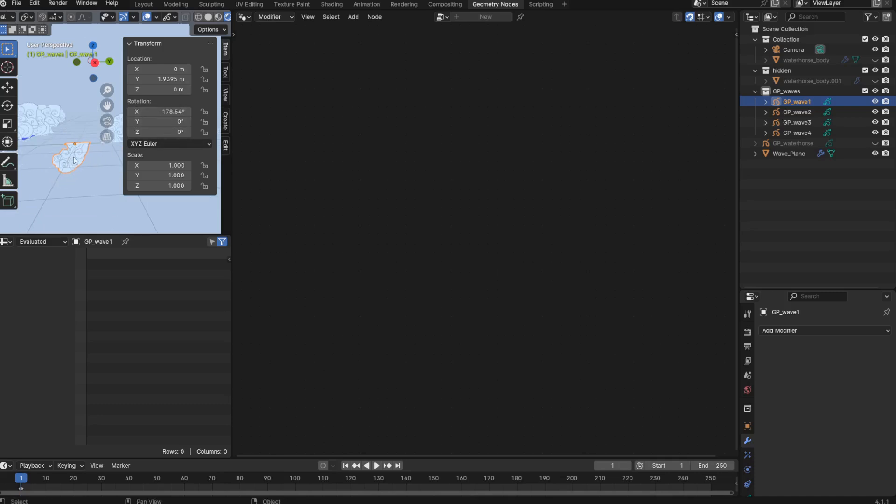
shift+middle_drag(94, 216, 96, 193)
key(ctrl+z)
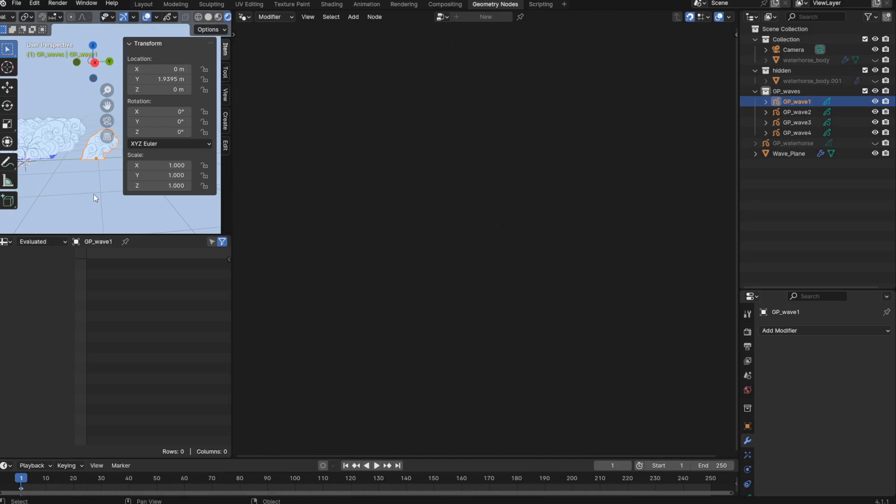
- Try applying GP_wave1's location, and undo it
key(ctrl+a)
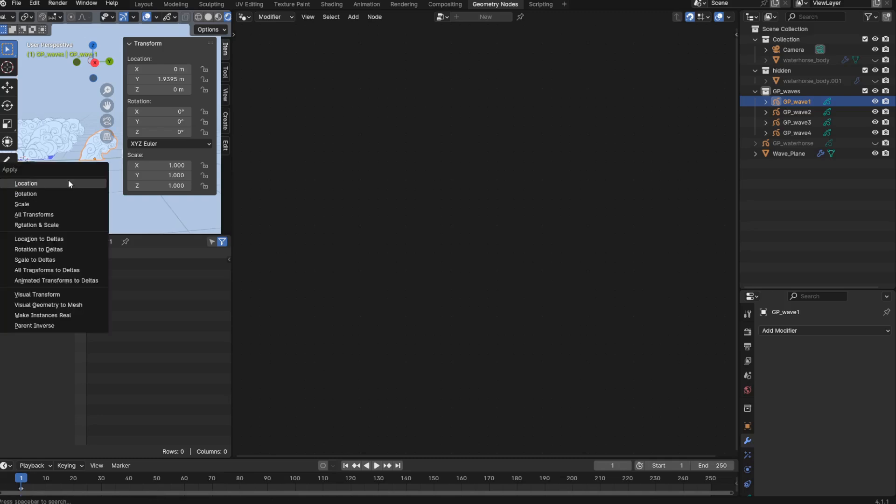
click(68, 184)
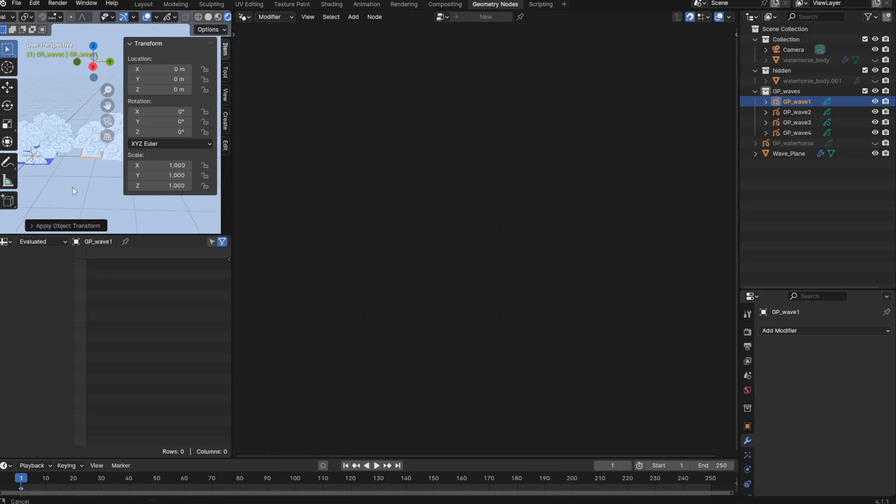
key(ctrl+z)
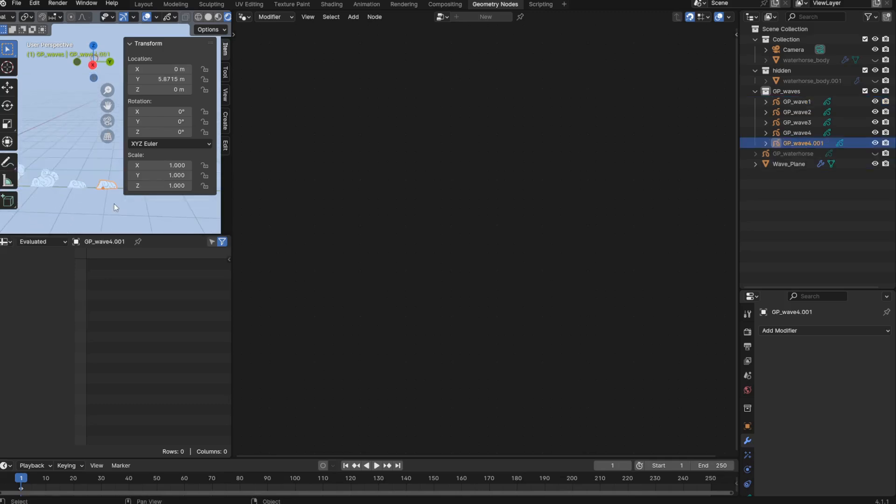
- Duplicate GP_wave4 and delete all points of the copy in Edit Mode
key(ctrl+Tab)
click(133, 207)
key(a)
key(x)
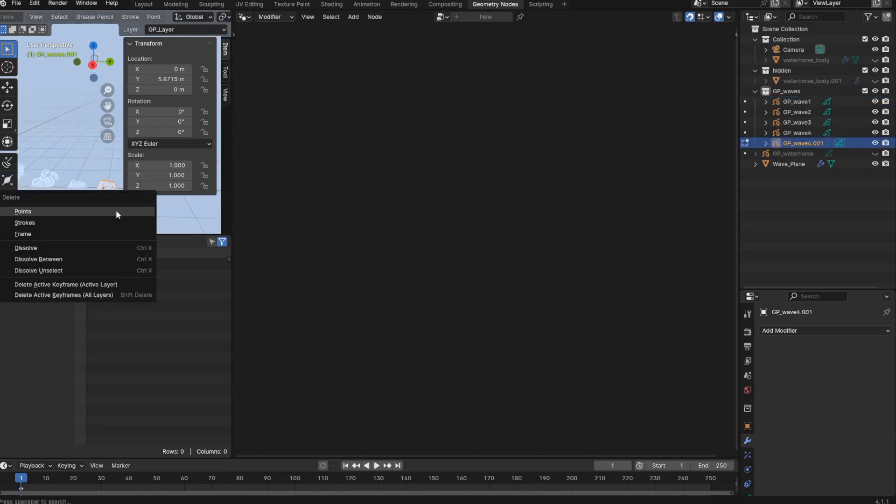
click(115, 209)
- Draw a new Grease Pencil wave in the emptied copy in Draw Mode, and return to Object Mode
key(ctrl+Tab)
click(115, 144)
middle_drag(115, 143, 76, 180)
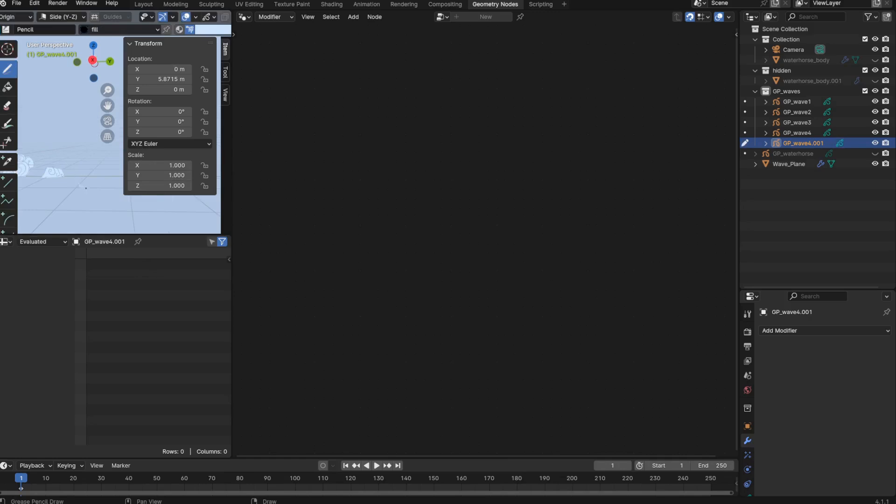
key(ctrl+Tab)
click(106, 204)
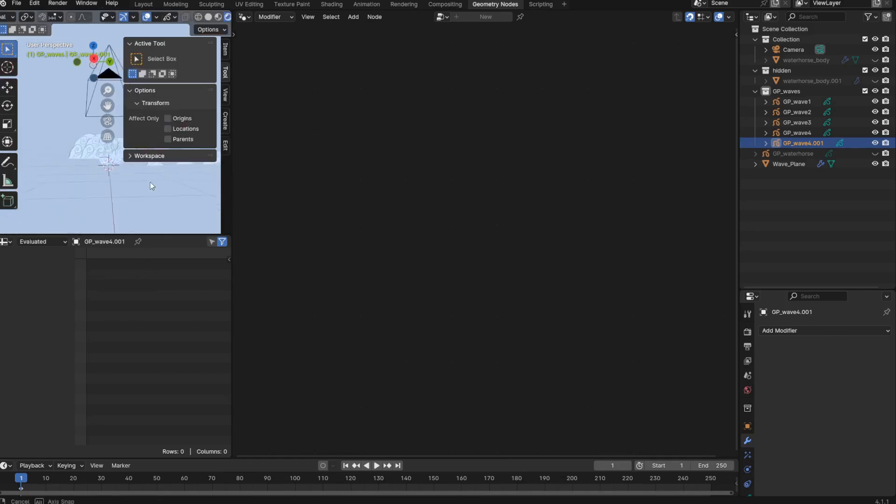
- Delete the GP_wave4.001 object and save the file
mouse_move(128, 179)
middle_down()
mouse_move(113, 173)
mouse_move(113, 161)
mouse_move(97, 211)
mouse_move(97, 191)
mouse_move(107, 215)
mouse_move(99, 220)
mouse_move(109, 176)
middle_up()
key(Delete)
key(ctrl+s)
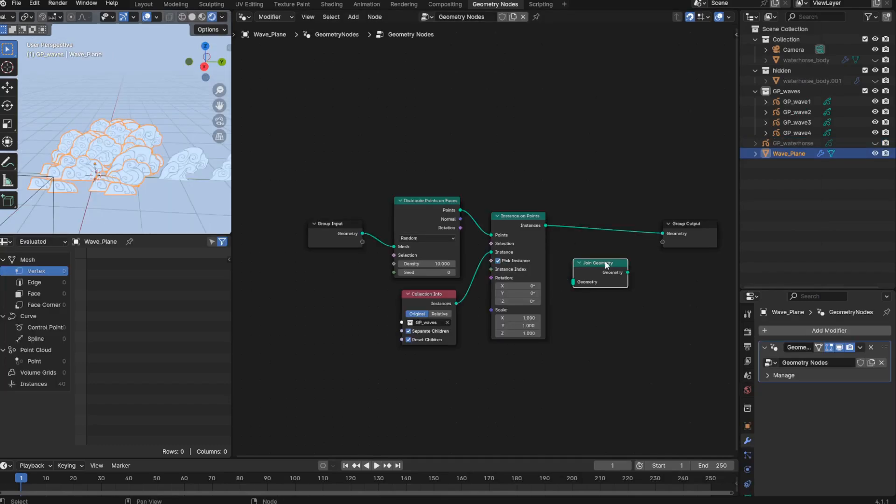
- Move the unlinked Join Geometry node aside, and spread Group Input and Instance on Points apart in Wave_Plane's node tree
drag(606, 264, 637, 280)
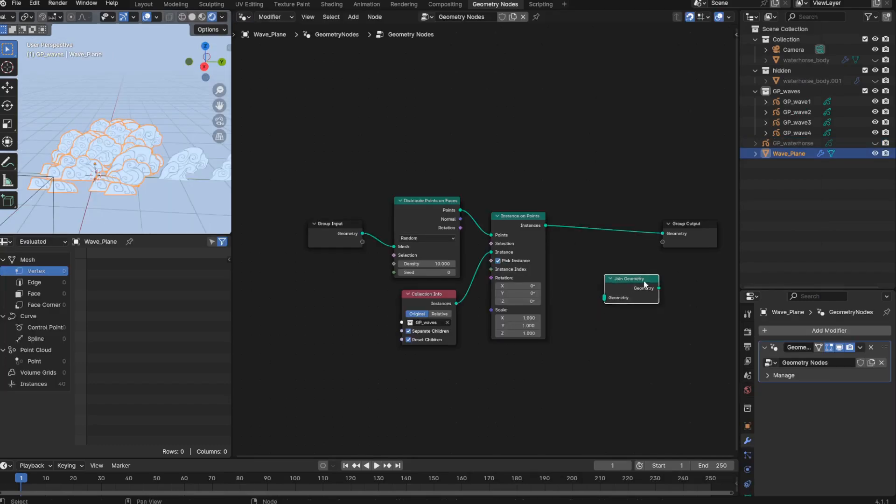
drag(334, 226, 311, 226)
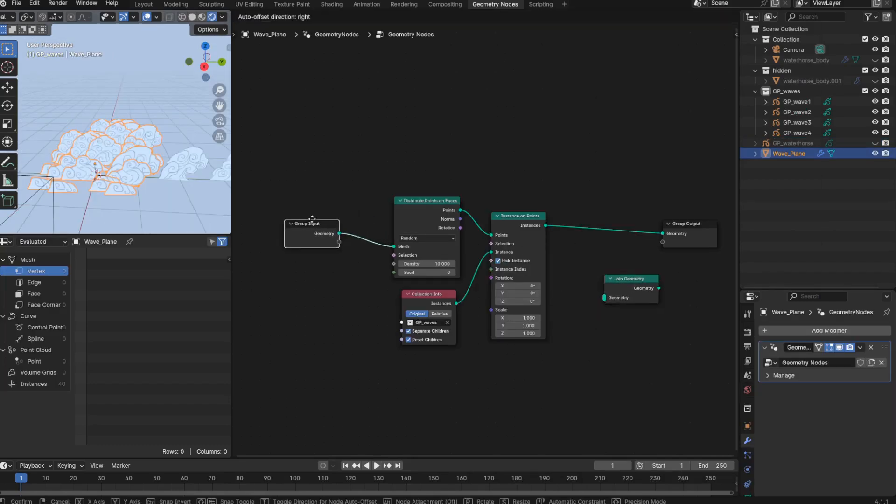
drag(538, 216, 527, 209)
drag(617, 278, 641, 292)
drag(511, 210, 586, 211)
- Add a Random Value node and link its Value output to the Rotation input of Instance on Points
mouse_move(575, 279)
mouse_down()
mouse_move(566, 279)
mouse_move(575, 279)
mouse_up()
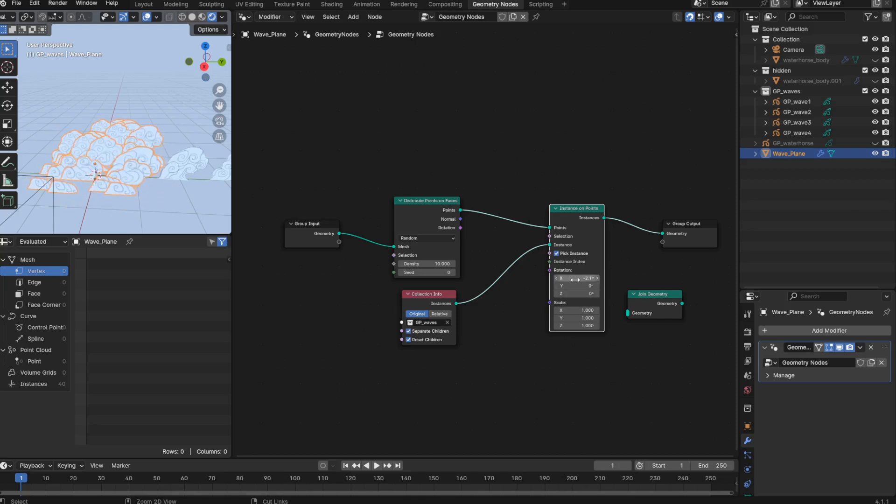
key(ctrl+z)
middle_drag(384, 443, 380, 445)
key(shift+a)
mouse_move(386, 445)
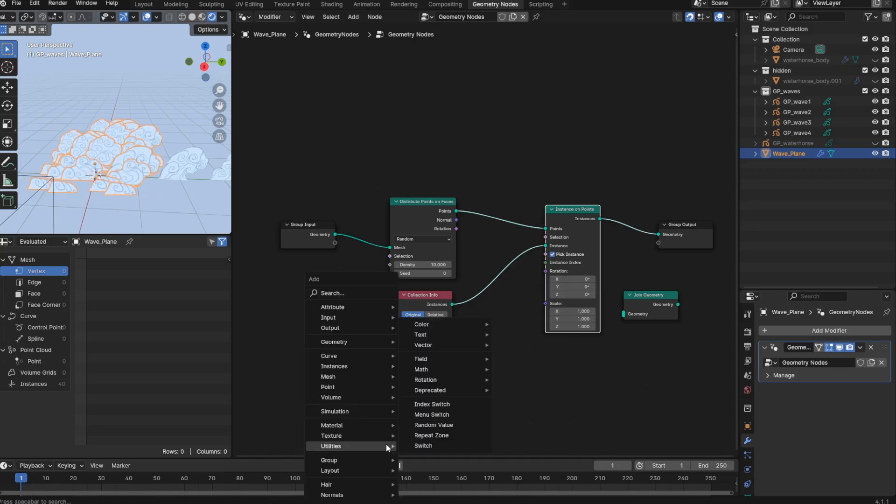
click(436, 424)
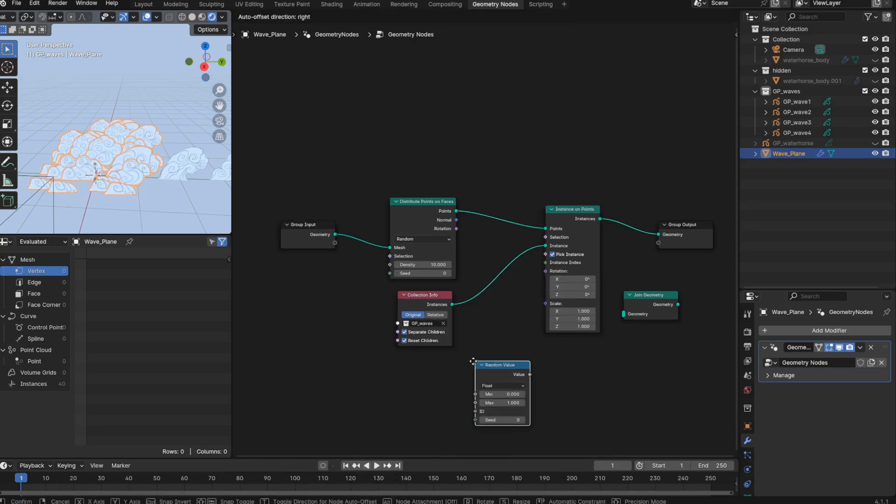
click(465, 314)
drag(522, 327, 545, 271)
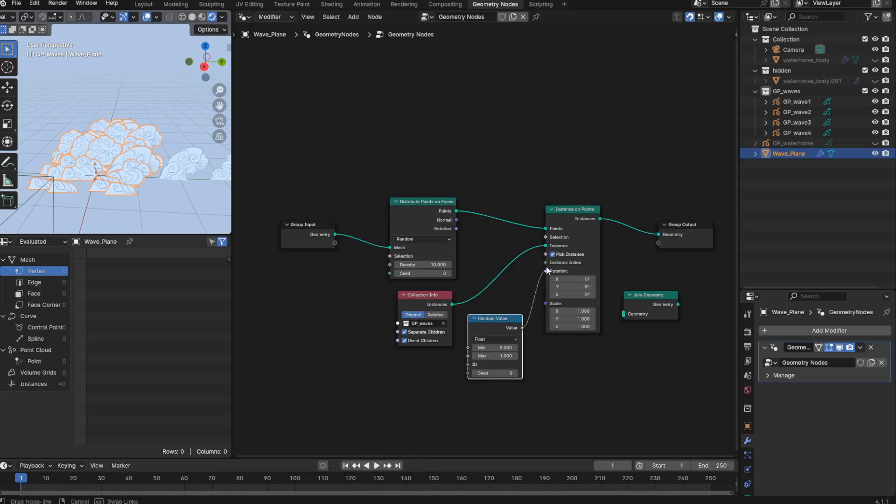
- Set the Random Value node's data type to Vector and its Max X and Y to 0
click(503, 340)
click(488, 368)
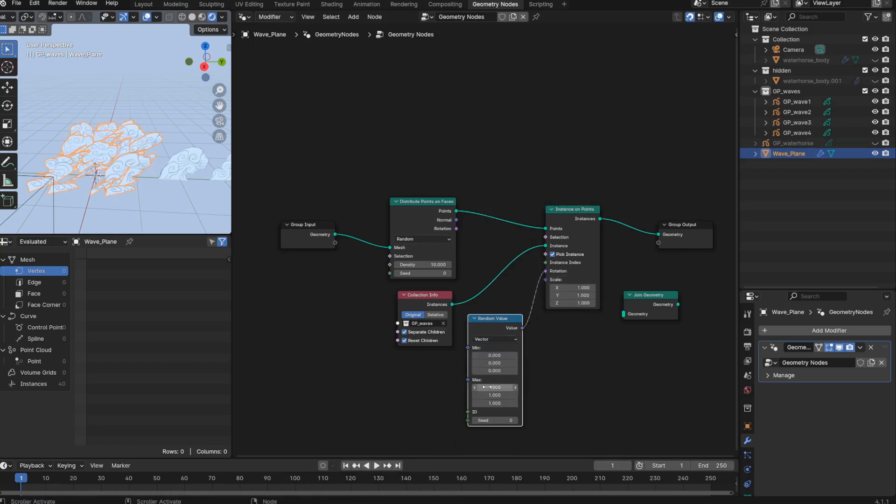
mouse_move(486, 387)
mouse_down()
mouse_move(470, 387)
mouse_move(526, 394)
mouse_move(485, 395)
mouse_up()
key(ctrl+z)
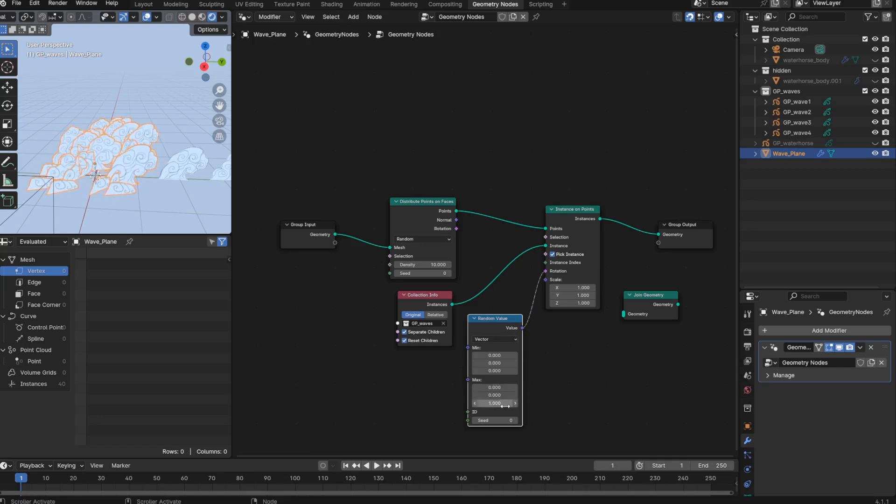
- Try pi and tau as the Random Value node's Max Z to compare the resulting instance rotations
drag(494, 403, 607, 404)
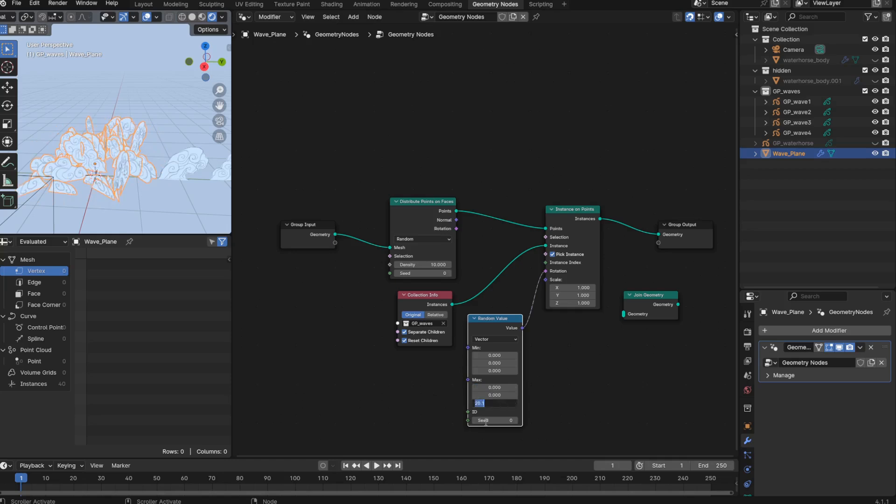
key(Return)
middle_drag(468, 440, 462, 448)
click(490, 410)
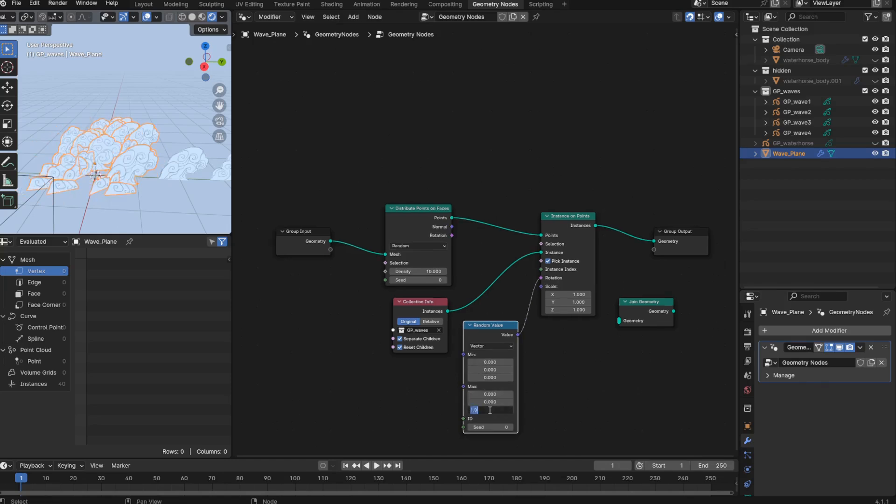
text(pi)
key(Return)
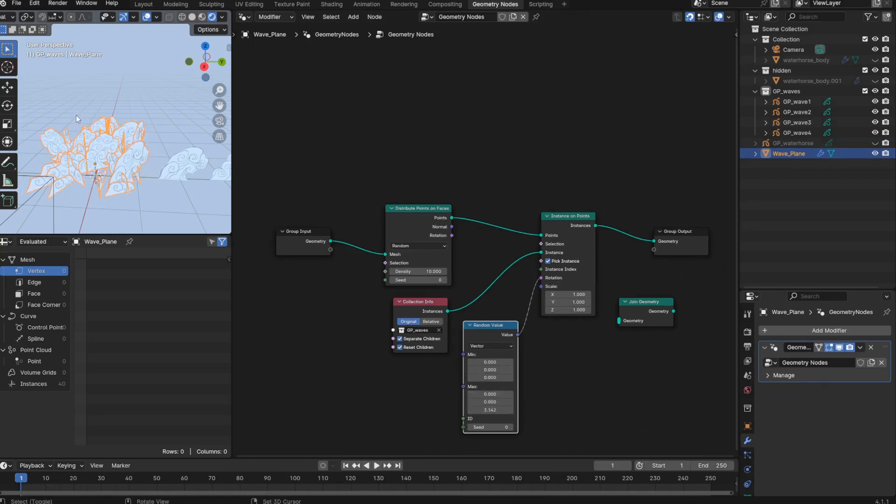
middle_drag(77, 115, 79, 151)
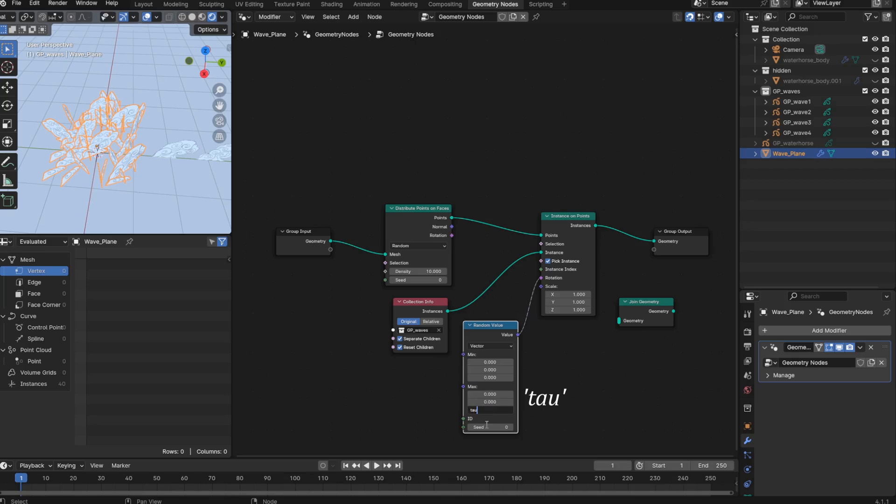
key(Return)
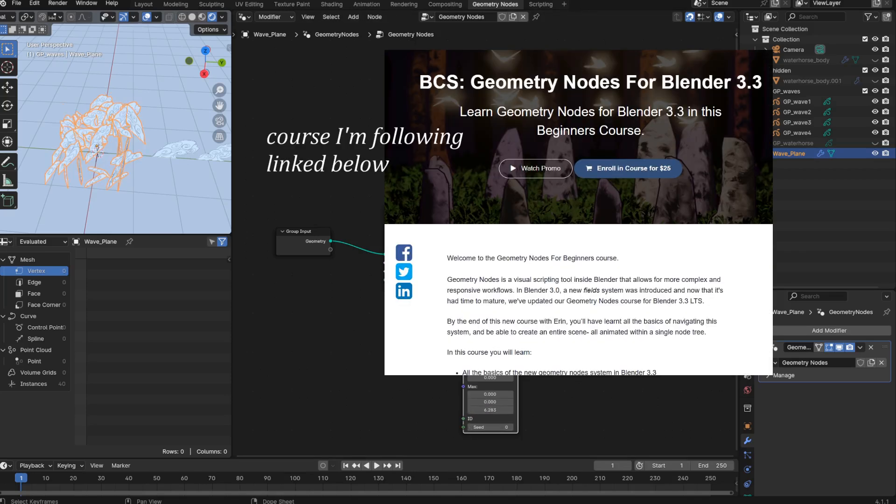
scroll(83, 186, up, 3)
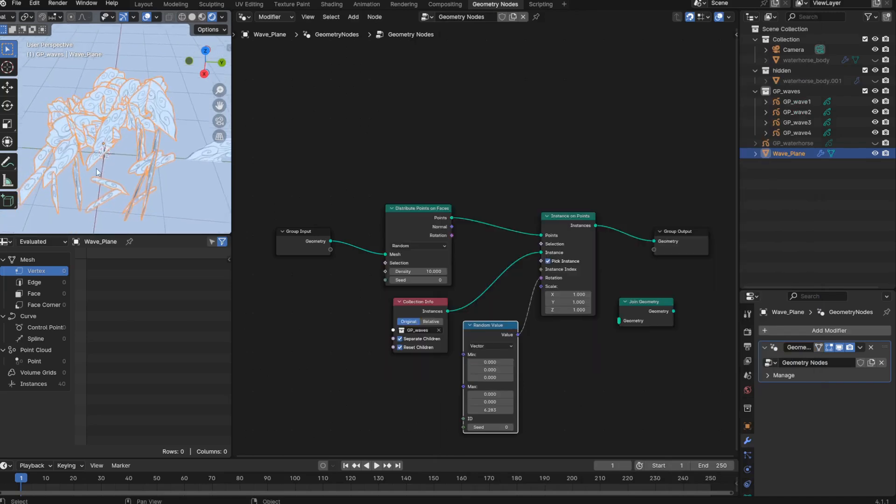
- Set the Random Value node's Z range to a Max of 1.580 and a Min of -1.350
mouse_move(494, 413)
mouse_down()
mouse_move(457, 411)
mouse_move(499, 409)
mouse_up()
text(0.05)
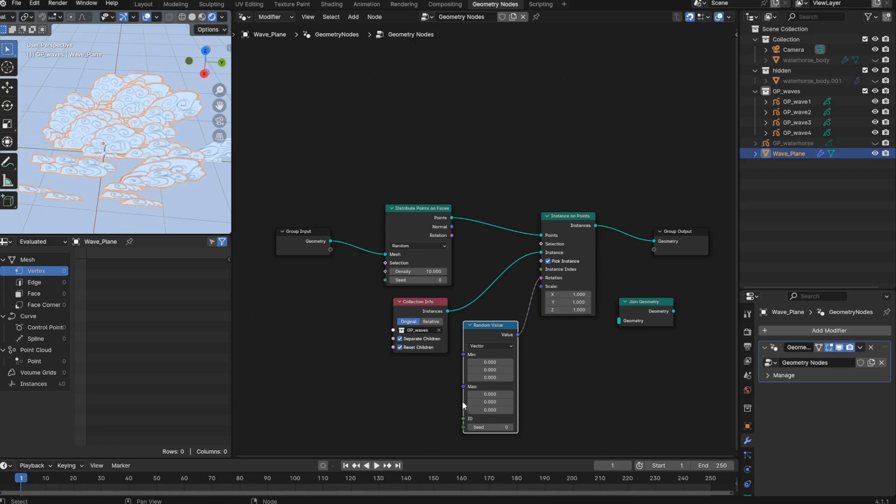
key(Return)
mouse_move(490, 410)
mouse_down()
mouse_move(527, 409)
mouse_move(481, 410)
mouse_up()
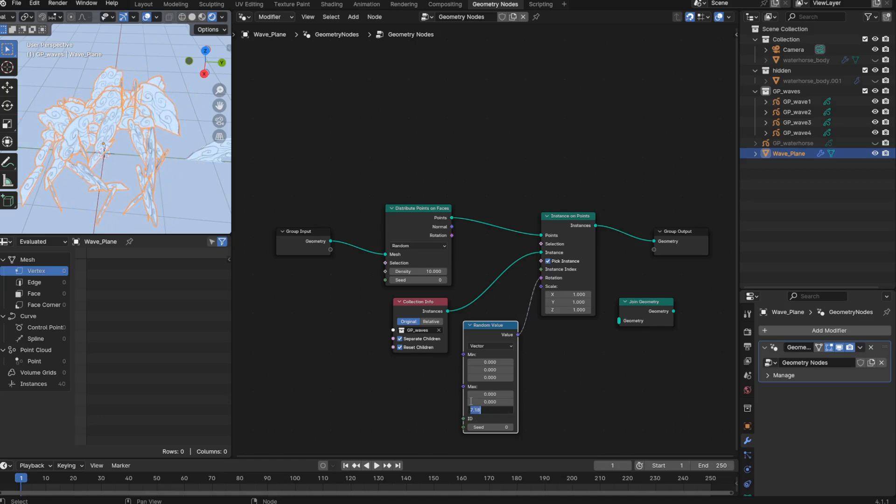
key(Return)
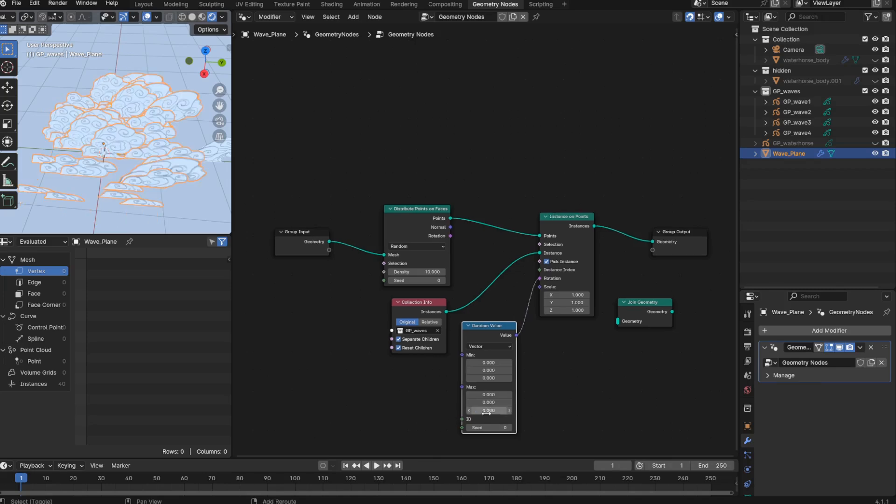
drag(488, 410, 495, 410)
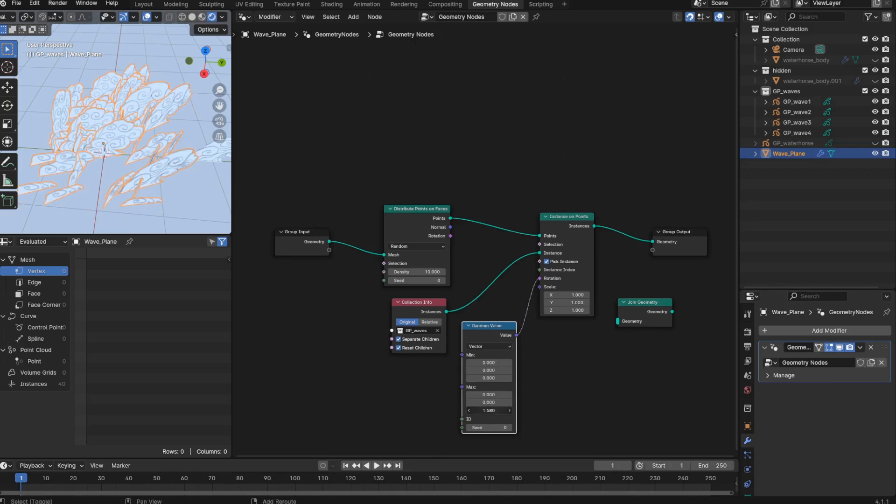
drag(490, 378, 469, 378)
- Set the Distribute Points on Faces node's Density to 4.980 and its Seed to 1
middle_drag(117, 195, 204, 174)
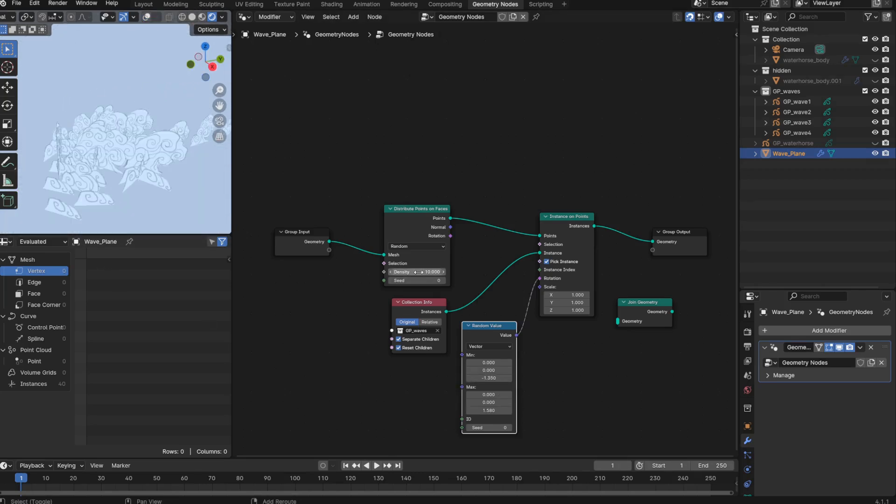
mouse_move(417, 273)
mouse_down()
mouse_move(375, 272)
mouse_move(394, 274)
mouse_up()
click(443, 280)
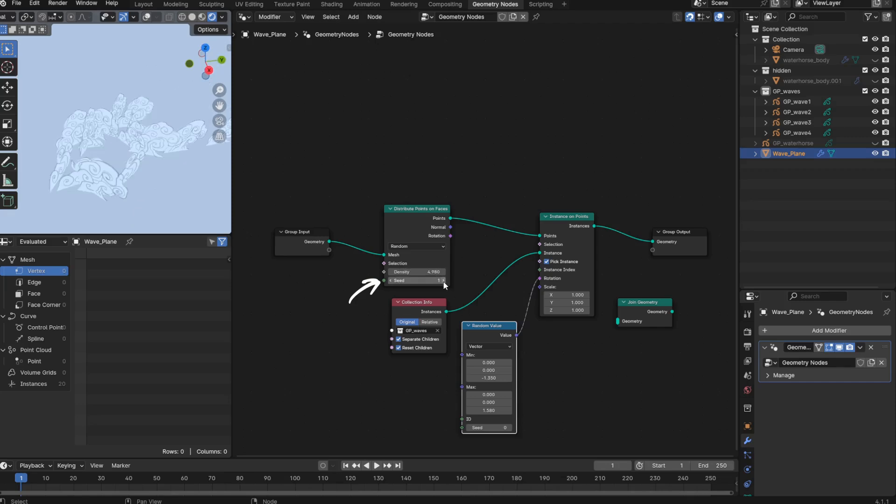
click(443, 281)
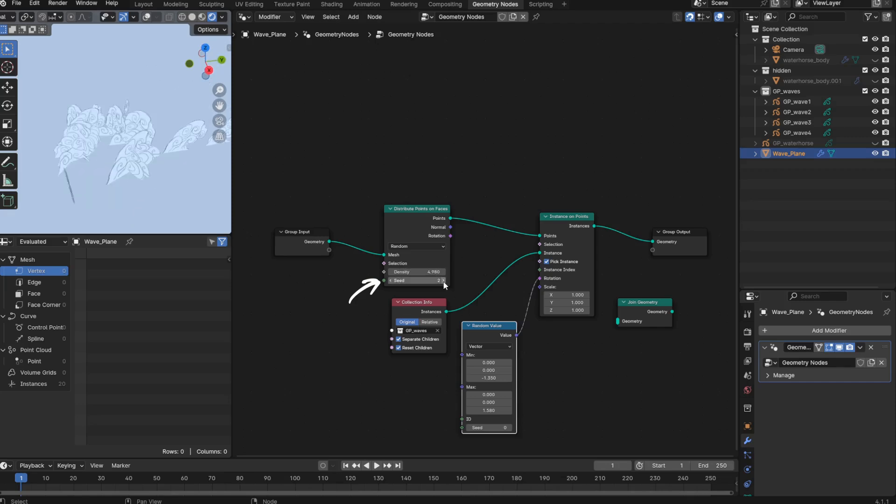
click(390, 280)
- Unhide the GP_waterhorse object to view it together with the scattered waves
middle_drag(54, 152, 1, 180)
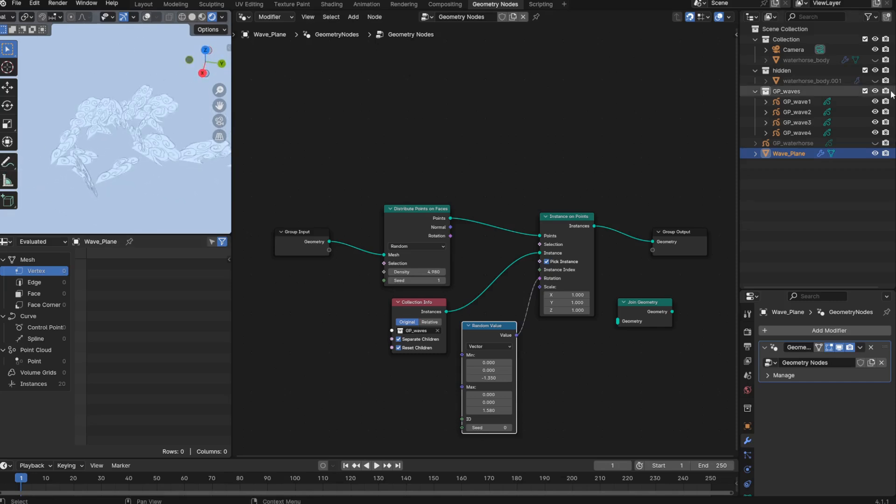
click(875, 143)
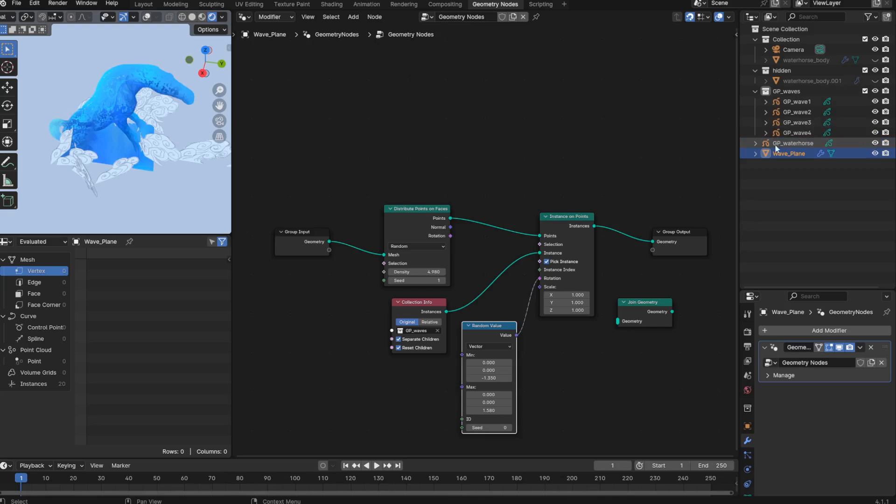
middle_drag(90, 168, 143, 170)
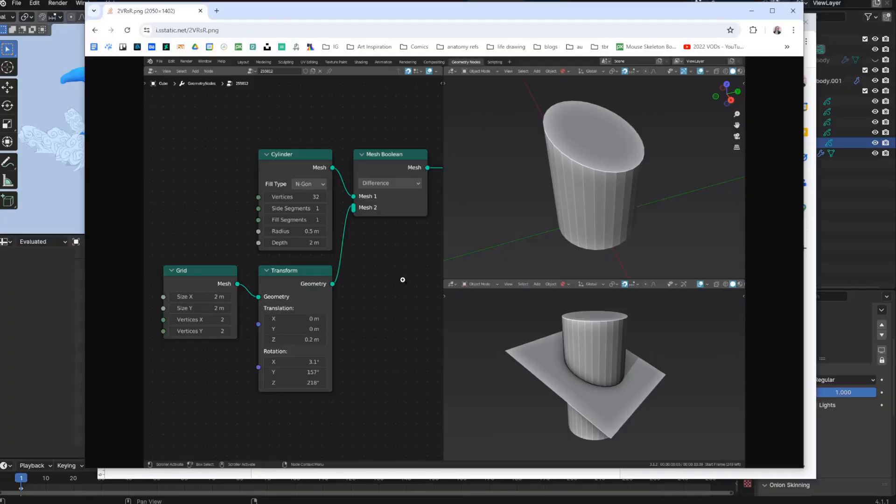
- Return to Blender, link Group Input straight to Group Output, and scale Wave_Plane up by about 1.24
click(72, 362)
drag(369, 188, 665, 247)
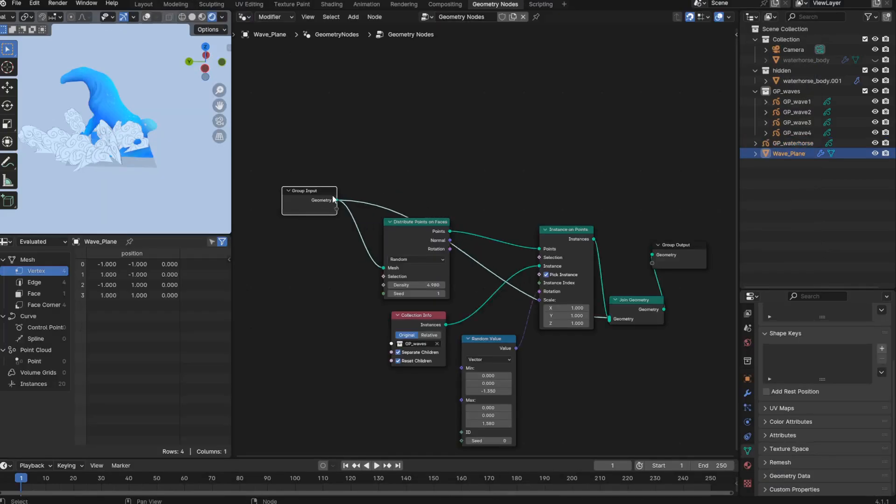
drag(664, 248, 631, 154)
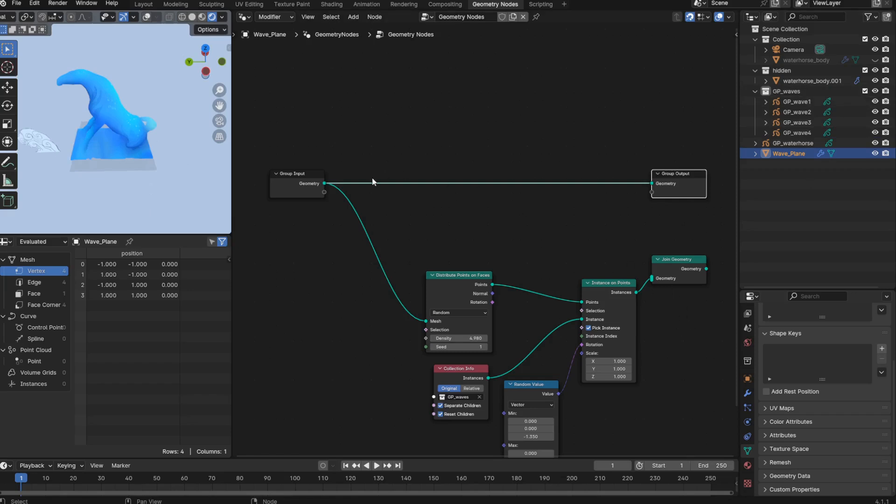
key(s)
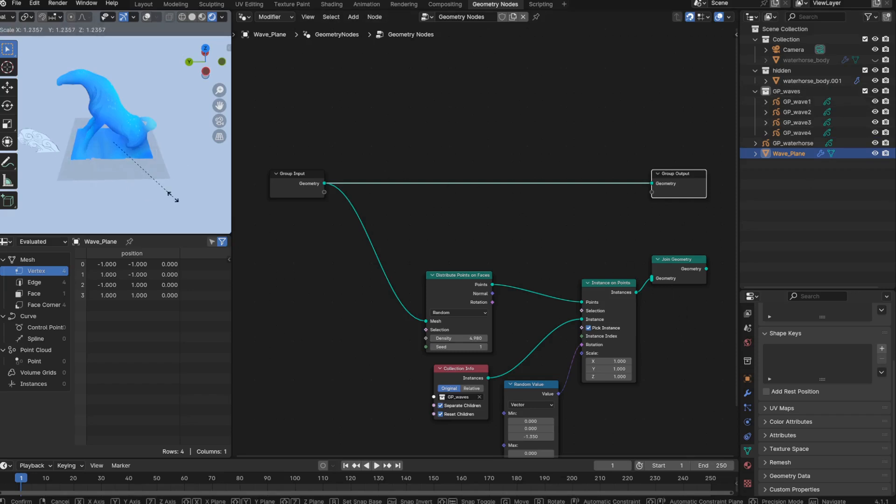
click(175, 198)
- Add a Cylinder mesh primitive node and combine its Mesh with the plane through Join Geometry before Group Output
key(shift+a)
mouse_move(372, 105)
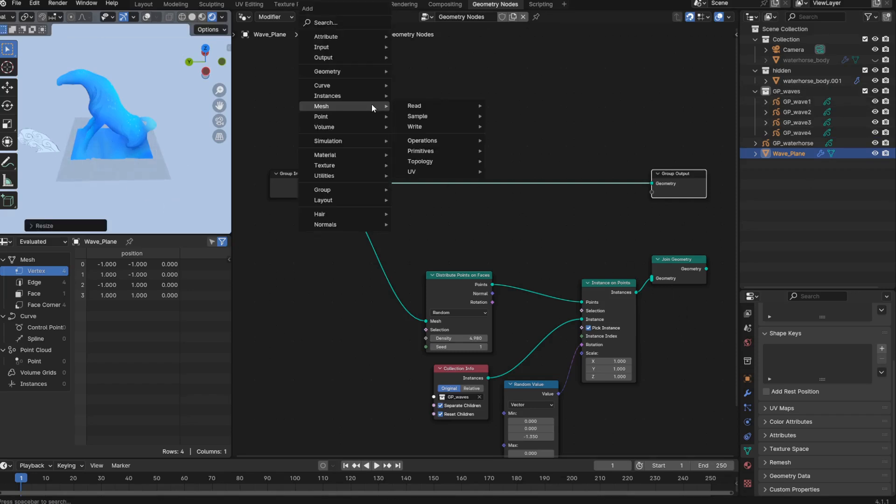
mouse_move(462, 151)
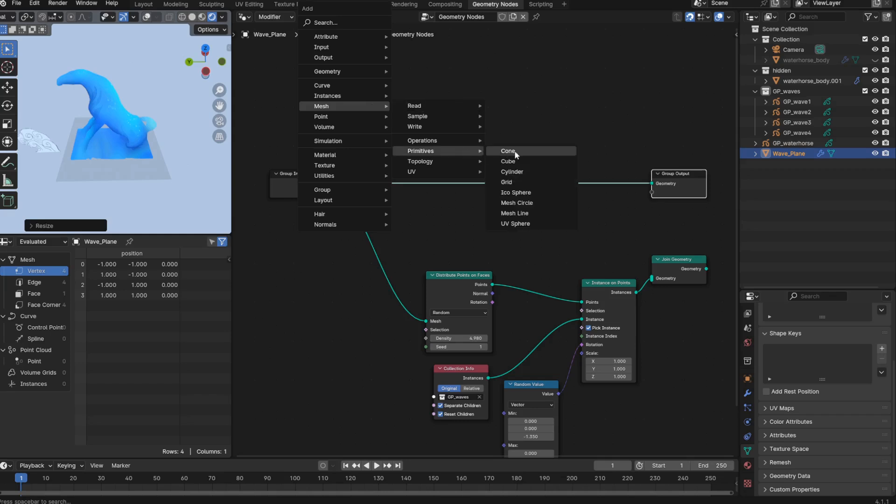
click(522, 172)
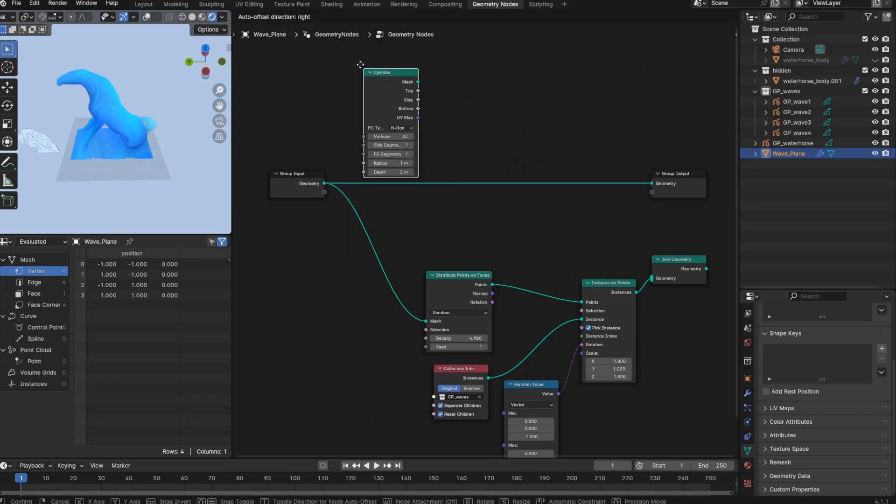
click(392, 72)
drag(673, 259, 583, 182)
drag(418, 81, 564, 202)
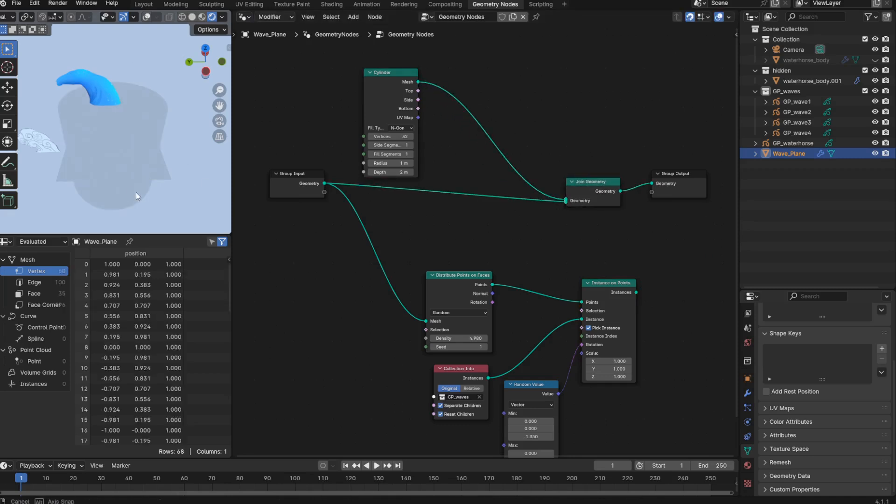
- Switch the viewport to Solid shading and set the Cylinder node's Radius to 0.6 m
middle_drag(136, 192, 174, 185)
key(z)
click(226, 190)
drag(391, 164, 372, 163)
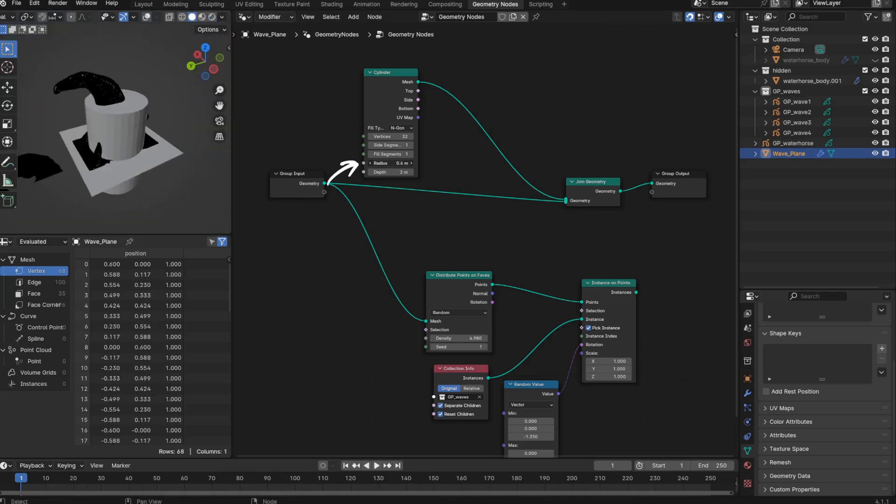
middle_drag(77, 142, 161, 177)
- Insert a Transform Geometry node between Cylinder and Join Geometry
key(shift+a)
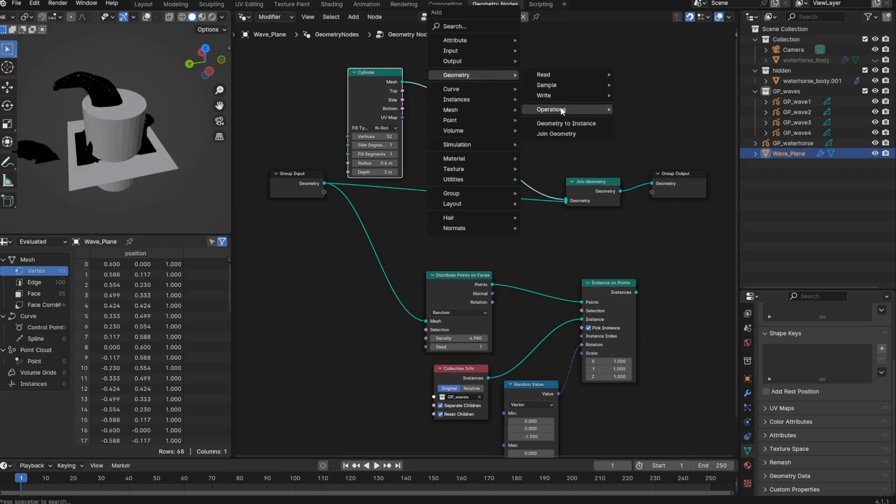
mouse_move(562, 109)
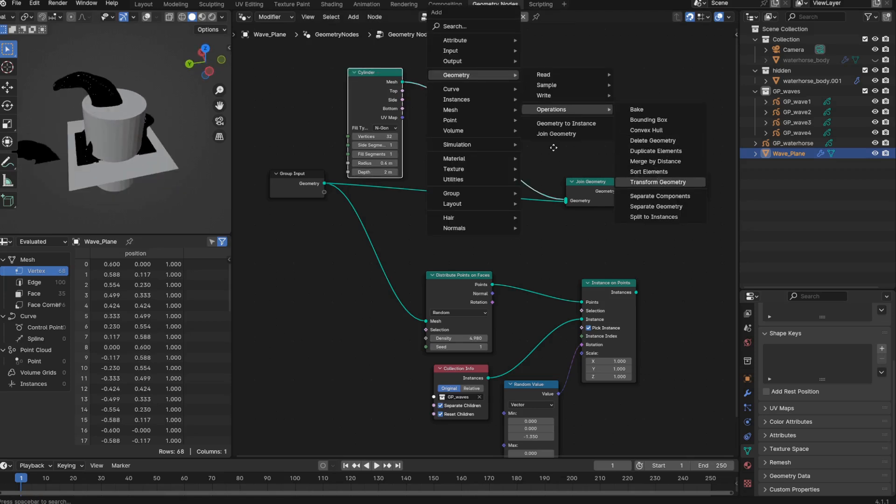
click(657, 182)
click(426, 64)
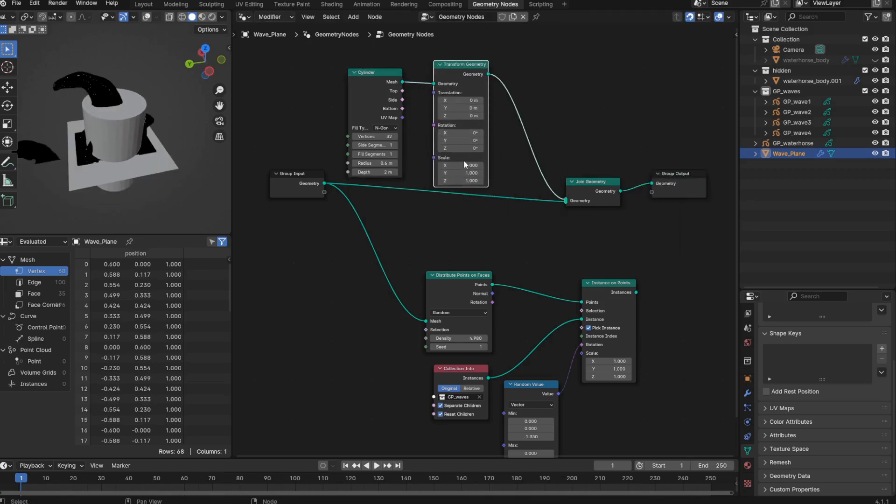
- Set the Transform Geometry node's Scale Y to 1.400 and the Cylinder's Radius to 0.66 m
drag(462, 172, 495, 172)
middle_drag(99, 151, 137, 162)
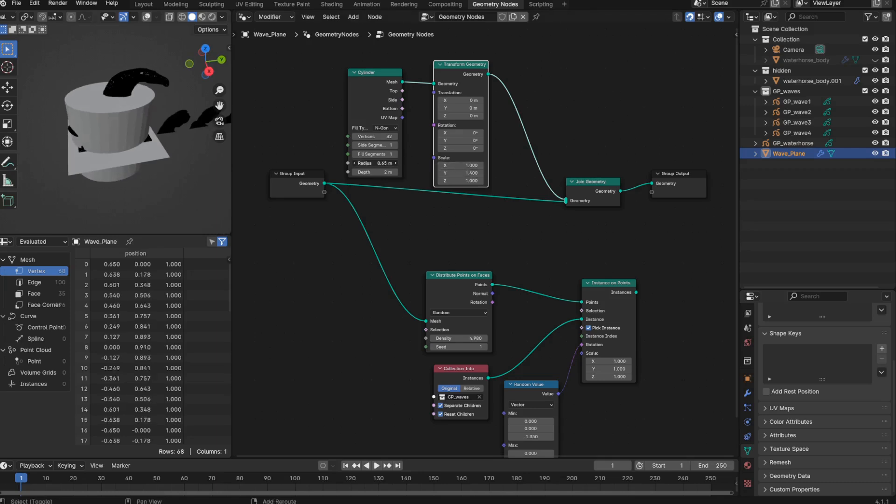
drag(373, 163, 378, 163)
middle_drag(94, 144, 125, 151)
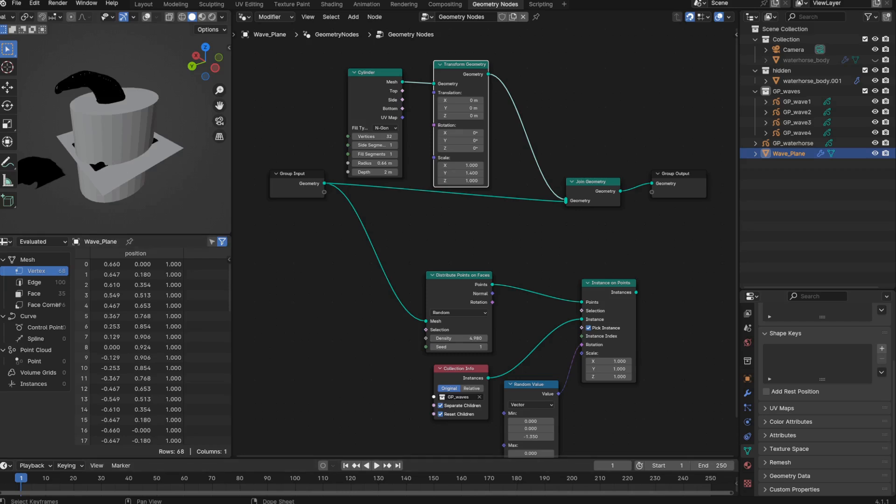
- Consult the browser's reference image, and wire a Difference Mesh Boolean with Group Input as Mesh 1 and the transformed cylinder as Mesh 2
key(alt+Tab)
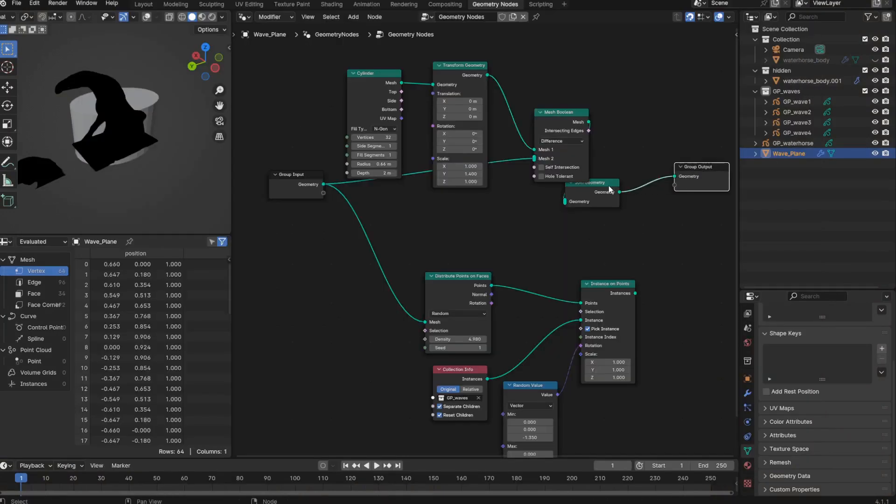
drag(609, 187, 646, 162)
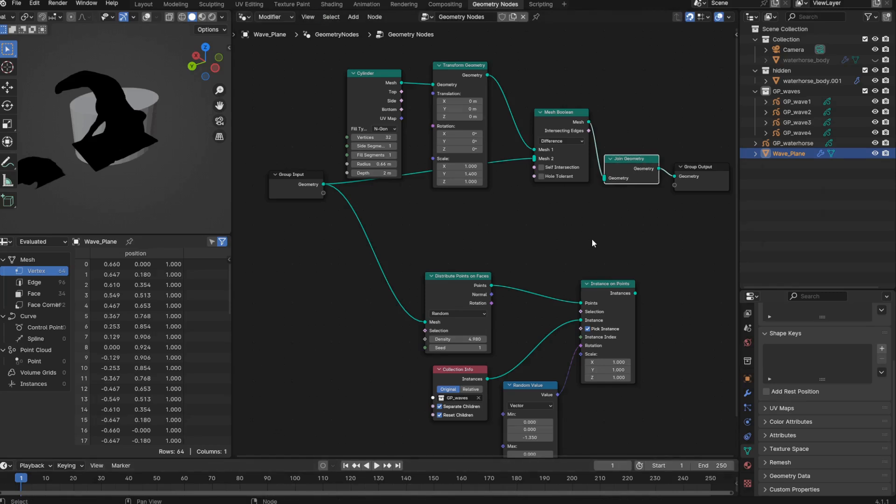
mouse_move(535, 150)
mouse_down()
mouse_move(536, 160)
mouse_move(530, 154)
mouse_up()
middle_drag(48, 198, 252, 180)
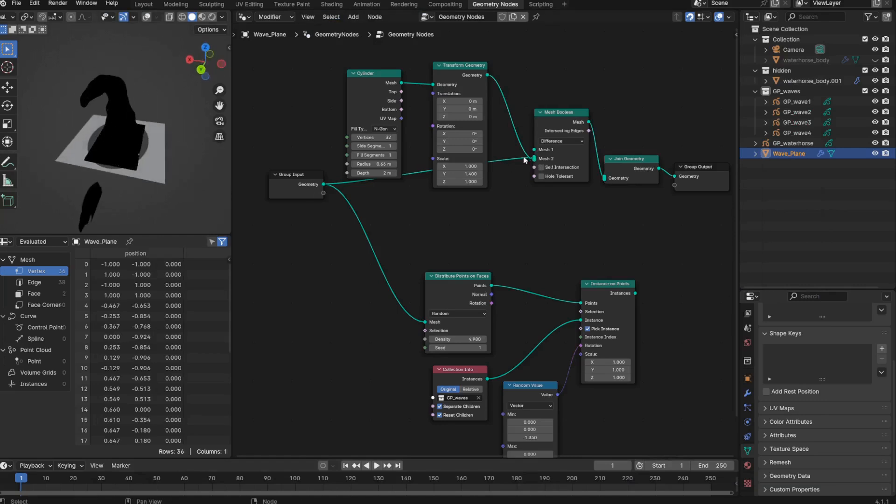
mouse_move(531, 159)
mouse_down()
mouse_move(530, 140)
mouse_move(533, 151)
mouse_up()
middle_drag(196, 159, 65, 183)
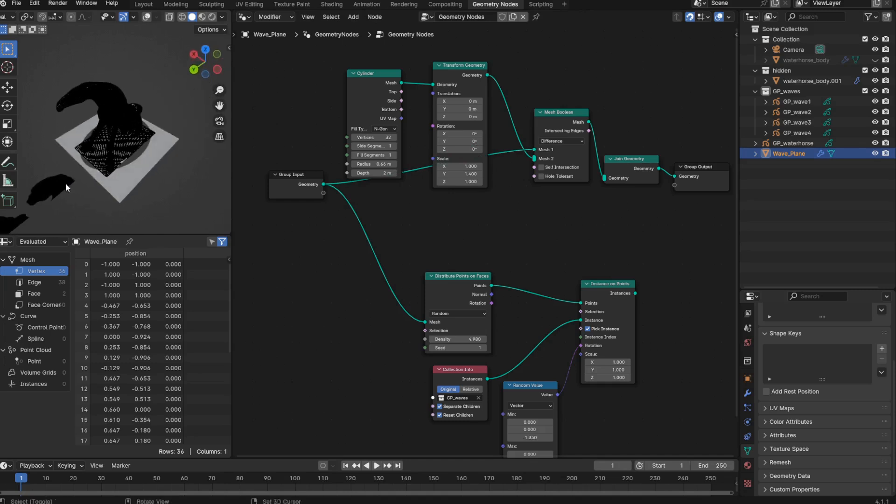
- Feed the Mesh Boolean result into Distribute Points on Faces, and connect Instance on Points directly to Group Output
scroll(119, 175, up, 5)
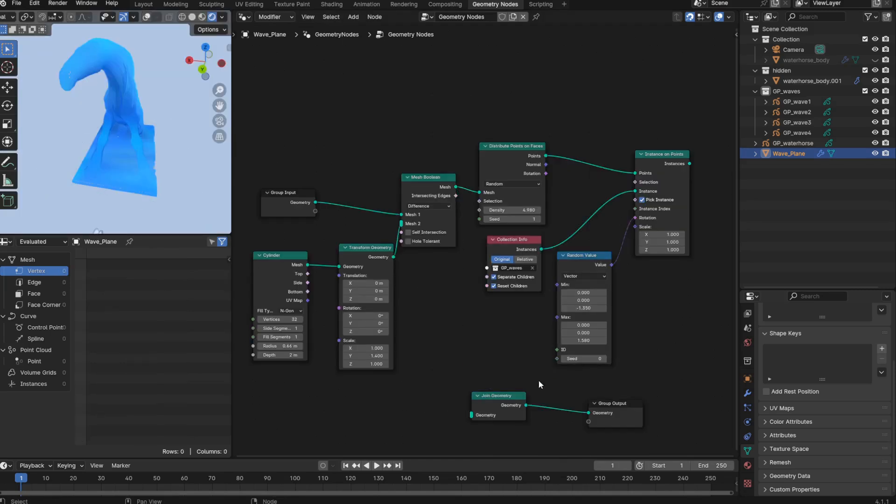
middle_drag(601, 404, 508, 414)
drag(509, 413, 659, 150)
alt+shift+click(588, 165)
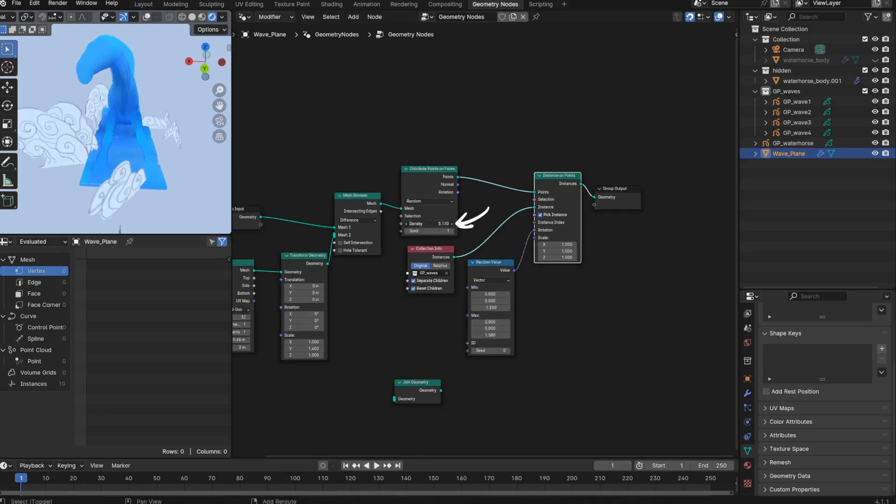
- Raise the Distribute Points on Faces node's Density to 12.050
scroll(166, 187, up, 5)
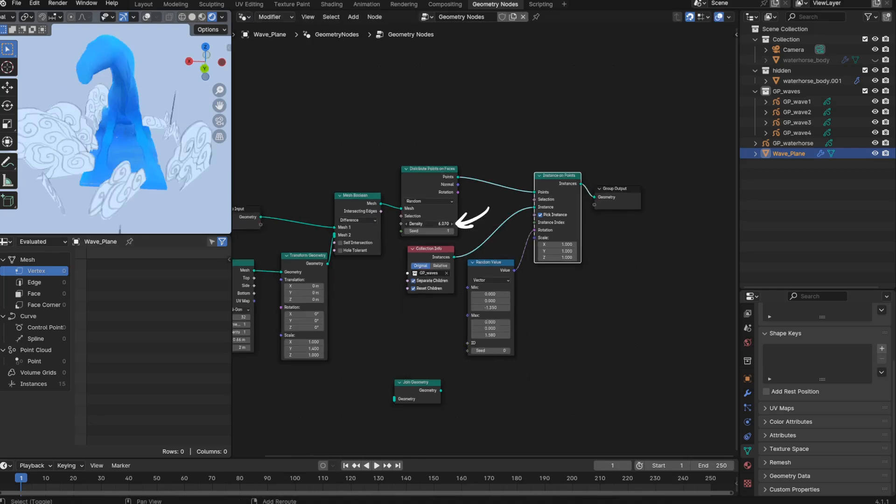
scroll(166, 186, down, 5)
mouse_move(105, 178)
middle_down()
mouse_move(191, 172)
mouse_move(42, 178)
mouse_move(214, 181)
mouse_move(149, 184)
mouse_move(209, 182)
mouse_move(181, 191)
middle_up()
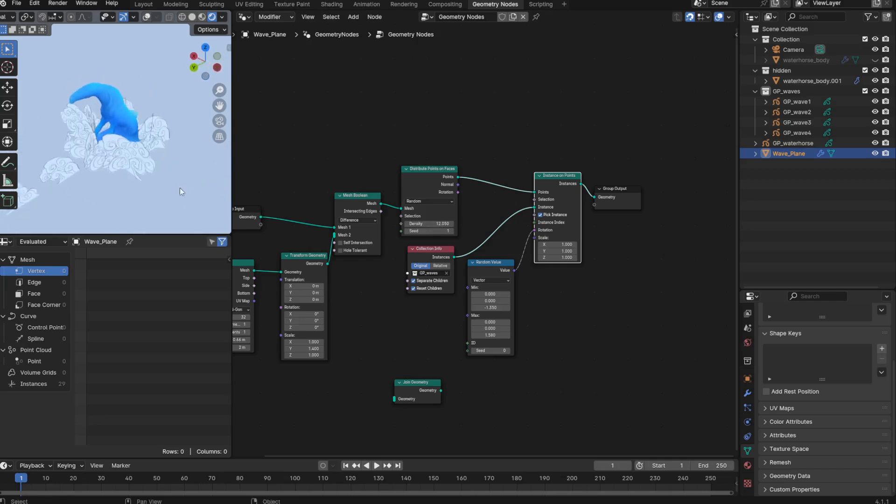
- Apply the scale of the Wave_Plane object
middle_drag(121, 187, 134, 168)
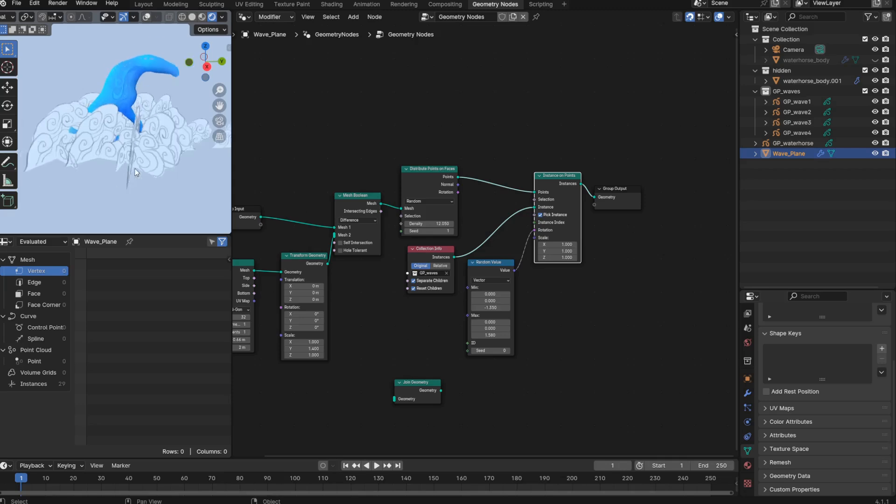
key(n)
click(225, 49)
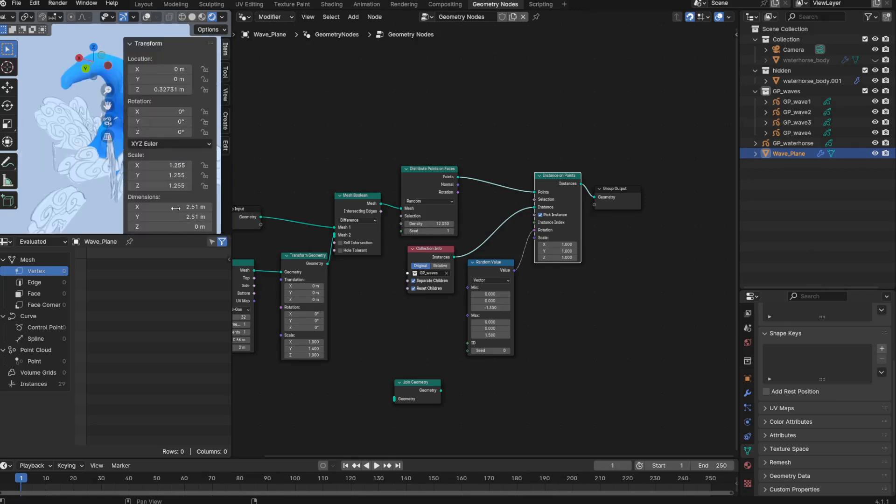
scroll(176, 208, down, 1)
scroll(83, 171, down, 3)
middle_drag(83, 170, 92, 164)
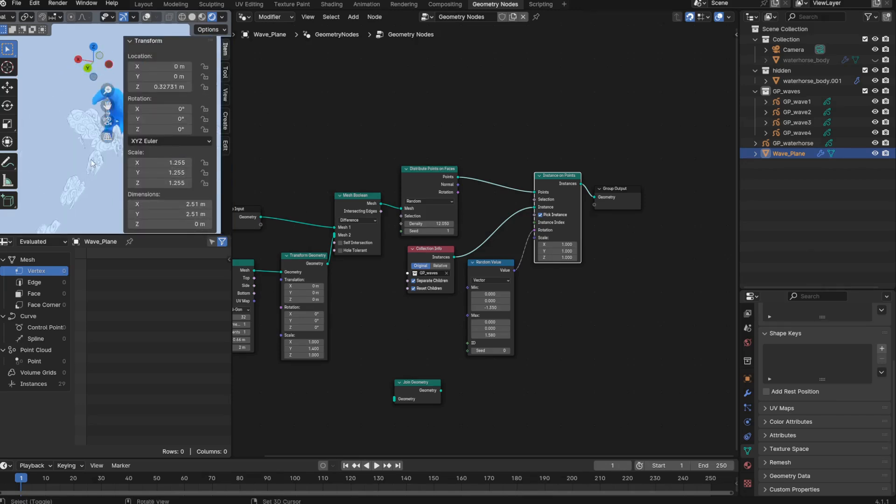
key(ctrl+a)
click(85, 171)
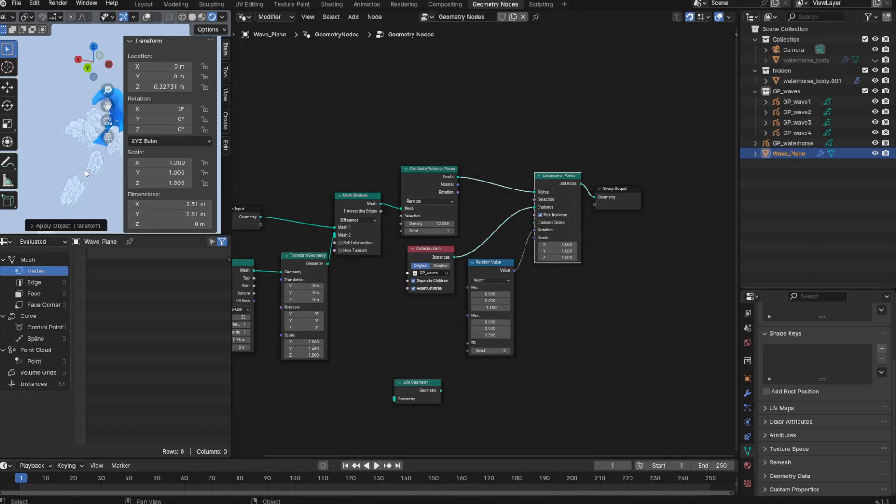
key(n)
middle_drag(85, 170, 164, 151)
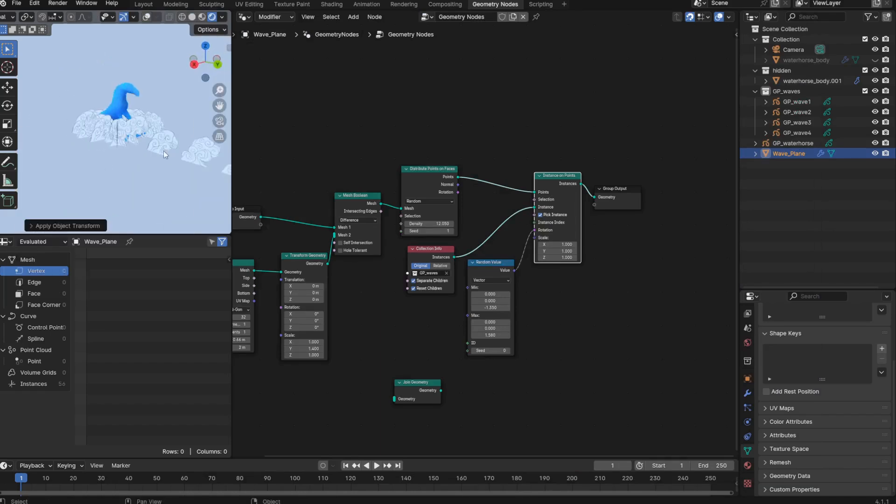
scroll(163, 150, up, 3)
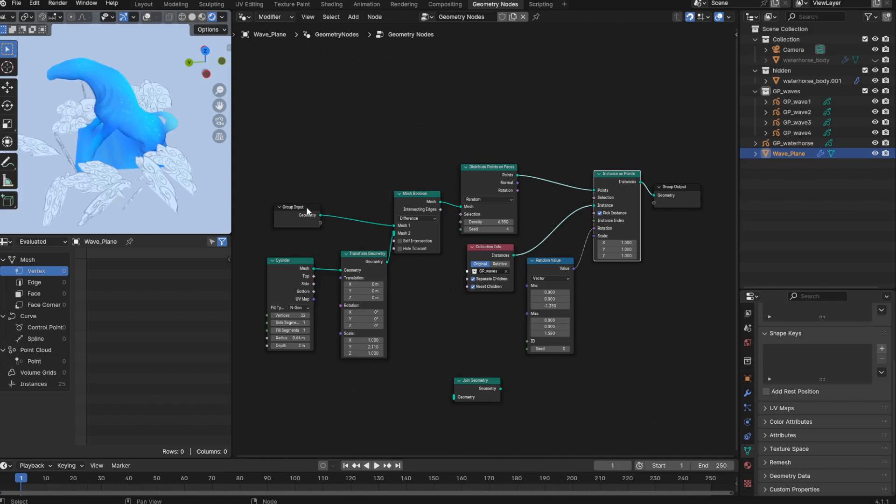
- Make room beside Group Input and insert a duplicate of the Transform Geometry node between Group Input and Mesh Boolean's Mesh 1
drag(307, 209, 279, 181)
drag(361, 256, 360, 270)
drag(302, 262, 303, 275)
click(367, 268)
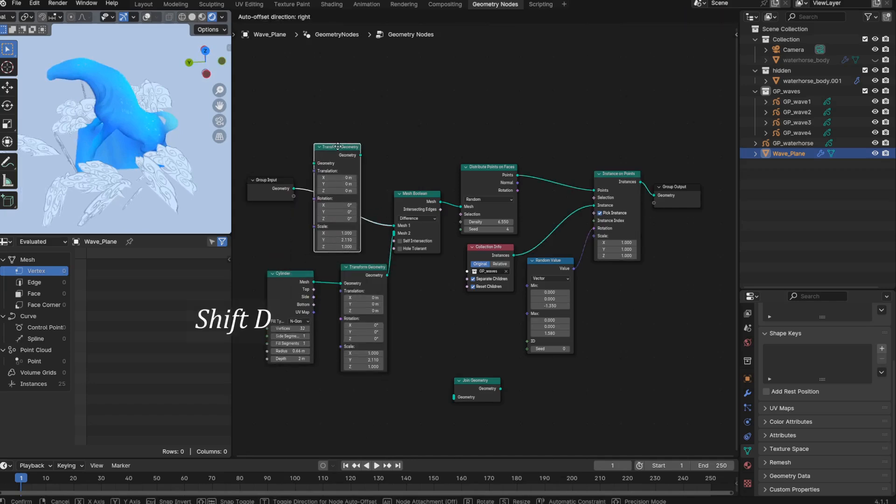
click(347, 149)
scroll(121, 194, down, 1)
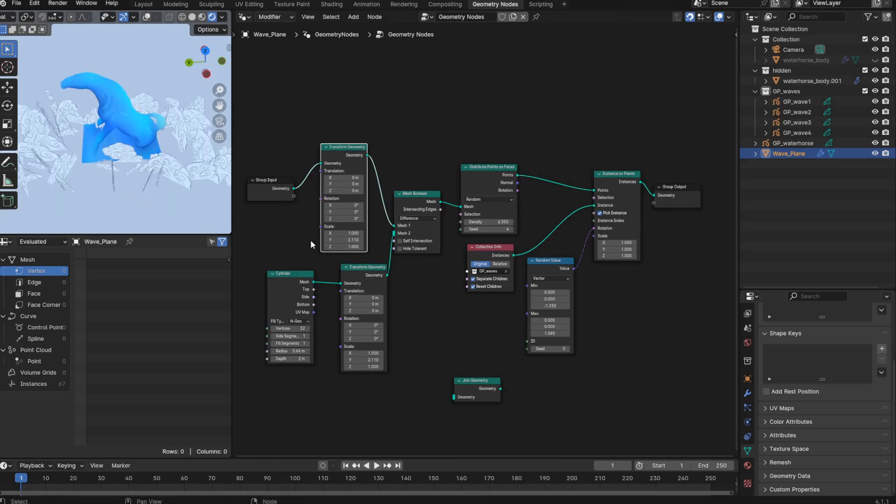
- Set Scale Y of the Transform Geometry node after Group Input to 1.130
key(BackSpace)
mouse_move(344, 233)
shift+mouse_down()
mouse_move(356, 233)
mouse_move(338, 239)
mouse_move(359, 239)
shift+mouse_up()
key(ctrl+z)
middle_drag(77, 160, 229, 116)
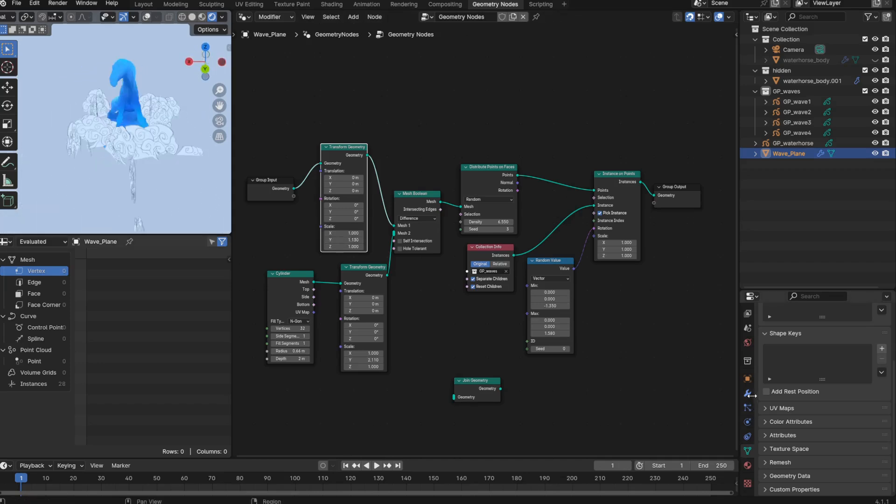
- Disable the Geometry Nodes modifier's viewport display and show the viewport overlays
click(747, 393)
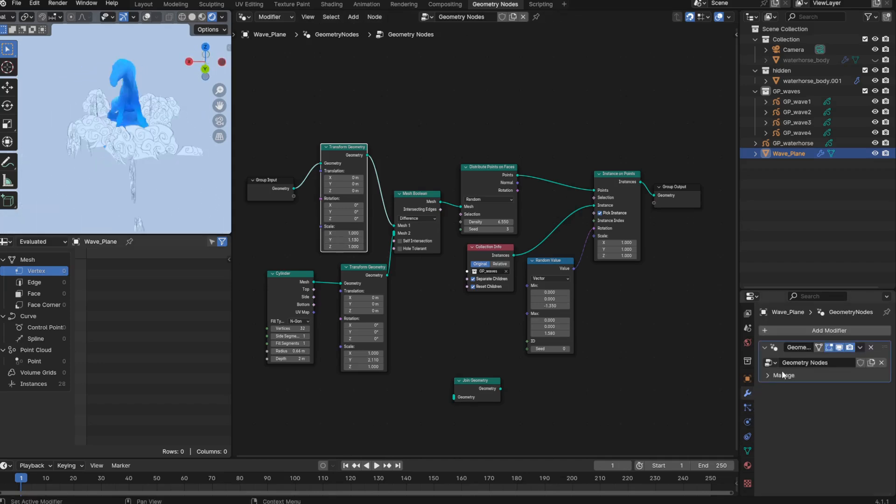
click(840, 348)
middle_drag(169, 190, 147, 204)
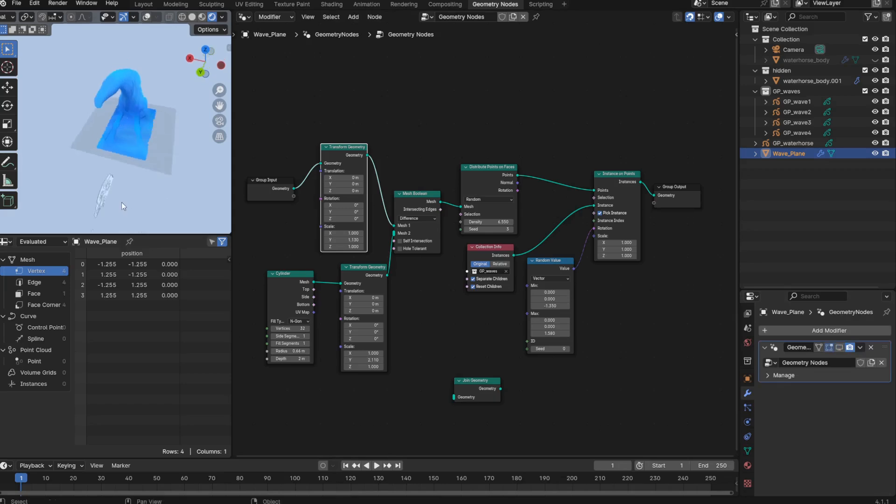
key(alt+shift+z)
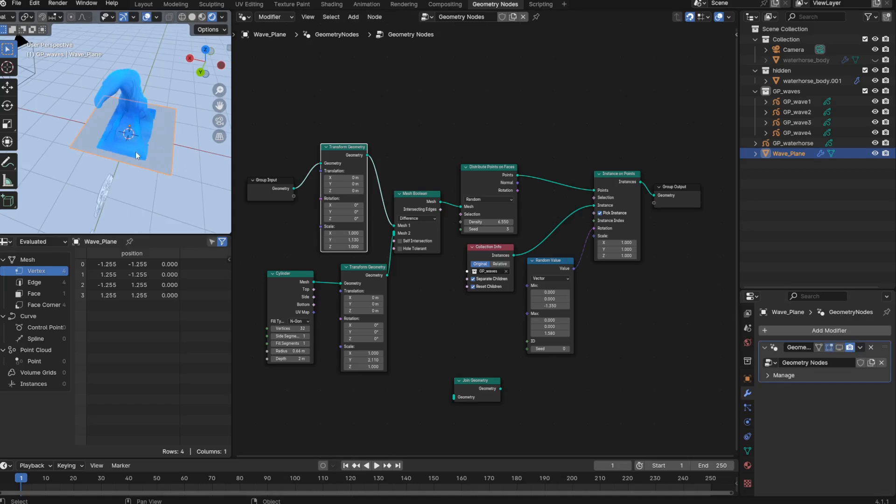
- Subdivide the whole Wave_Plane mesh twice in Edit Mode
key(ctrl+Tab)
click(168, 180)
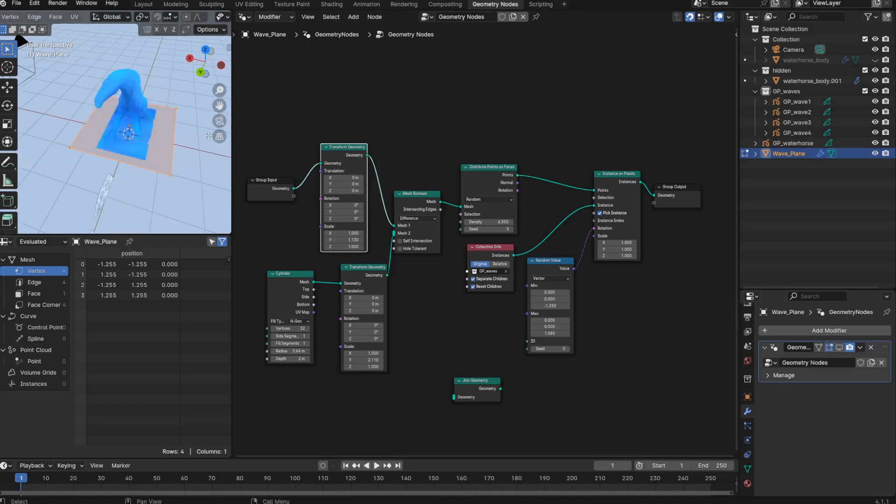
middle_drag(208, 135, 181, 186)
right_click(181, 185)
click(181, 186)
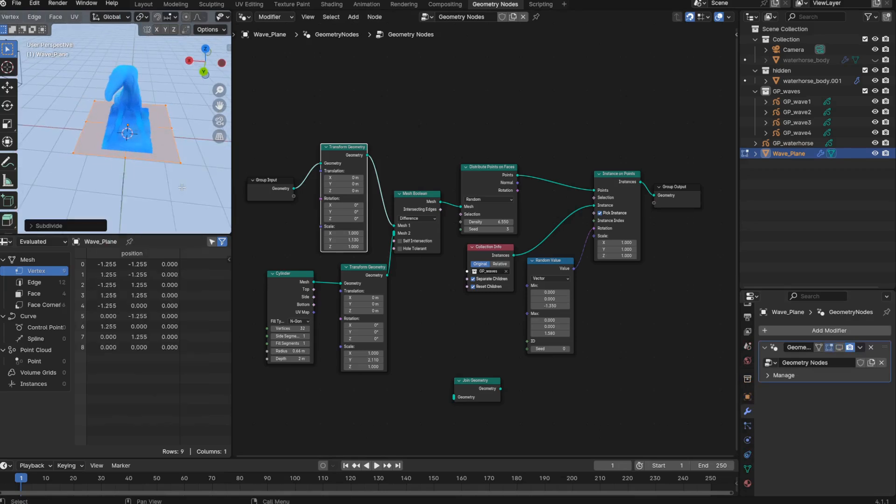
right_click(182, 187)
click(182, 187)
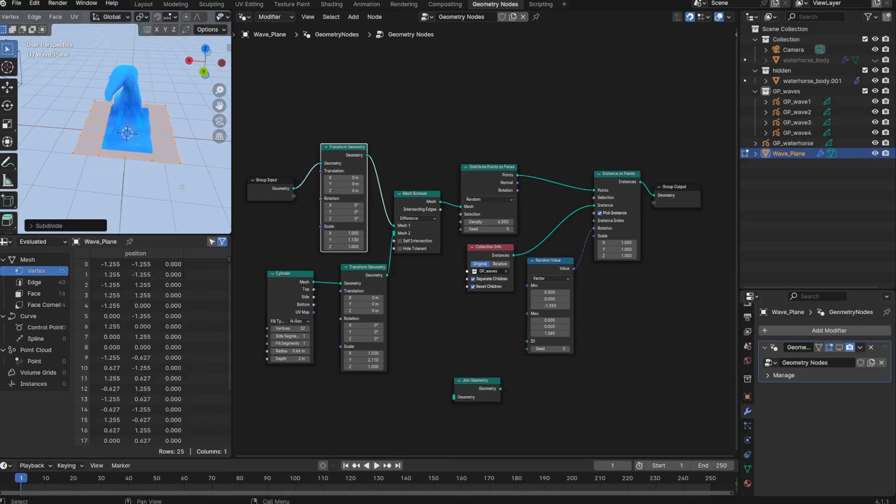
- Scale the plane's corner vertices inward by a factor of about 0.76, and return to Object Mode
middle_drag(182, 186, 196, 201)
key(s)
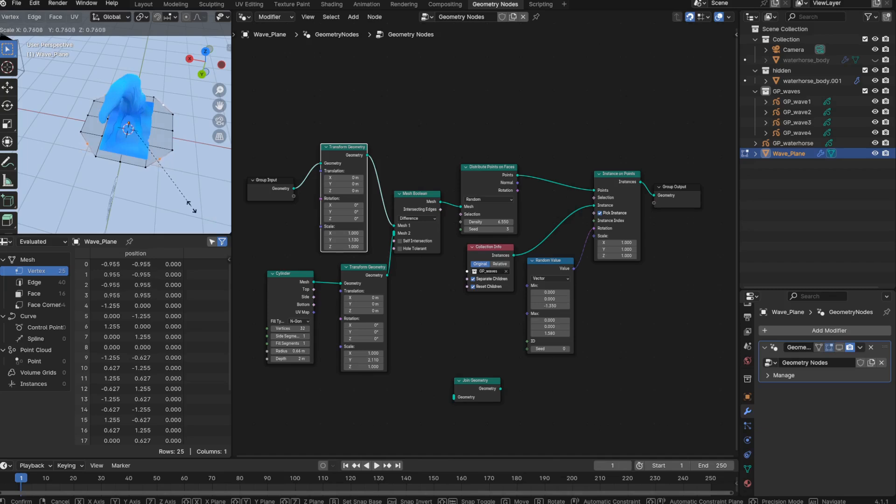
click(193, 208)
key(ctrl+Tab)
click(164, 206)
middle_drag(165, 205, 196, 205)
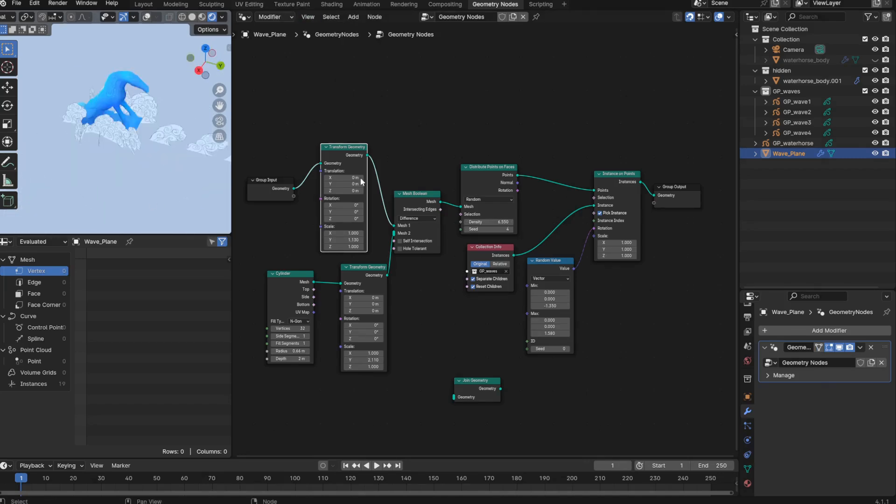
- Tidy the node layout by aligning Group Input, Cylinder and both Transform Geometry nodes to the side of Mesh Boolean
middle_drag(336, 211, 350, 205)
drag(283, 170, 301, 144)
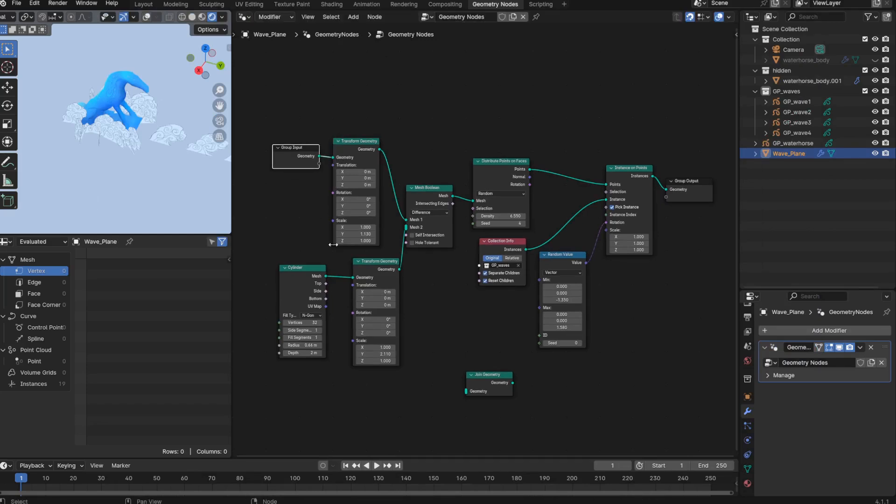
drag(313, 269, 327, 270)
drag(268, 358, 358, 255)
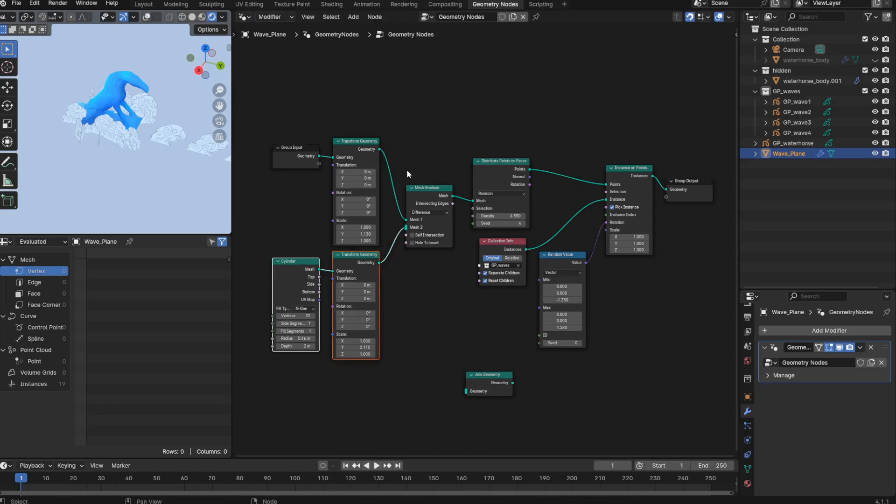
mouse_move(420, 189)
mouse_down()
mouse_move(392, 190)
mouse_move(422, 187)
mouse_up()
- Frame the Group Input, Cylinder, Transform Geometry and Mesh Boolean nodes together, and label the frame "Plane geometry"
drag(460, 79, 241, 368)
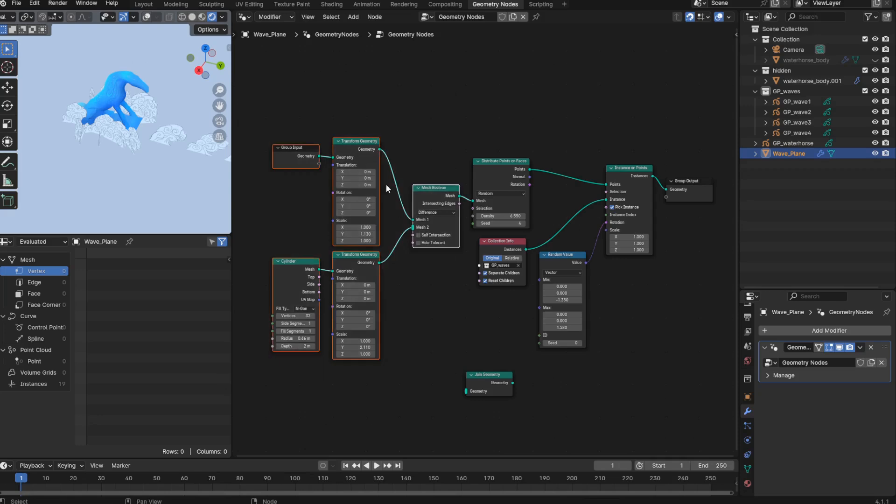
key(ctrl+j)
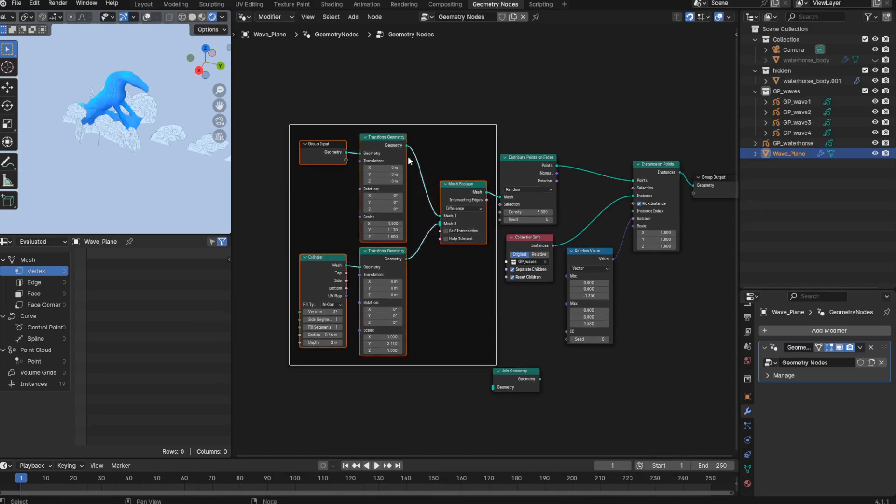
click(394, 124)
key(F2)
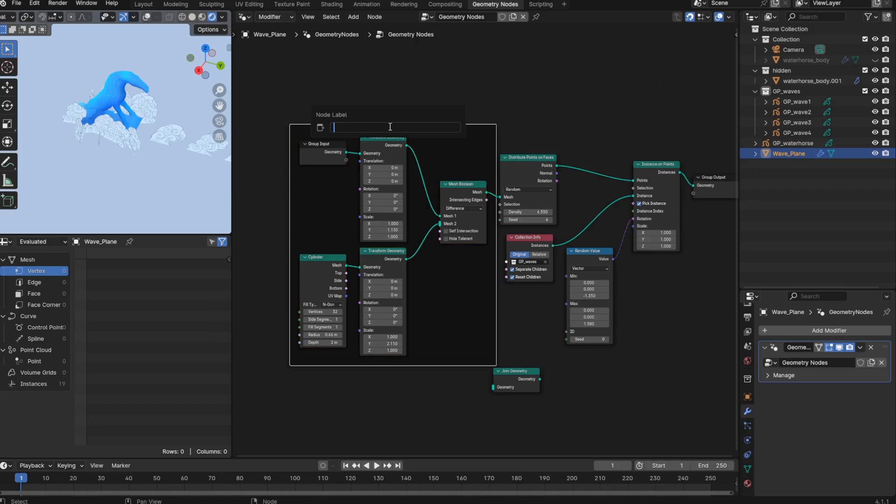
text(Plane geometry)
key(Return)
- Enable a custom color for the Plane geometry frame and make it purple
key(n)
click(734, 65)
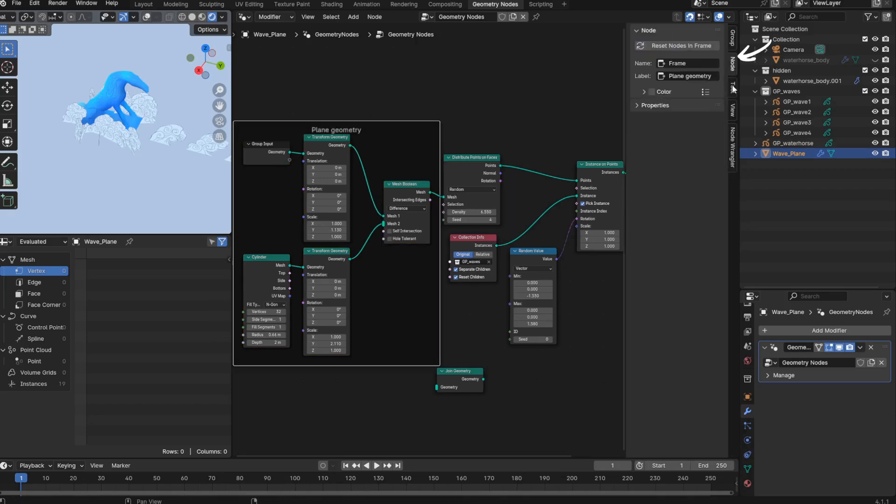
click(652, 92)
click(644, 92)
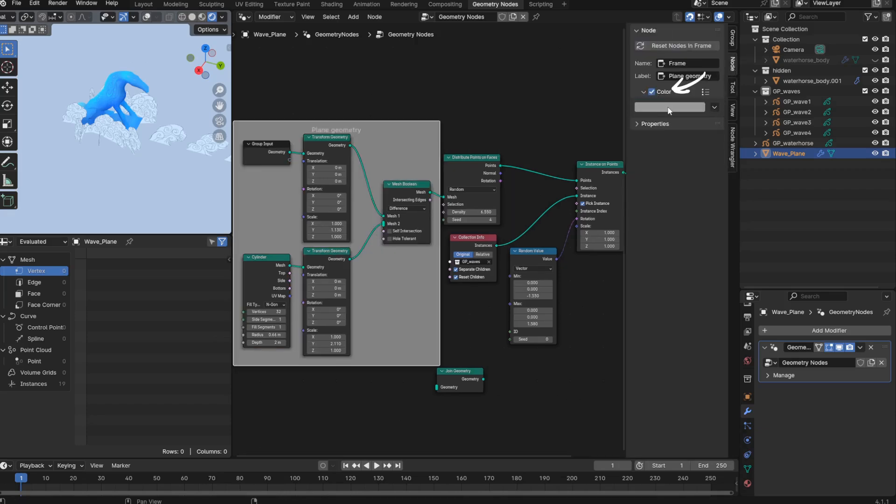
click(670, 108)
click(704, 171)
drag(704, 171, 707, 167)
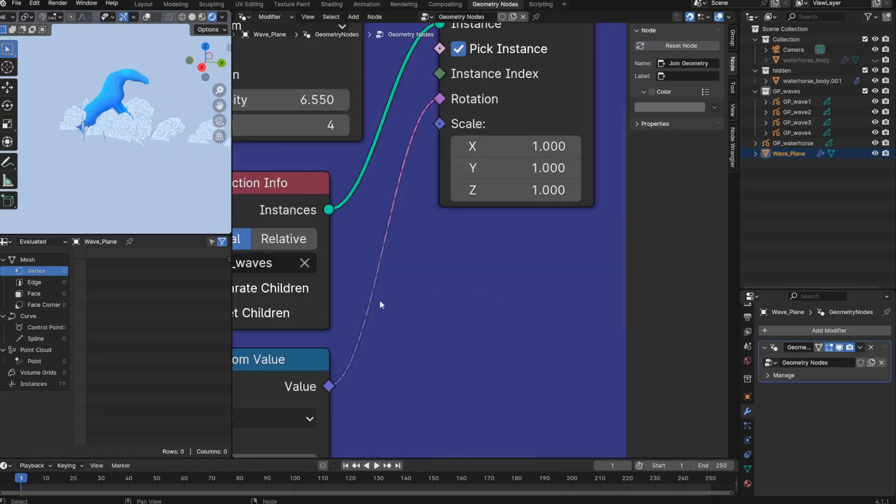
- Move the Instance on Points, Group Output and Join Geometry nodes farther from Distribute Points on Faces, widening the Instances frame
middle_drag(372, 304, 398, 339)
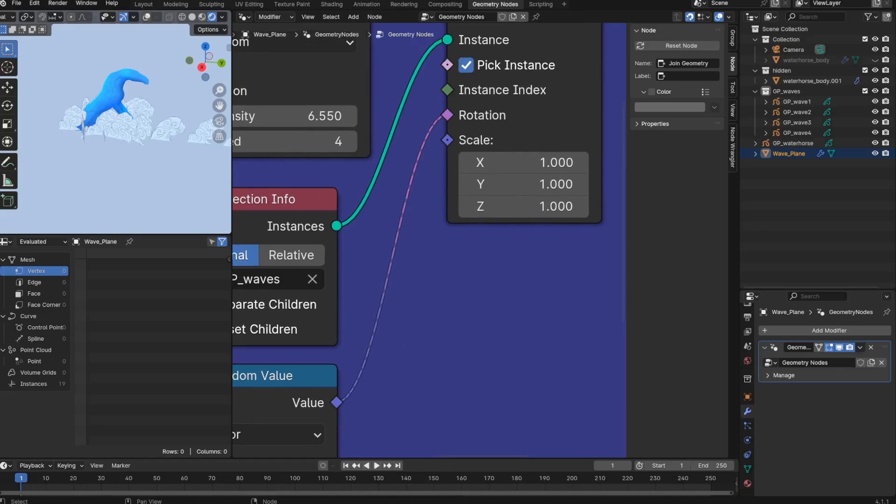
scroll(450, 130, down, 3)
scroll(451, 130, up, 3)
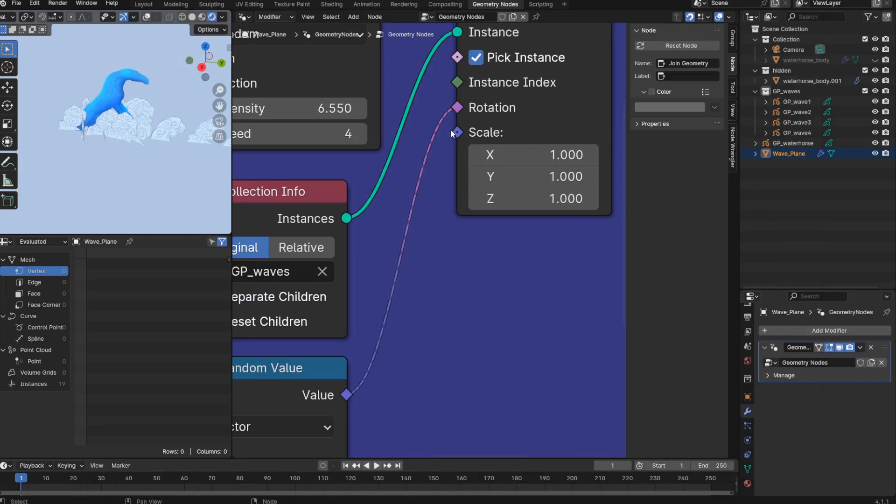
scroll(443, 277, down, 5)
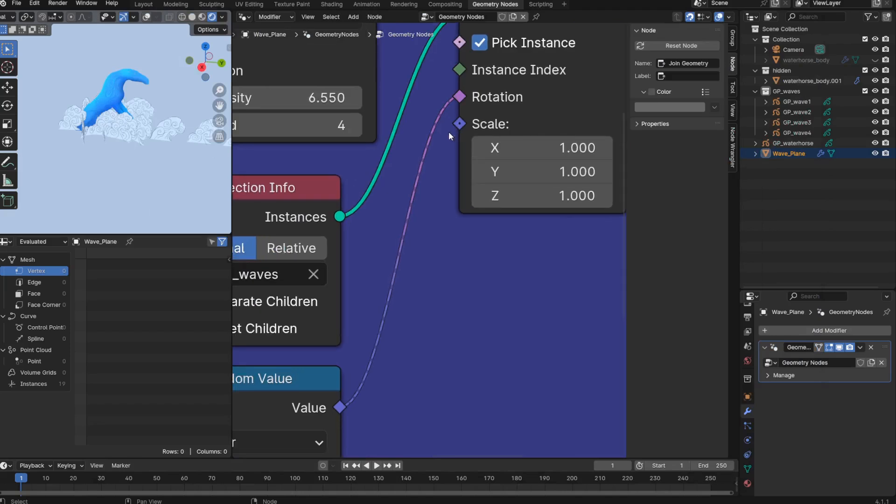
middle_drag(442, 297, 535, 308)
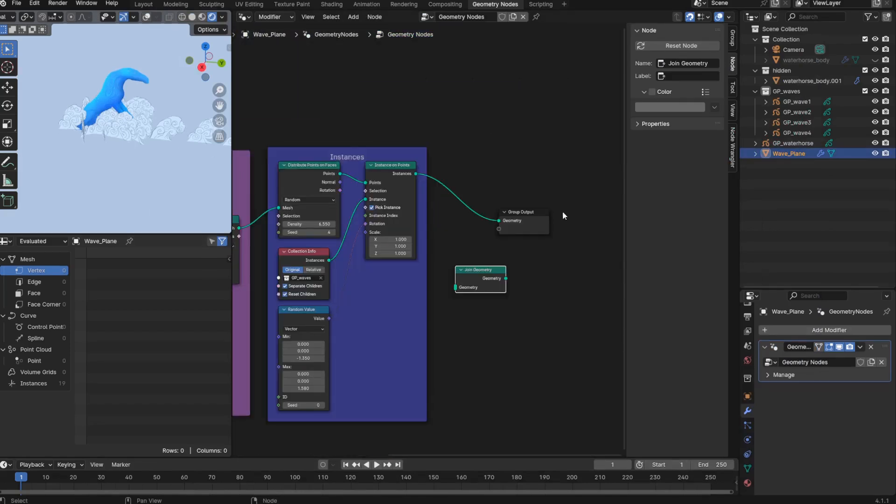
click(394, 164)
drag(564, 155, 380, 277)
mouse_move(388, 164)
mouse_down()
mouse_move(436, 160)
mouse_move(384, 161)
mouse_up()
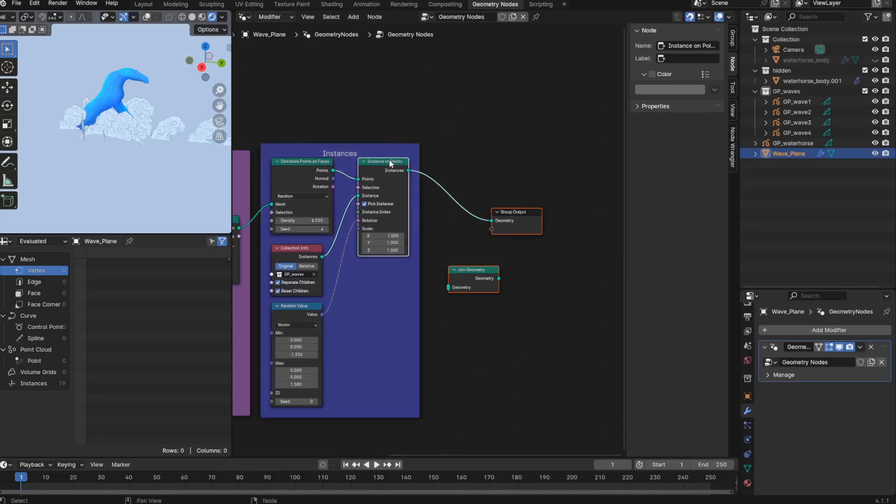
drag(387, 162, 490, 162)
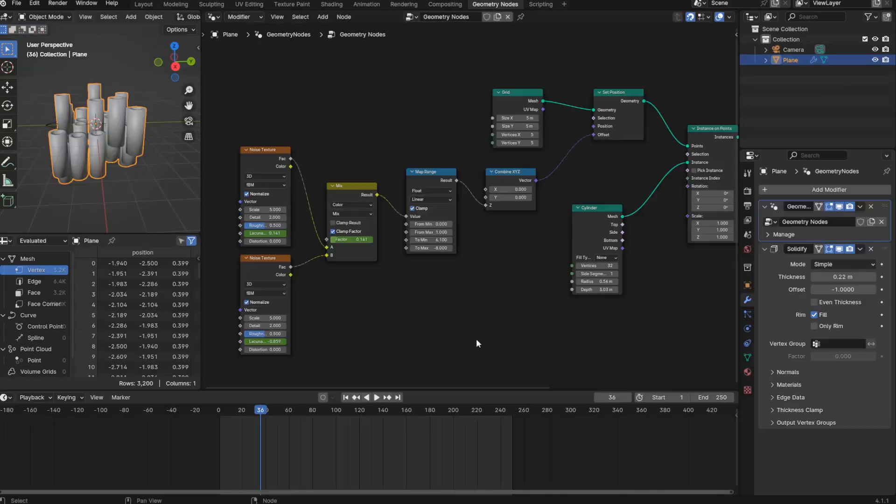
- Copy the two Noise Texture, Mix and Map Range nodes from the other file's Plane node tree into Wave_Plane's Instances frame
drag(461, 141, 234, 317)
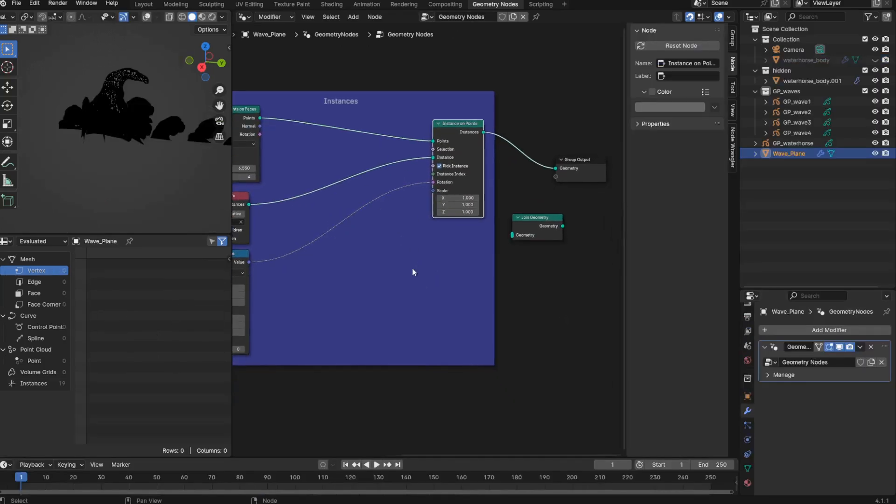
key(ctrl+v)
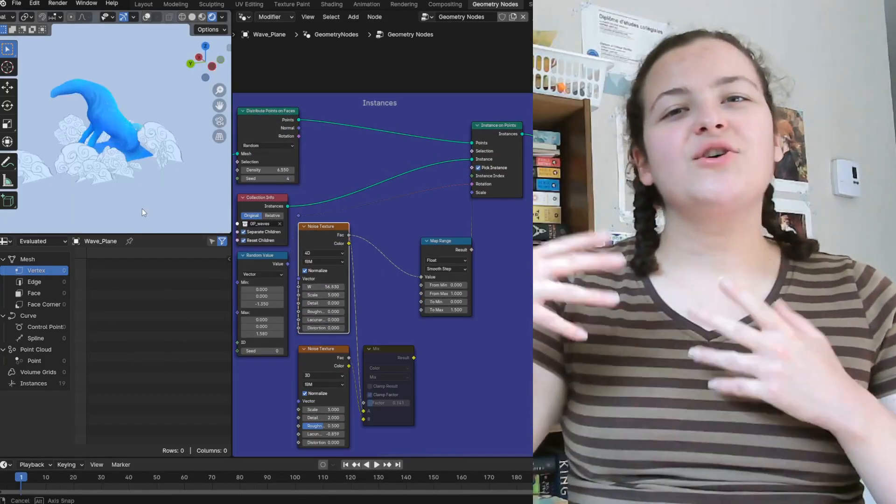
- Try changing the 4D Noise Texture's W to 61.940 to vary the waves
middle_drag(142, 209, 139, 206)
mouse_move(323, 287)
mouse_down()
mouse_move(369, 287)
mouse_move(330, 290)
mouse_up()
middle_drag(359, 317, 396, 303)
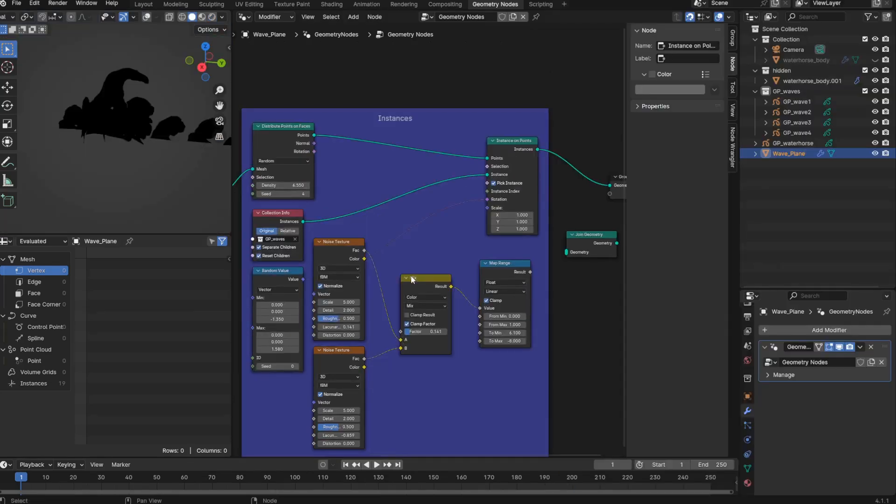
drag(418, 268, 387, 258)
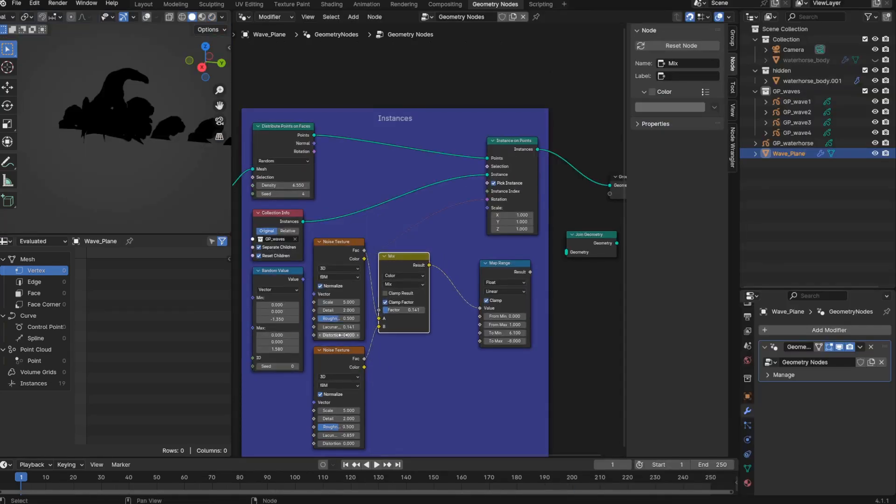
- Move the Map Range node next to the Mix node inside the Instances frame
middle_drag(344, 335, 350, 312)
drag(508, 249, 462, 240)
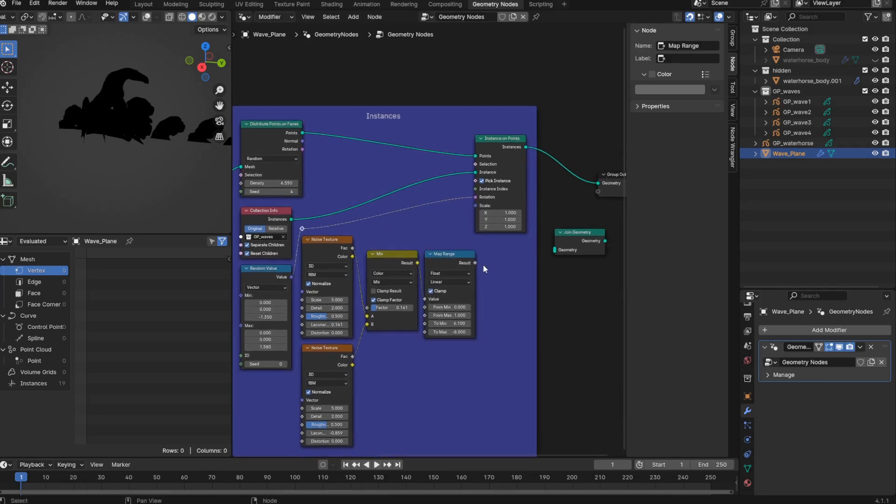
- Link Map Range's Result to Instance on Points' Scale and the upper Noise Texture's Fac to Map Range's Value, moving the Mix node aside
drag(474, 263, 468, 211)
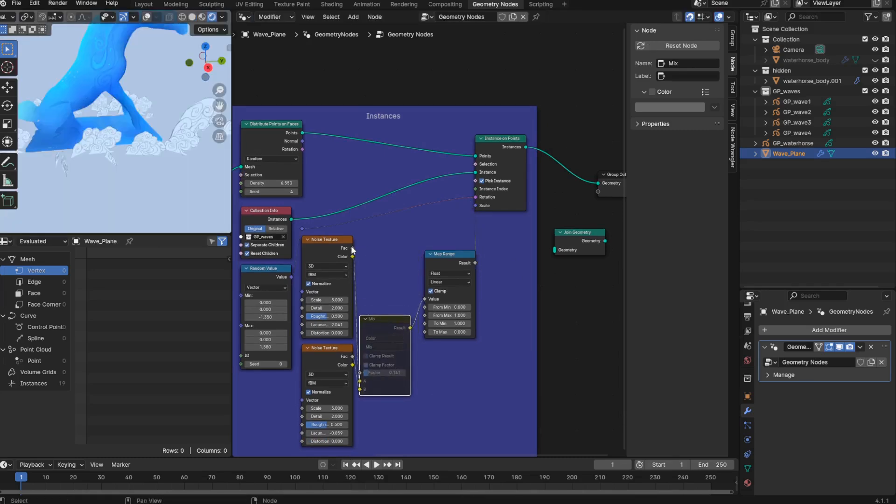
drag(352, 248, 425, 298)
drag(390, 328, 404, 350)
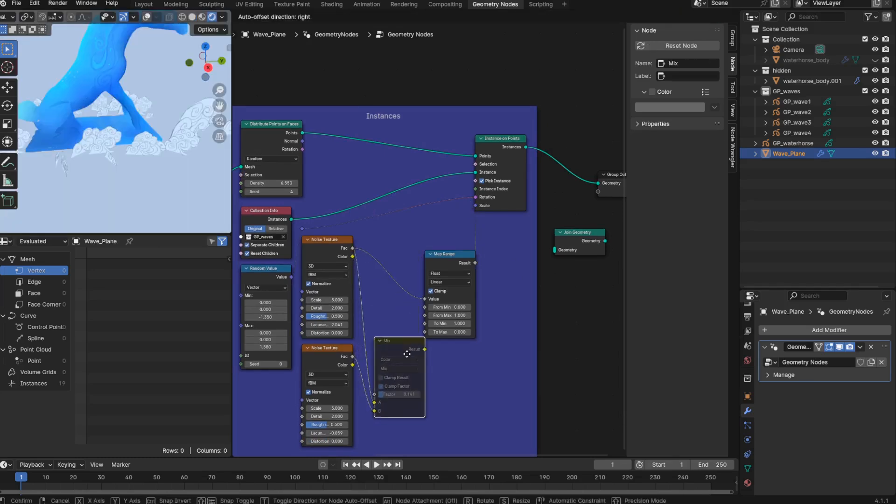
- Switch the upper Noise Texture to 4D and try different Lacunarity values
click(331, 265)
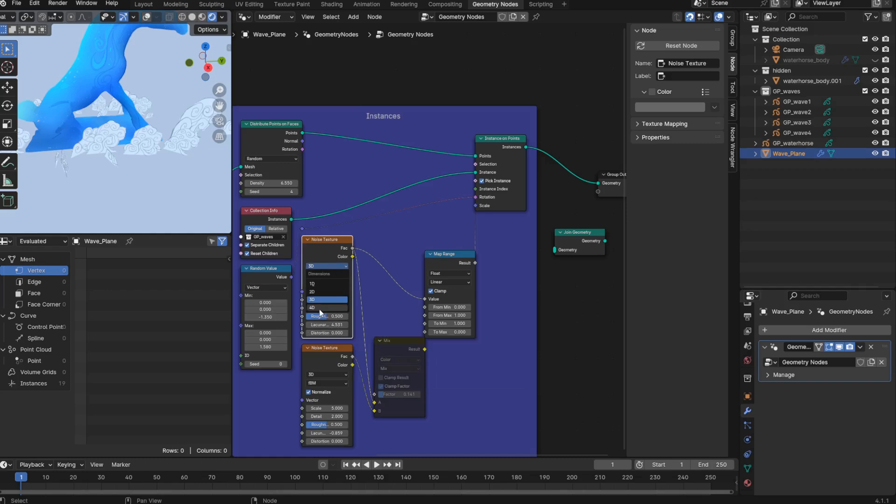
click(320, 308)
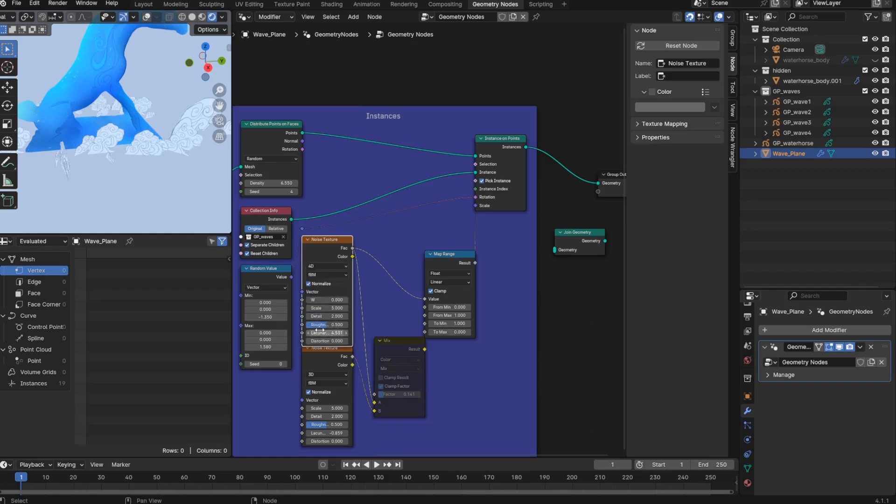
drag(322, 333, 344, 332)
double_click(318, 333)
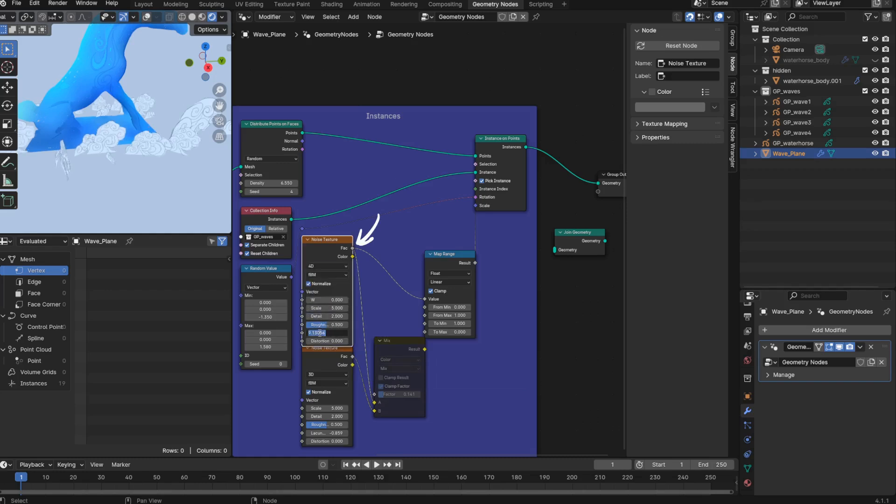
text(1)
key(Return)
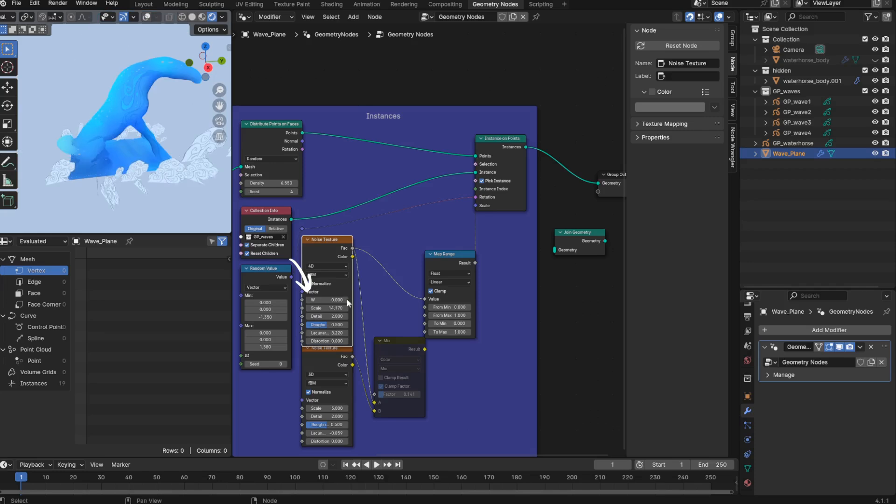
- Set the upper Noise Texture's Scale to 5, its Detail, Roughness and Lacunarity to 0, and its W to 67.380
mouse_move(326, 299)
mouse_down()
mouse_move(347, 300)
mouse_move(326, 299)
mouse_move(339, 300)
mouse_up()
key(BackSpace)
double_click(329, 307)
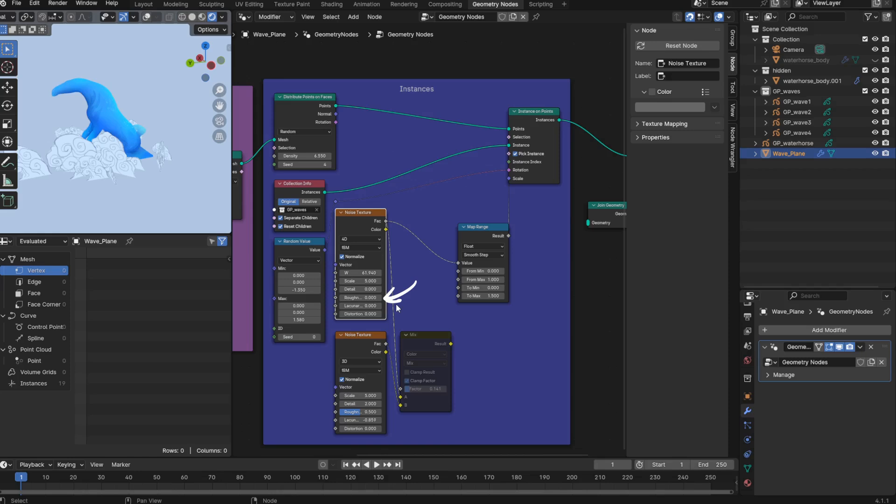
middle_drag(396, 308, 399, 306)
mouse_move(364, 271)
shift+mouse_down()
mouse_move(455, 271)
mouse_move(373, 285)
shift+mouse_up()
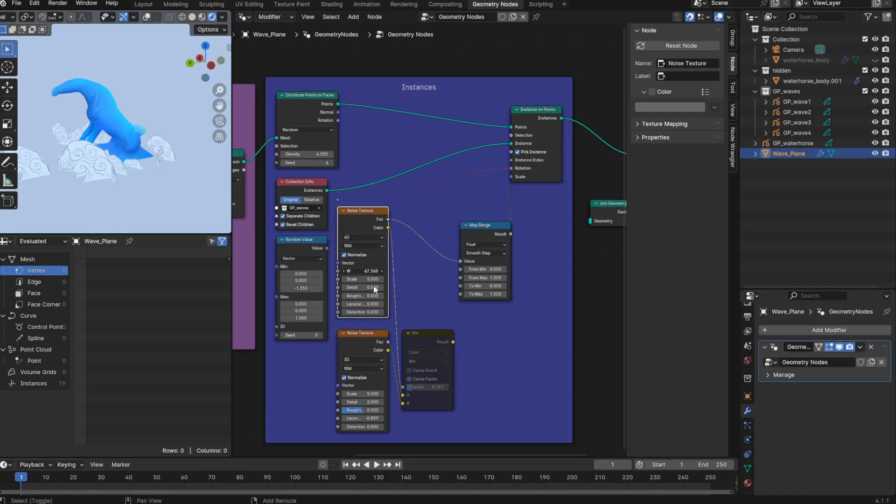
- Replace the lower Noise Texture with a duplicate of the upper 4D Noise Texture placed below it
click(360, 333)
key(Delete)
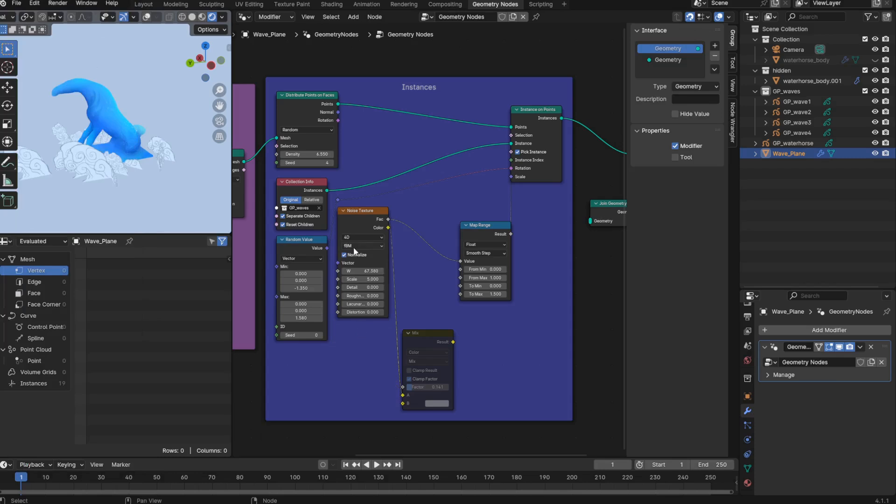
click(359, 213)
key(shift+d)
click(364, 325)
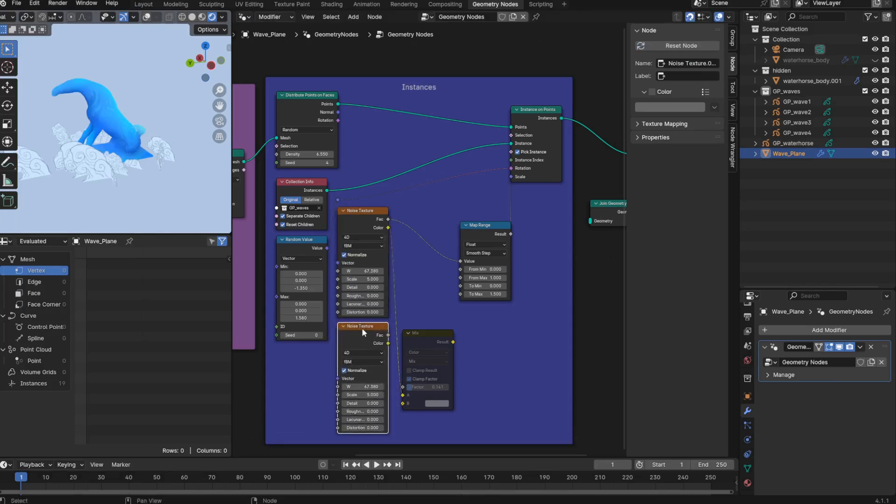
- Place the Mix node back before Map Range, linking its Result to Map Range's Value and the lower Noise Texture's Fac to B
drag(421, 334, 433, 232)
mouse_move(452, 241)
mouse_down()
mouse_move(462, 269)
mouse_move(458, 258)
mouse_up()
drag(388, 335, 401, 304)
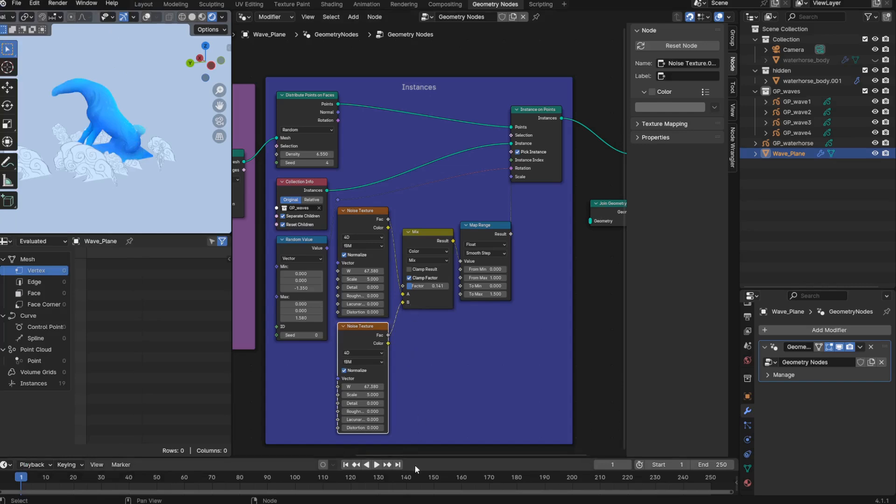
- Enlarge the timeline area and set the upper Noise Texture's W to 0 for a keyframe on frame 1
drag(424, 456, 432, 414)
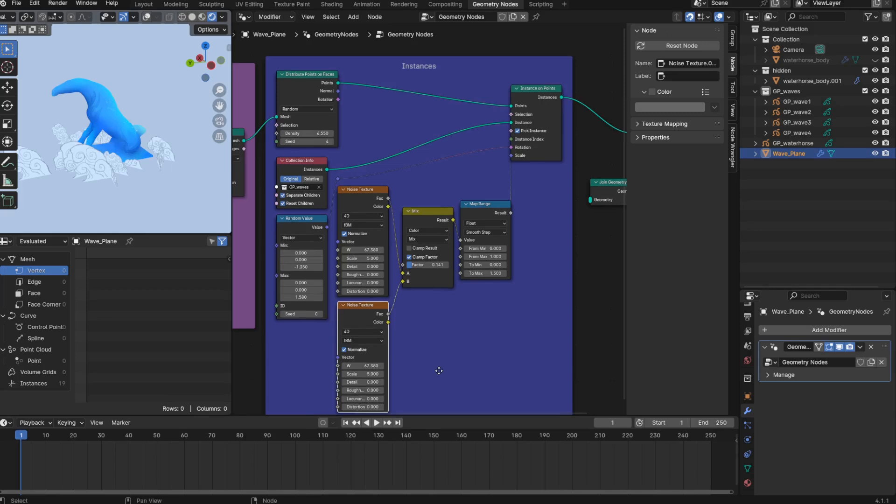
middle_drag(439, 371, 442, 323)
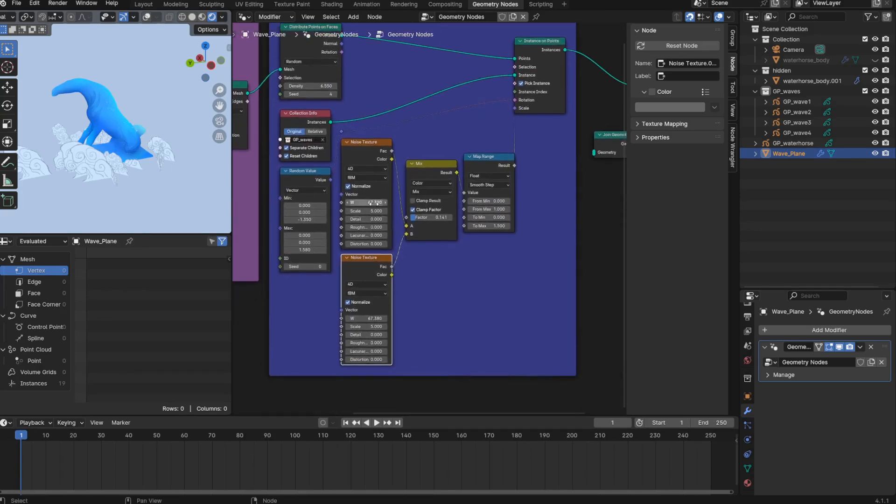
click(375, 203)
text(0)
key(Return)
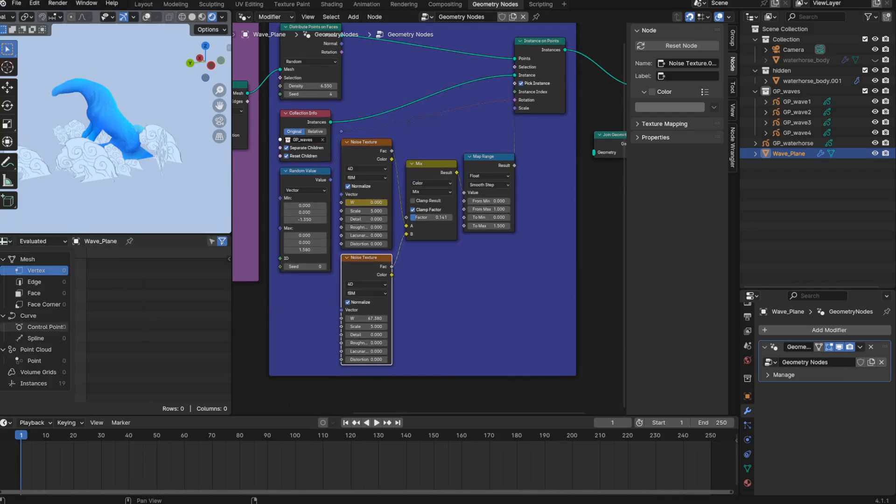
- Set the Mix node's Factor to 0 and keyframe it on frame 1
double_click(428, 218)
text(0)
key(Return)
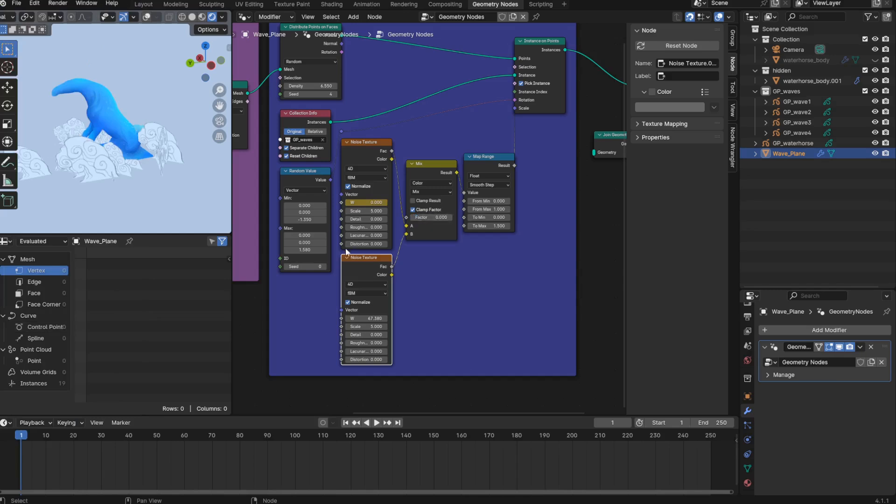
key(i)
- Go to frame 250 and keyframe the Mix node's Factor at 1
click(711, 435)
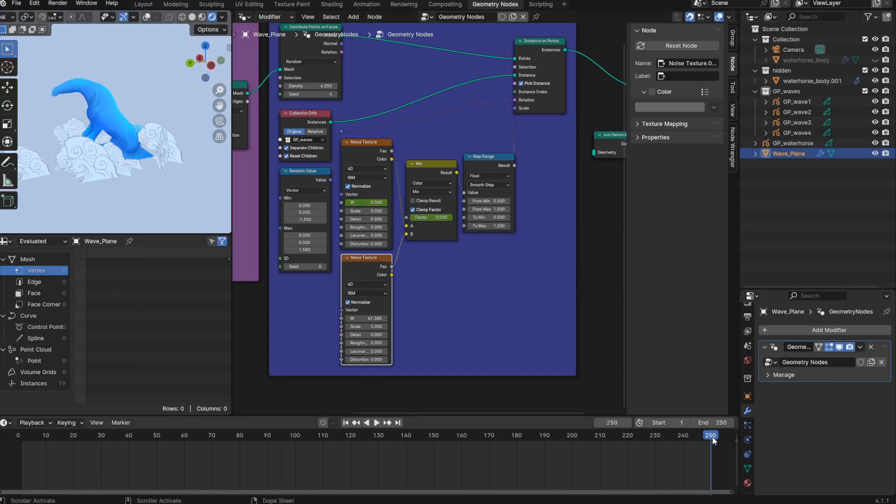
middle_drag(442, 210, 438, 222)
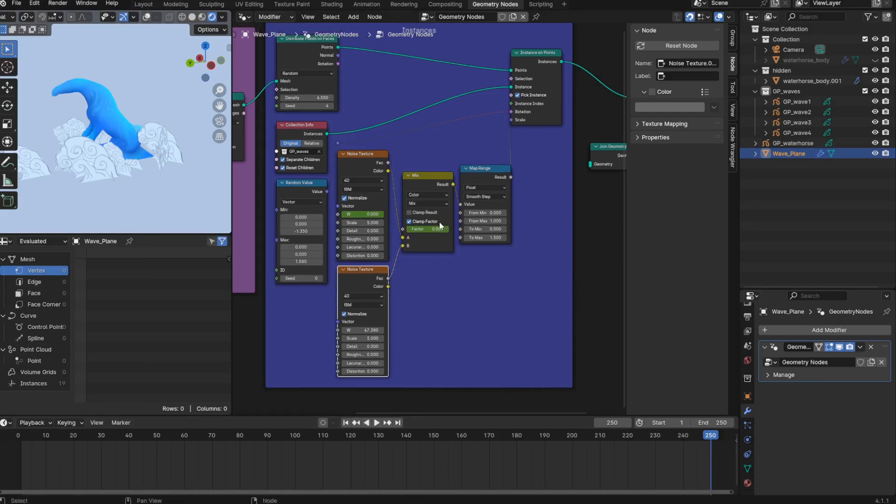
double_click(433, 229)
text(1)
key(Return)
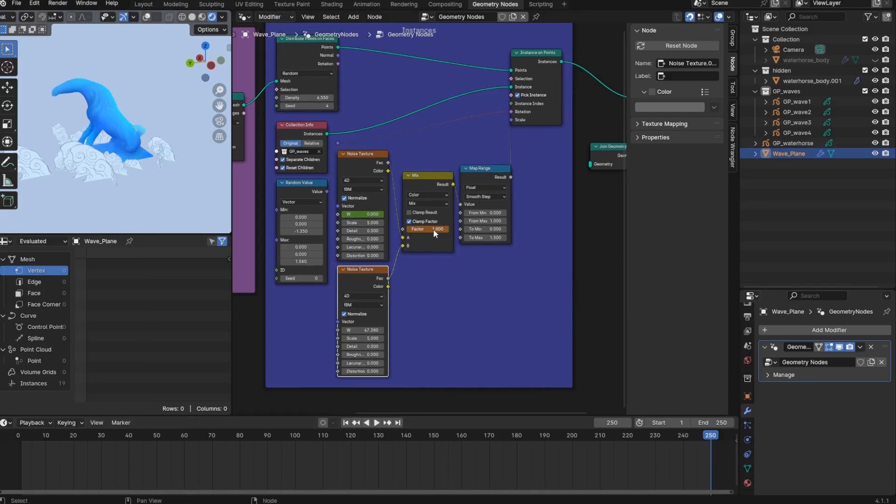
- Set the upper Noise Texture's W to 2 and keyframe it on frame 250
double_click(368, 214)
text(2)
key(Return)
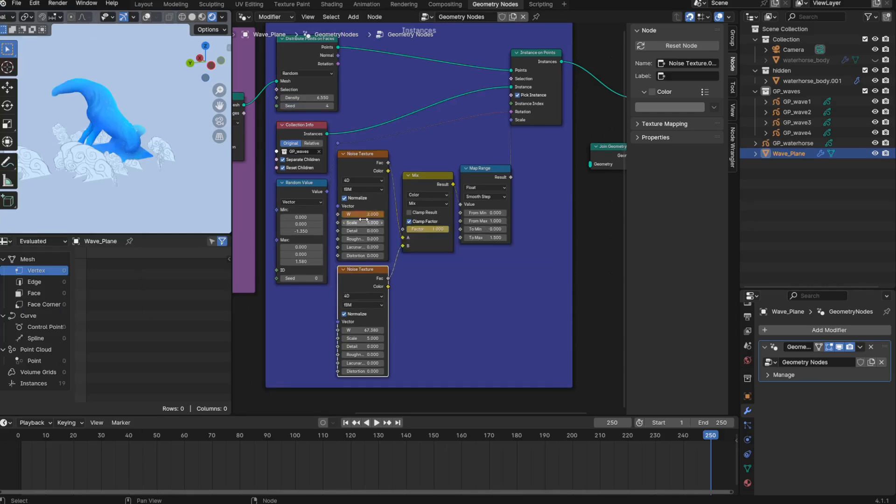
key(i)
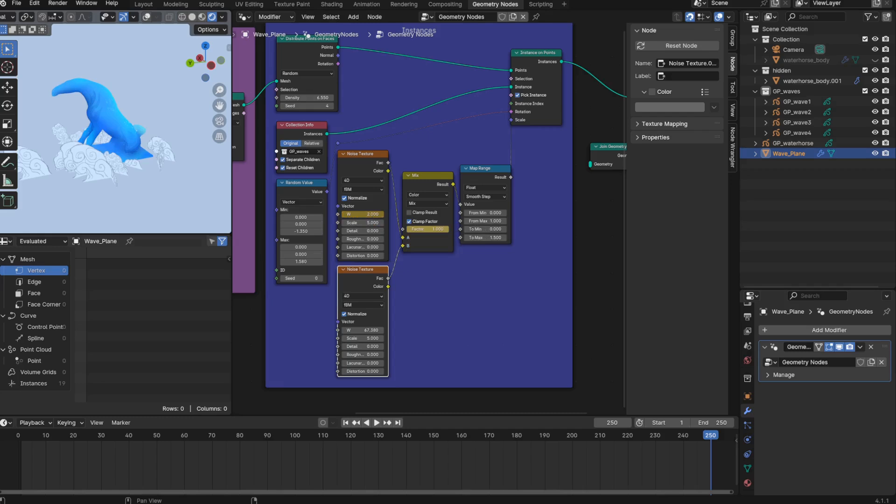
- Set the lower Noise Texture's W to 0 and keyframe it on frame 250
click(364, 331)
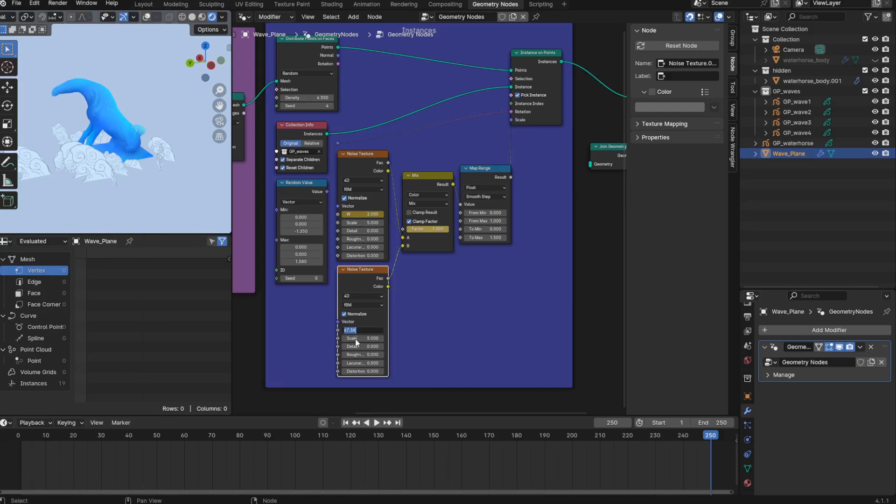
text(0)
key(Return)
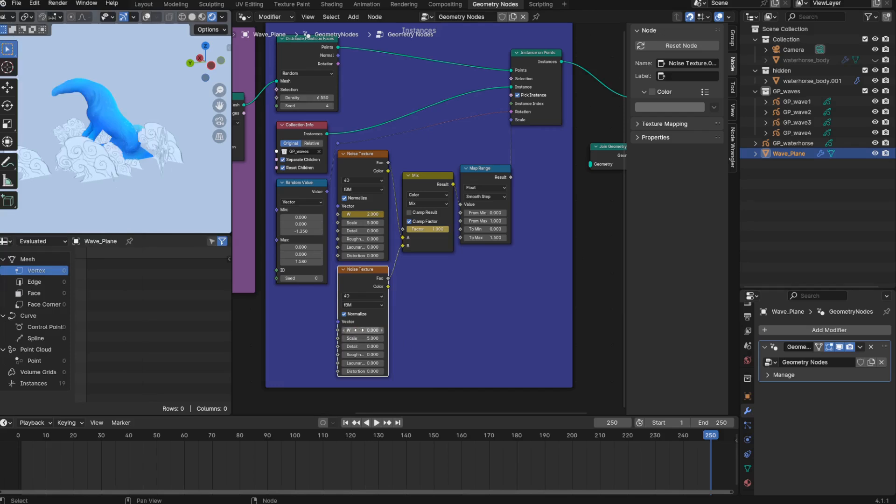
key(i)
- Set the lower Noise Texture's W to -2, keyframe it on frame 1 and play the animation
click(21, 437)
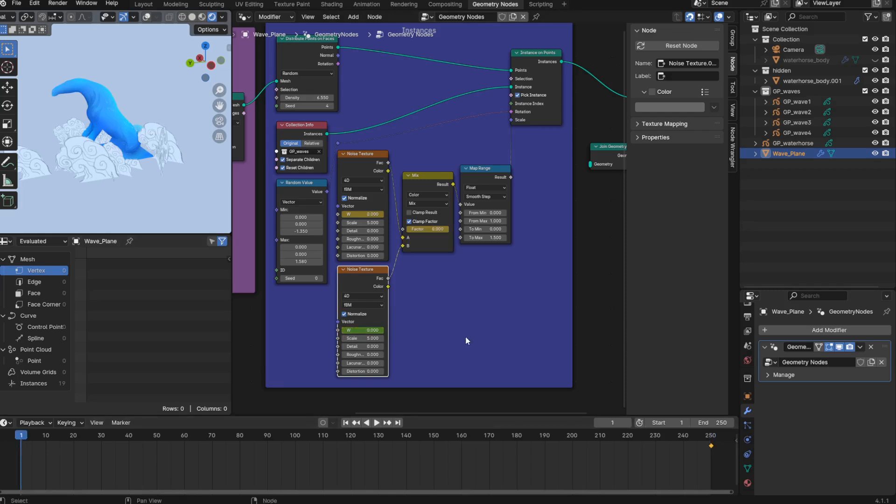
double_click(357, 330)
text(-2)
key(Return)
key(i)
key(space)
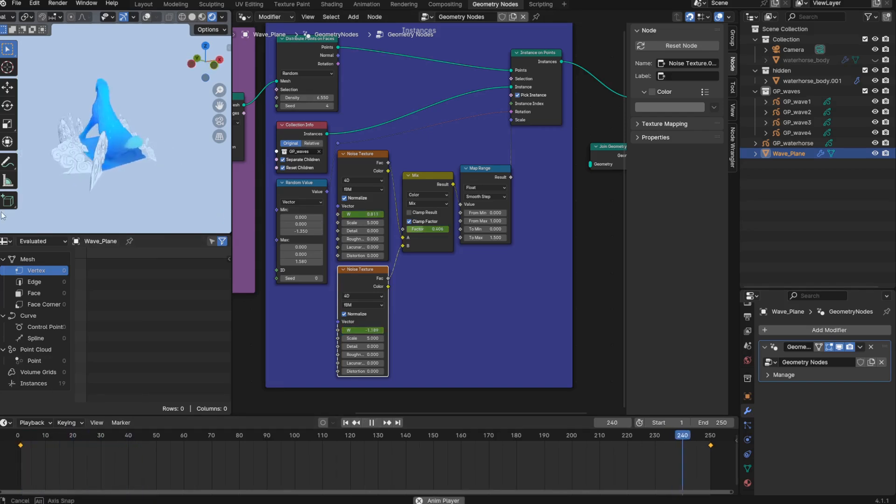
mouse_move(2, 214)
middle_down()
mouse_move(225, 212)
mouse_move(16, 208)
mouse_move(130, 199)
mouse_move(223, 203)
mouse_move(12, 202)
middle_up()
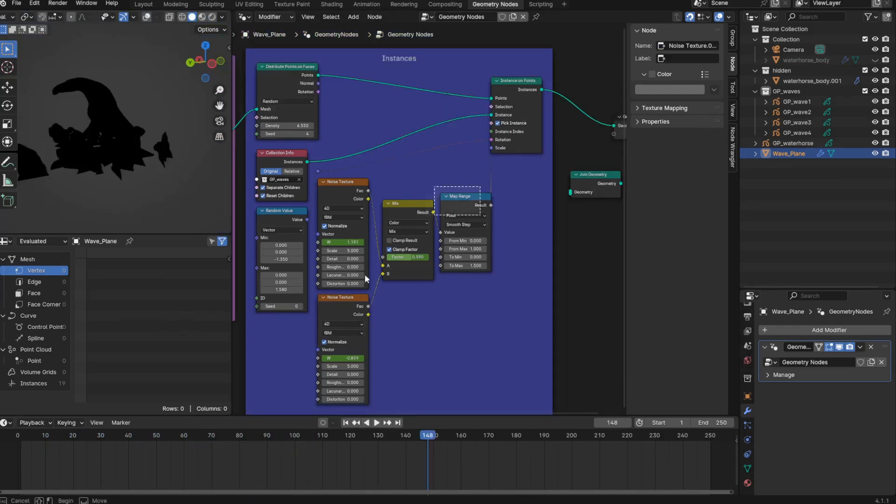
- Group the noise, Mix and Map Range nodes in a frame labelled Instance Scale animation, placed below the Instances frame
shift+click(347, 311)
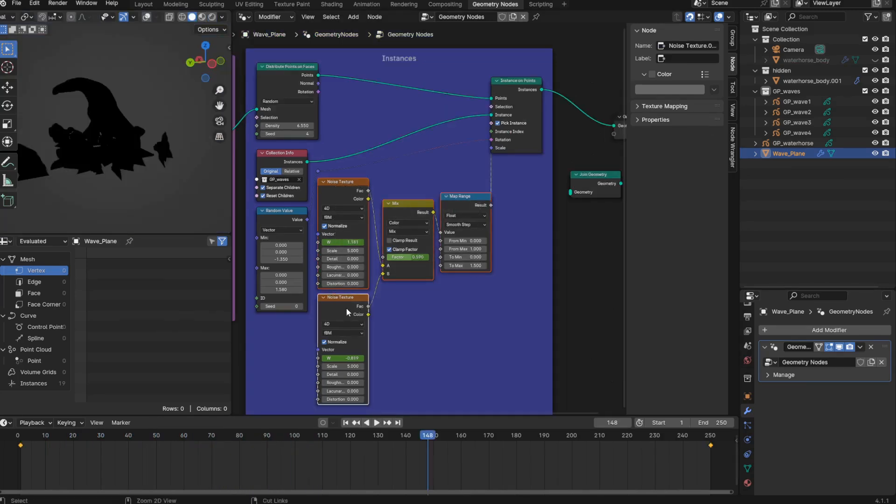
key(ctrl+j)
scroll(407, 284, down, 1)
middle_drag(500, 378, 498, 228)
drag(418, 170, 362, 321)
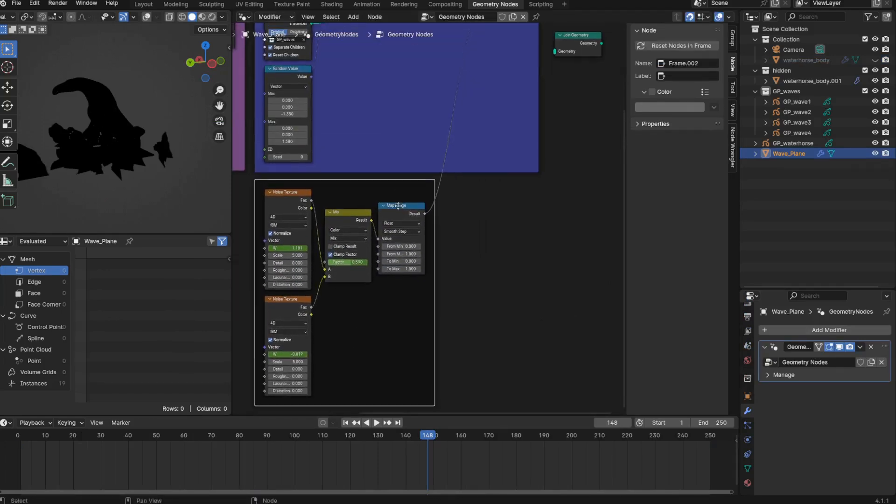
scroll(395, 204, down, 1)
middle_drag(393, 203, 372, 282)
- Show the viewport in Rendered shading and delete the Random Value node from the Instances frame
click(276, 172)
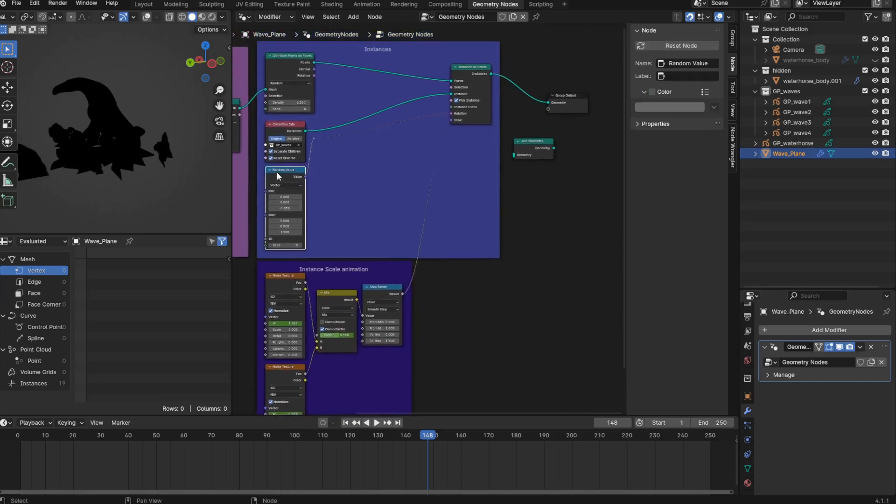
key(z)
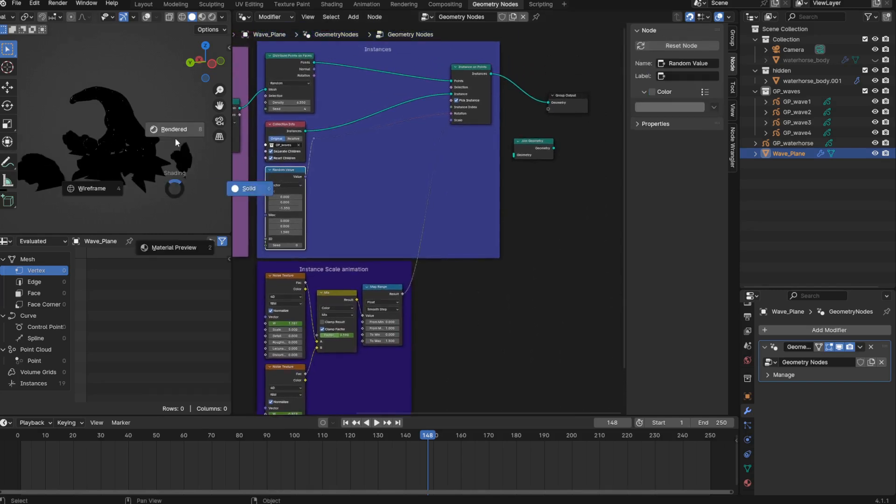
click(185, 125)
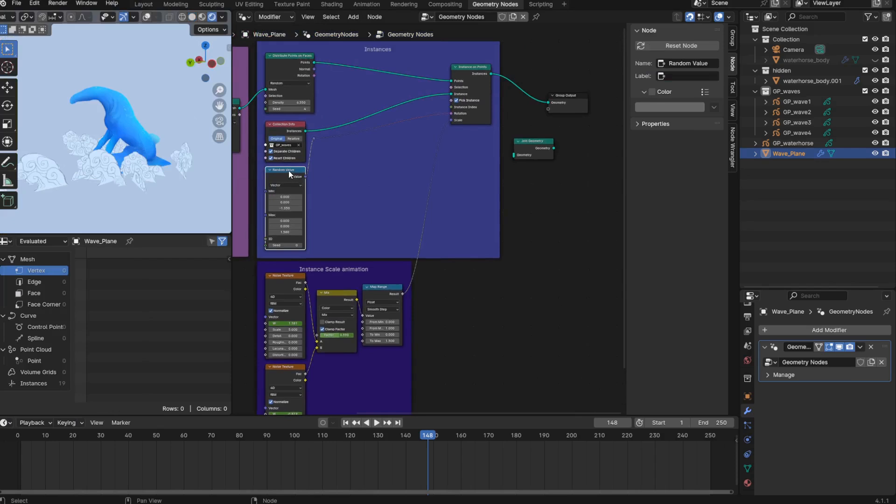
key(x)
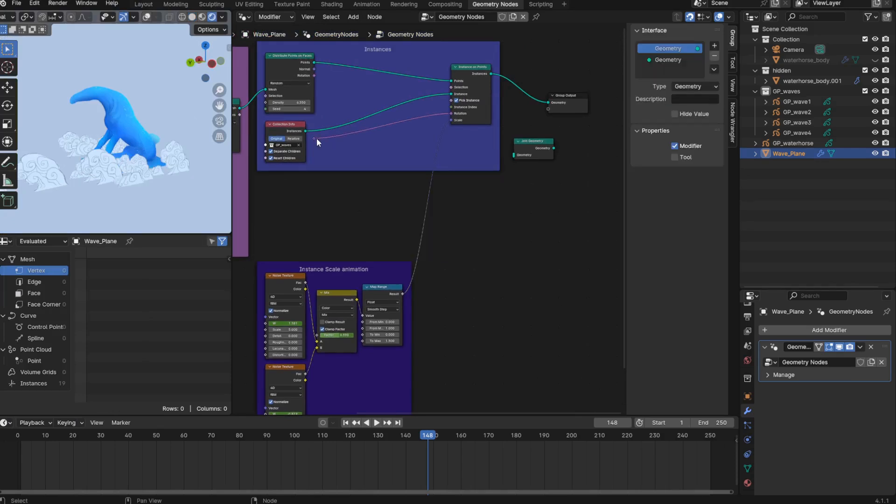
- Duplicate the Instance Scale animation frame with its nodes and label the copy Instance Rotation animation
drag(485, 351, 277, 205)
key(shift+d)
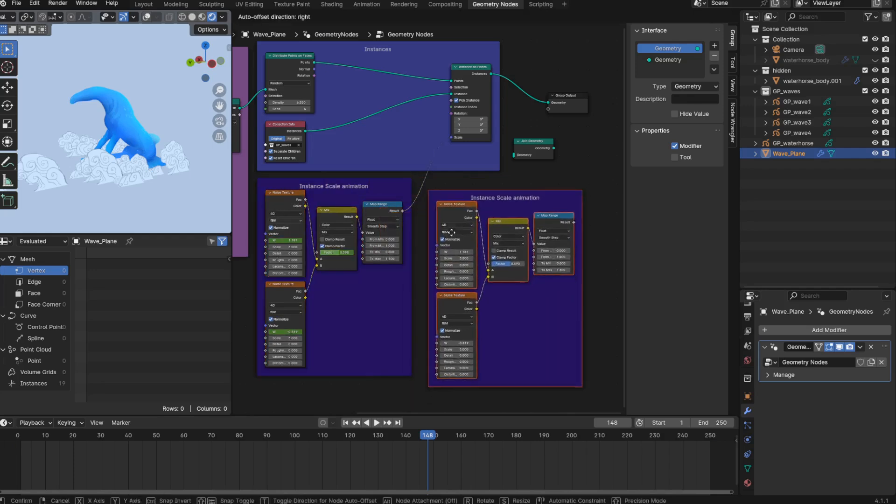
drag(451, 232, 457, 204)
click(457, 204)
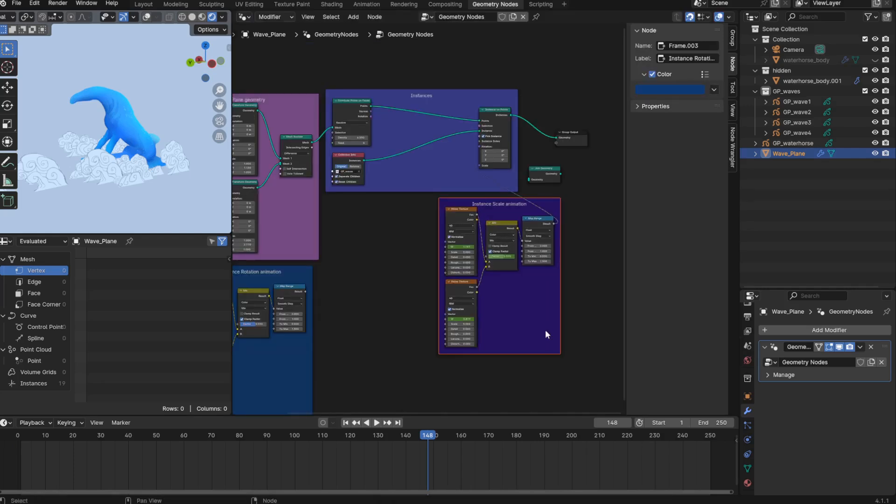
middle_drag(376, 364, 393, 316)
- Add a Combine XYZ node after the Map Range node in the Instance Rotation animation frame
key(shift+a)
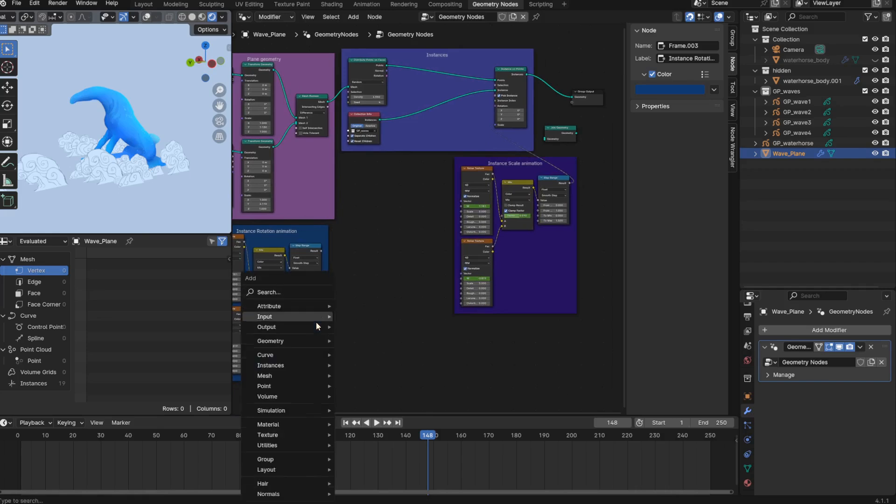
text(combine)
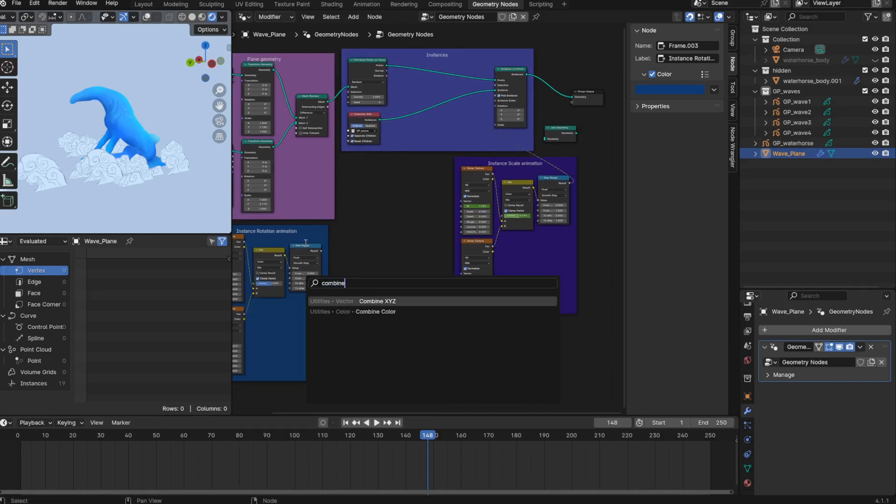
key(Return)
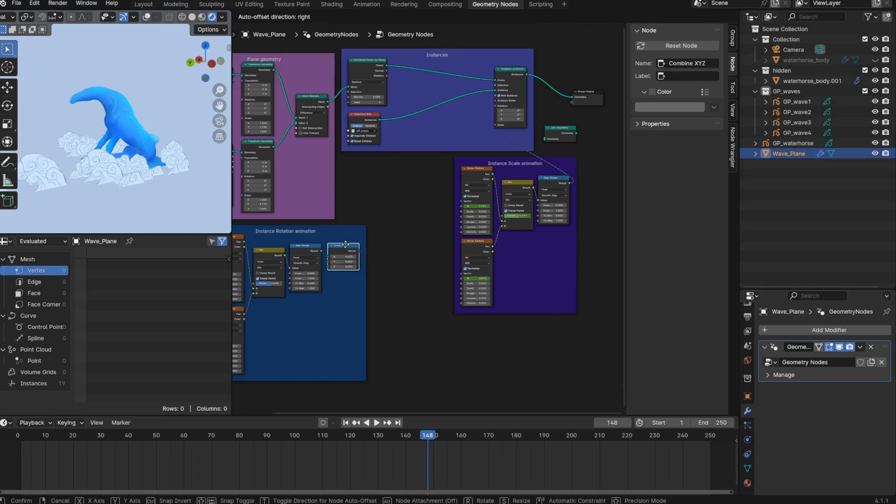
click(342, 247)
- Connect the Map Range result to Combine XYZ's Z, and its vector to Instance on Points' Rotation
scroll(318, 244, up, 3)
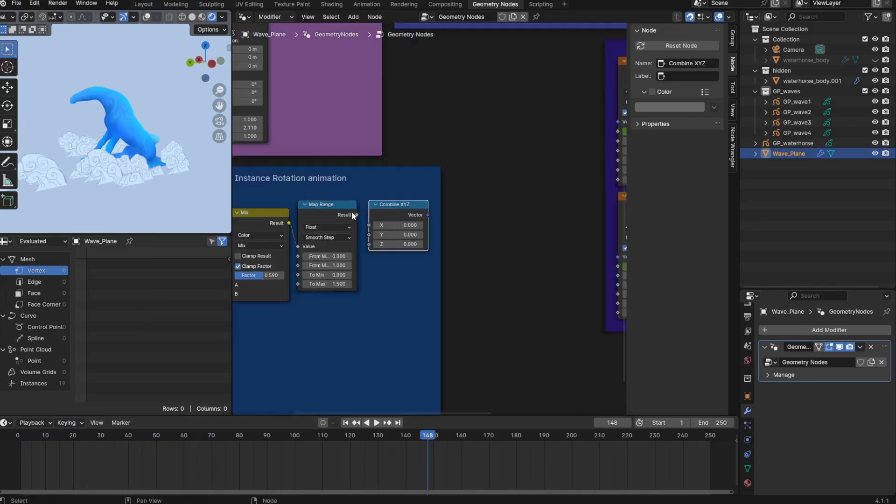
drag(356, 214, 364, 244)
middle_drag(407, 226, 354, 300)
scroll(354, 301, down, 3)
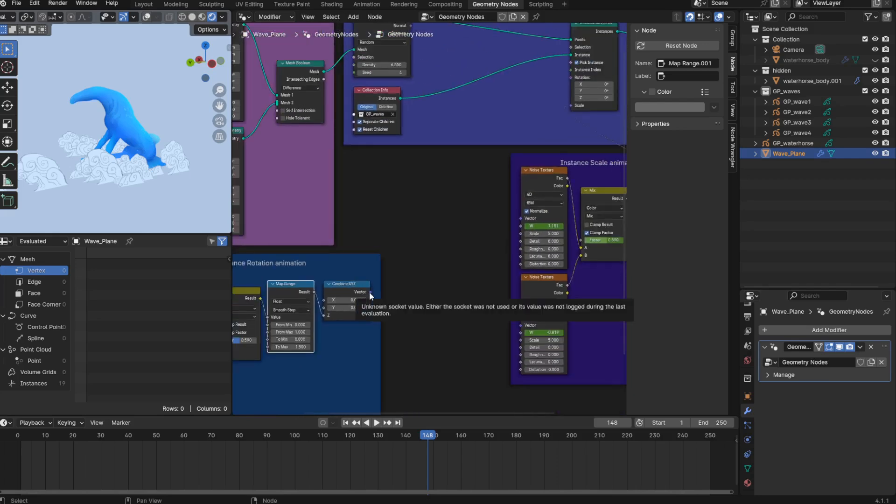
drag(370, 293, 565, 77)
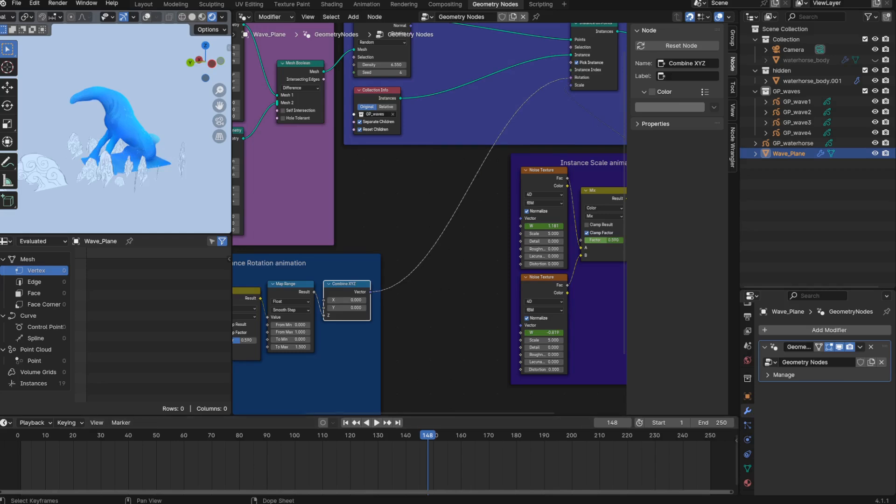
- Try different W values on the rotation frame's upper Noise Texture while checking the waves from several angles
scroll(397, 287, down, 3)
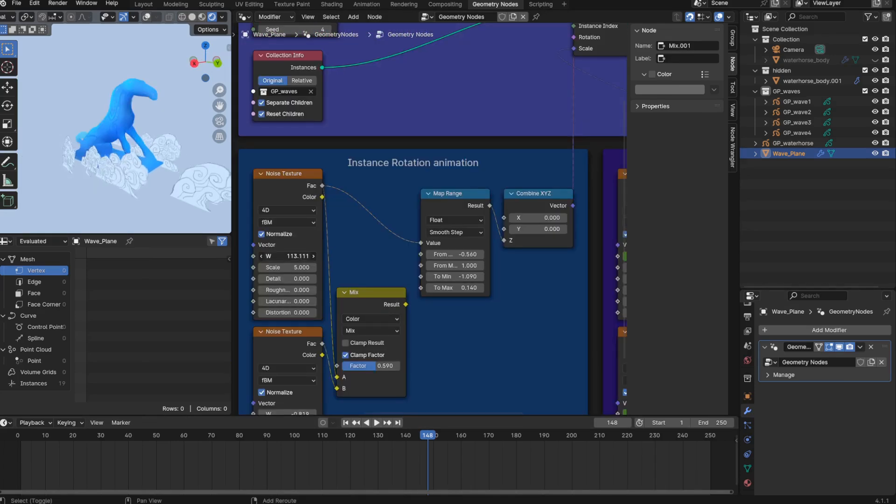
shift+drag(287, 256, 305, 256)
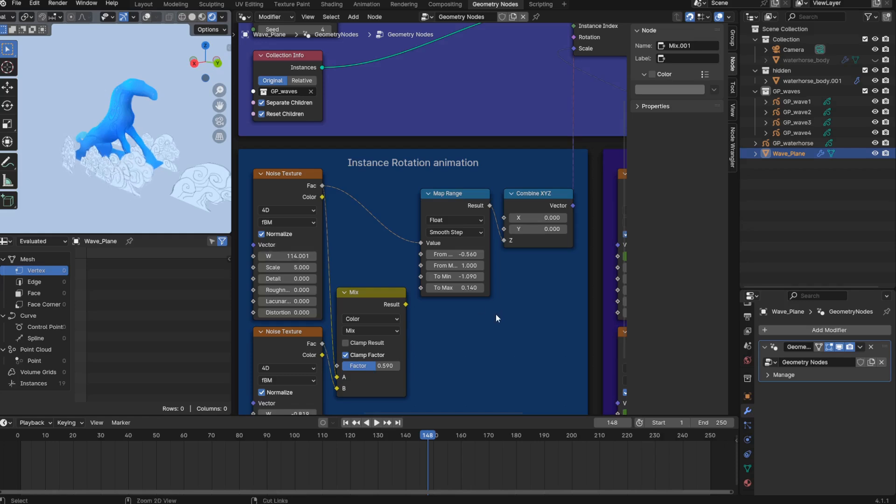
key(ctrl+z)
key(ctrl+z)
middle_drag(69, 166, 189, 185)
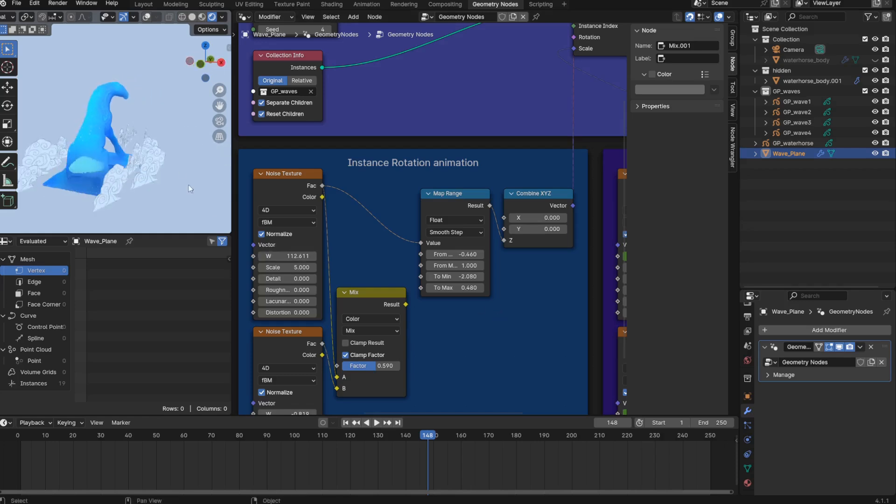
shift+drag(281, 256, 294, 256)
middle_drag(63, 179, 152, 196)
- Set the rotation frame's Mix Factor to 1 and its upper Noise Texture's W to 0
double_click(444, 219)
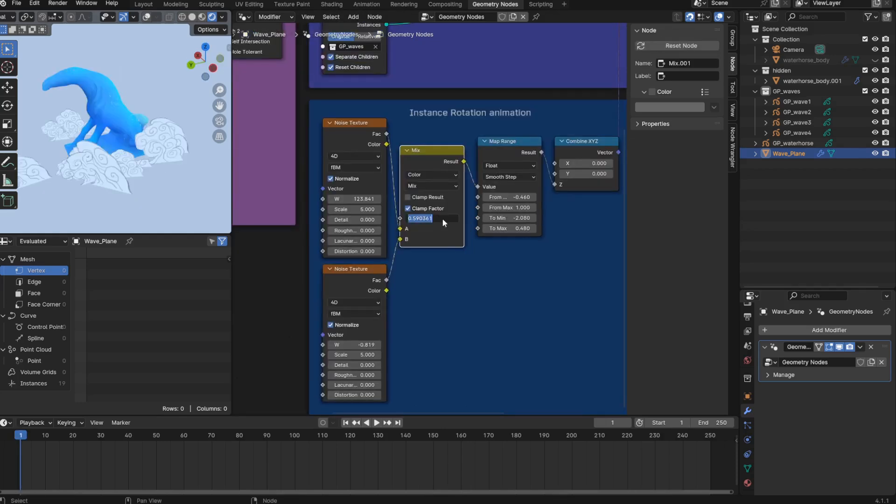
text(1)
key(Return)
double_click(344, 199)
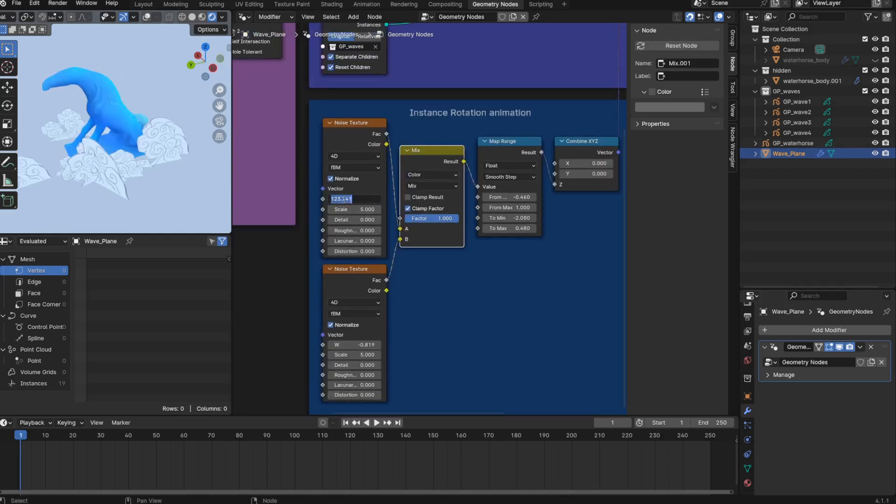
text(0)
key(Return)
- Set the rotation frame's lower Noise Texture W to -0.5 and keyframe both textures' W on frame 1
double_click(373, 346)
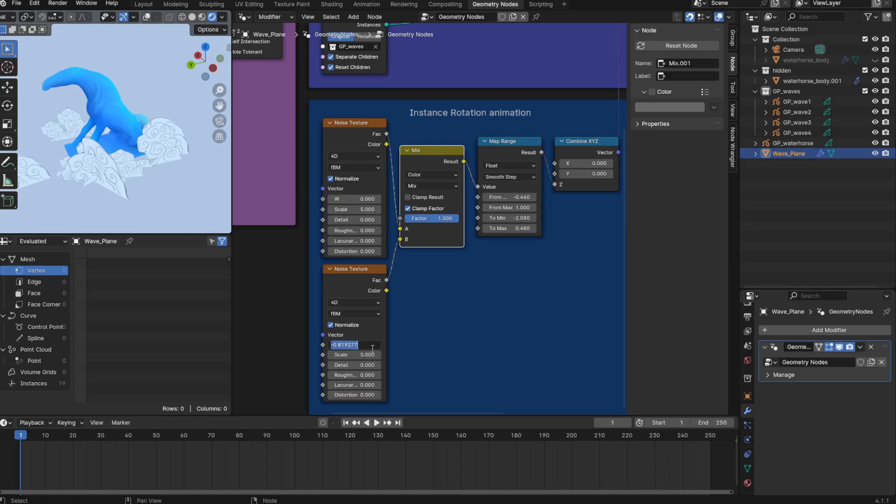
text(-0.5)
key(Return)
key(i)
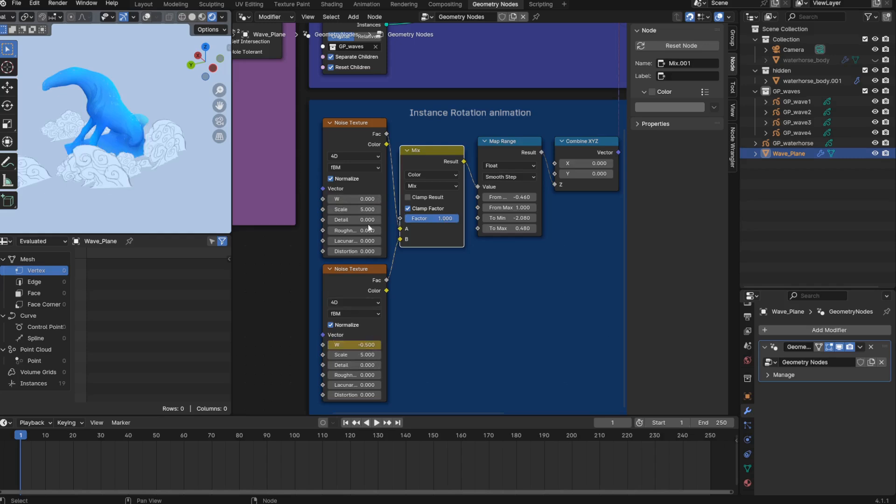
key(i)
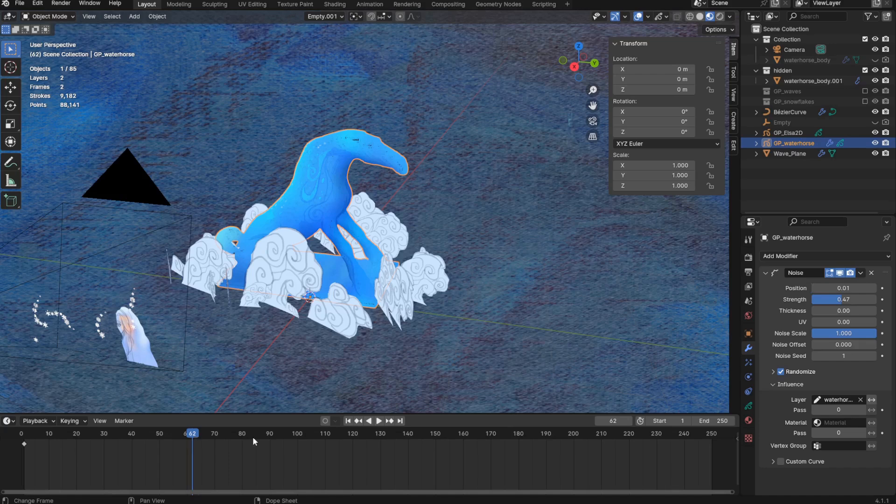
- Play the scene animation in the Layout workspace to review the moving waves
key(space)
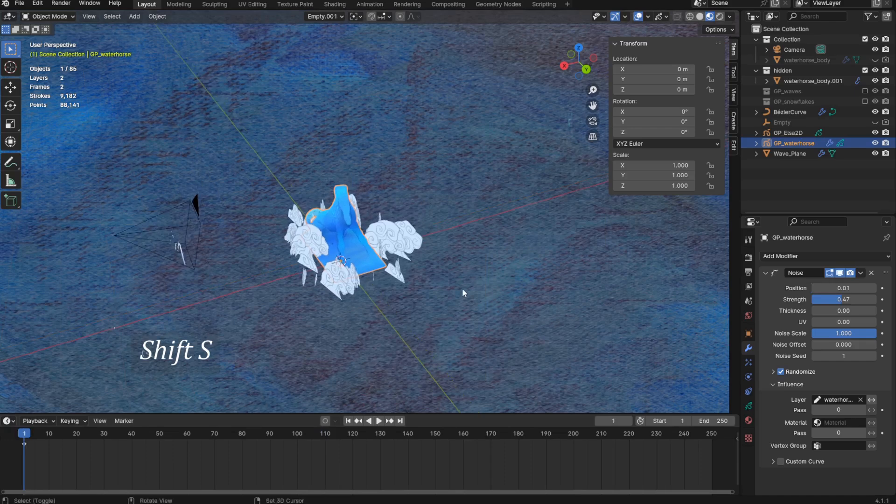
- Snap the 3D cursor to the world origin and add a Plain Axes empty there
key(shift+s)
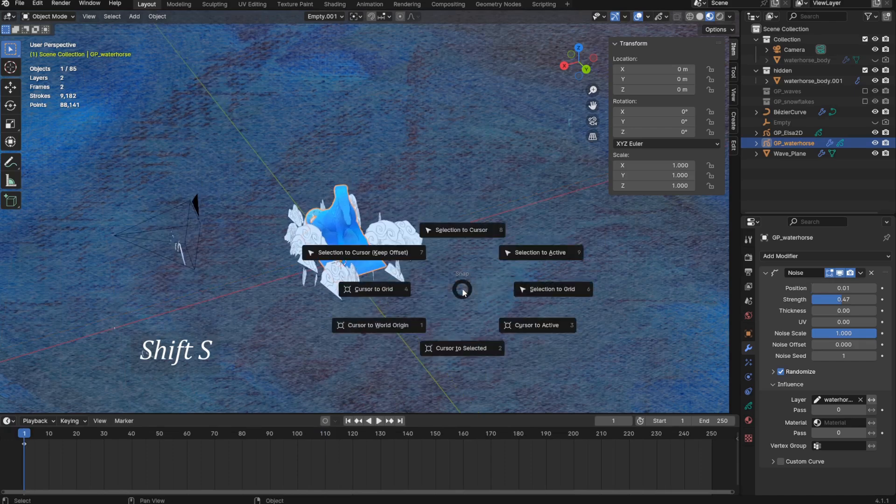
click(397, 329)
key(shift+a)
mouse_move(424, 355)
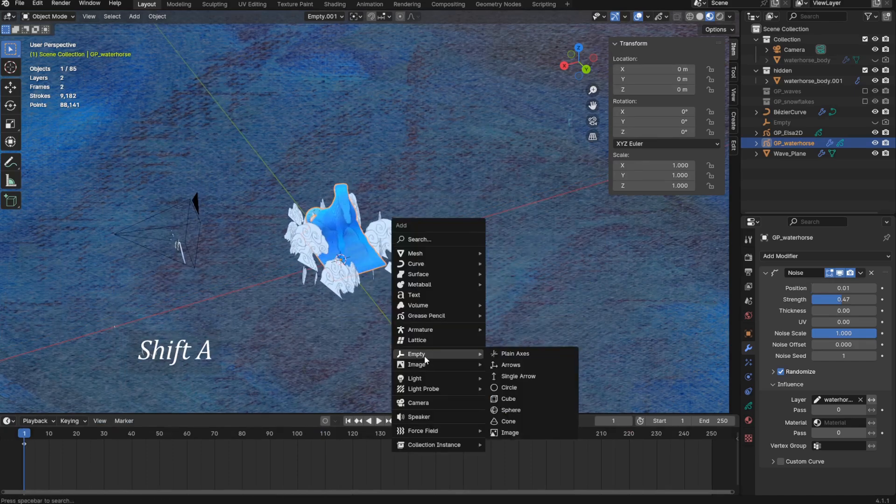
click(499, 355)
- Rename the new empty camera_rotation and keyframe its rotation on frame 1
double_click(808, 60)
text(camera_rp)
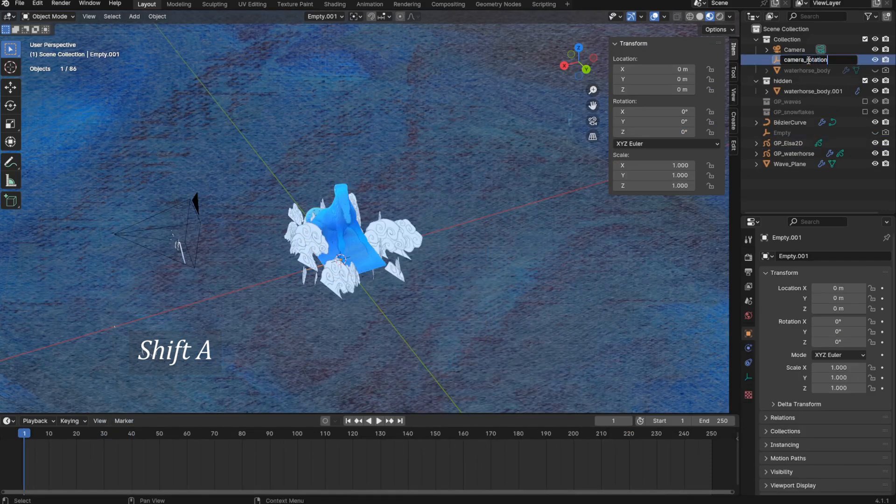
key(Return)
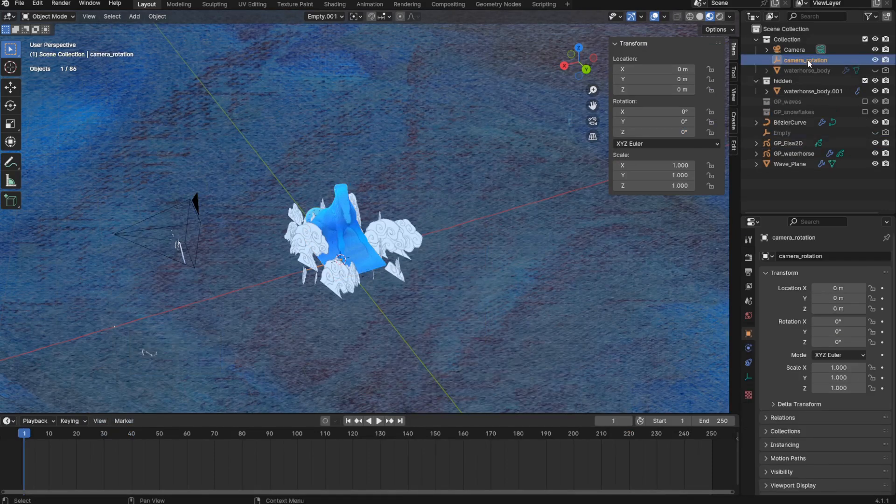
key(i)
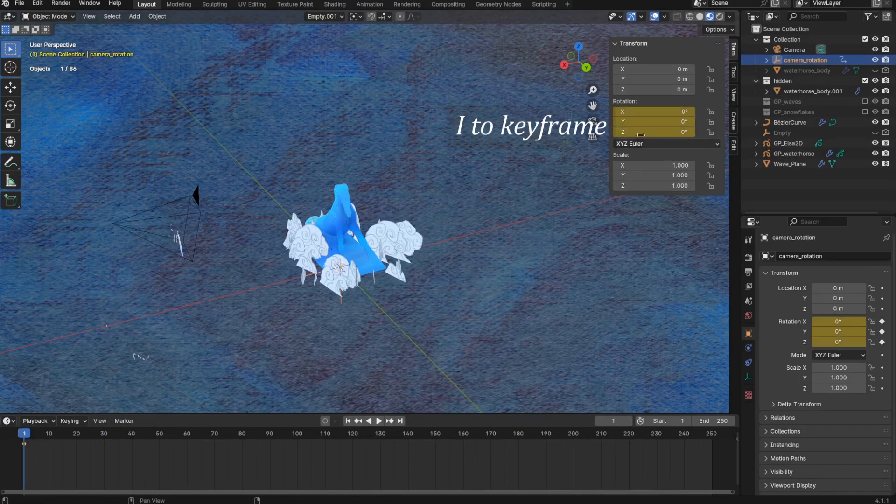
- Rotate the camera_rotation empty -360° about the Z axis on frame 250 and keyframe its rotation
click(709, 435)
key(r)
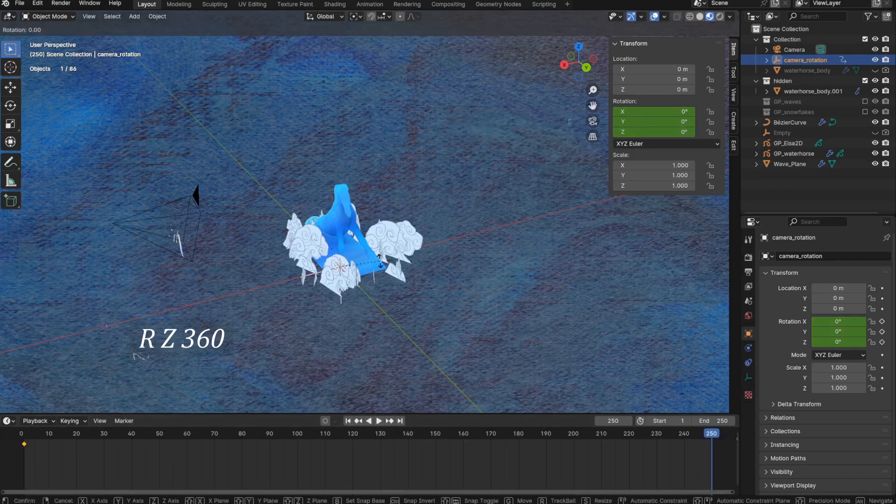
key(z)
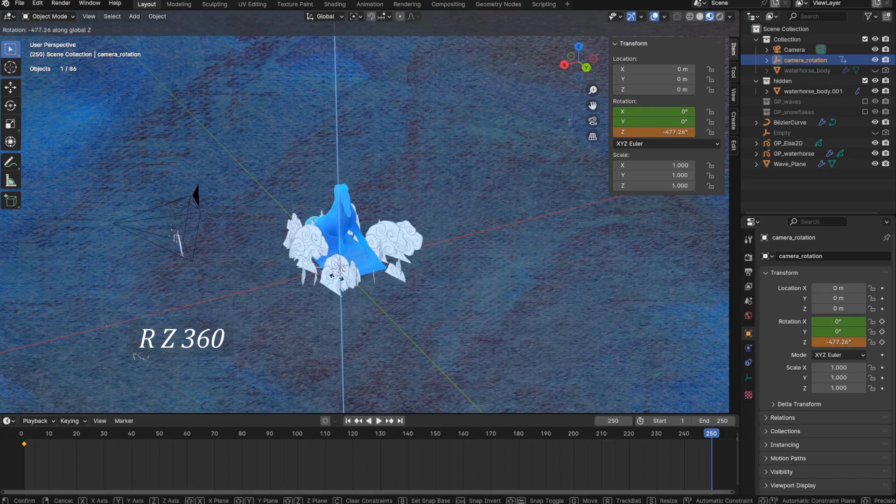
text(-360)
key(Return)
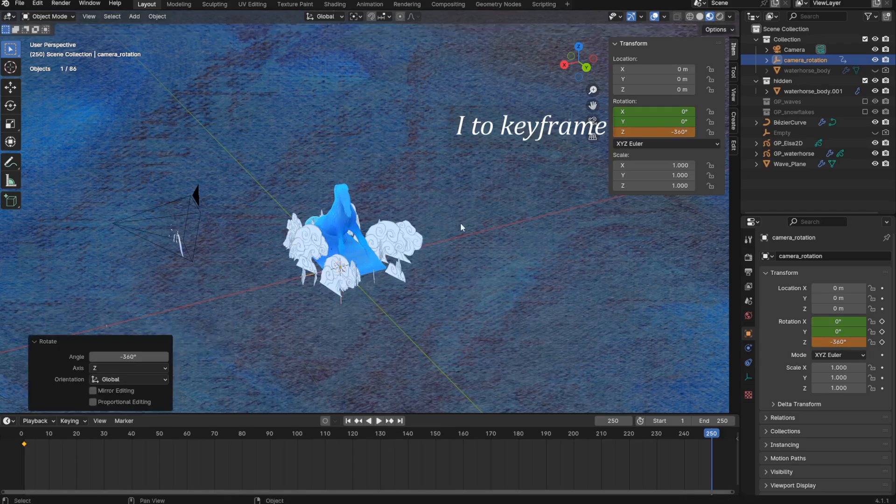
key(i)
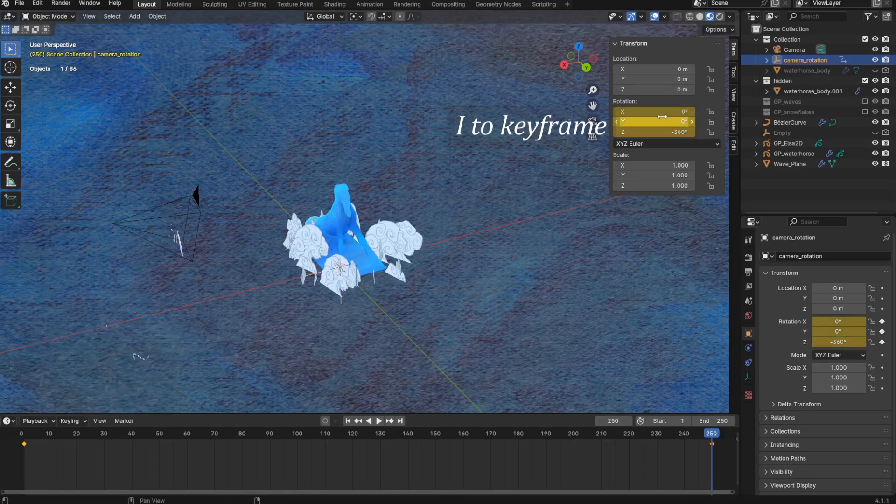
- Parent the Camera to the camera_rotation empty with the Object option
click(794, 49)
ctrl+click(803, 60)
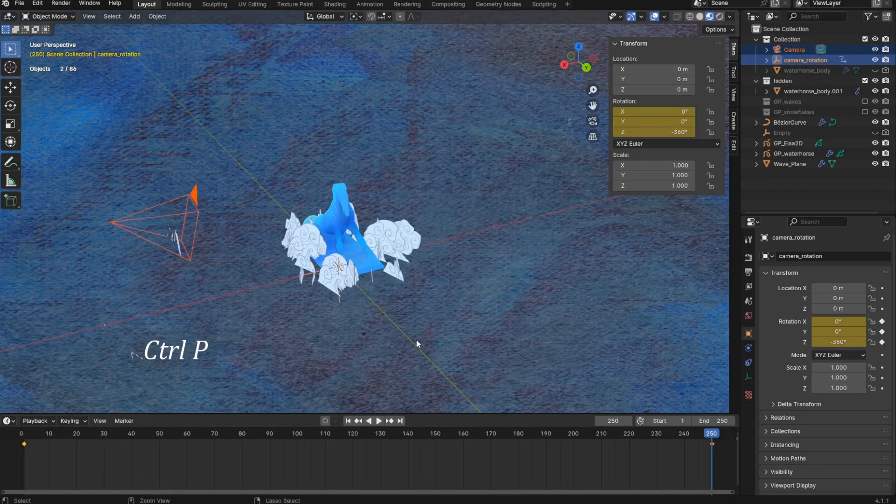
key(ctrl+p)
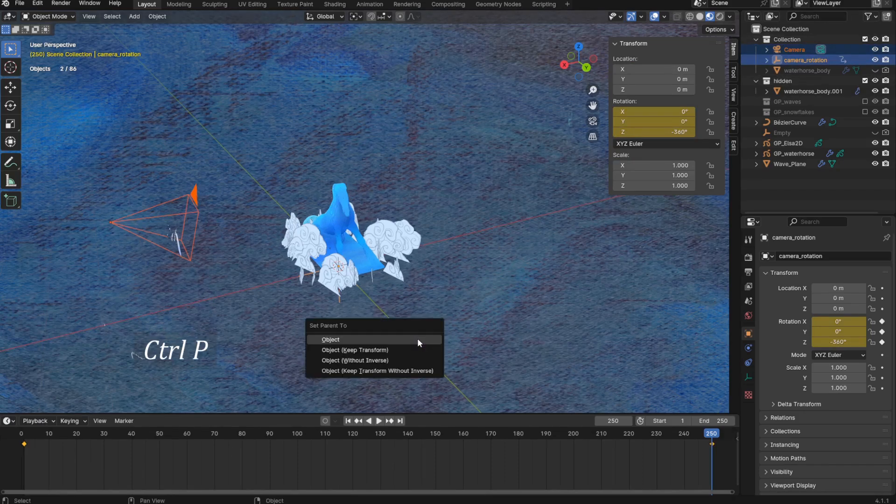
click(417, 339)
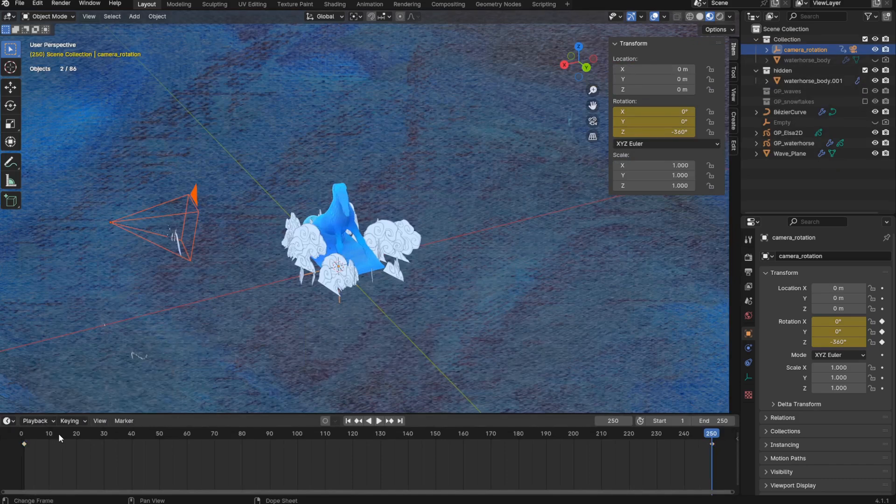
- Play and scrub the animation to check how the camera orbits the water horse
key(space)
click(230, 433)
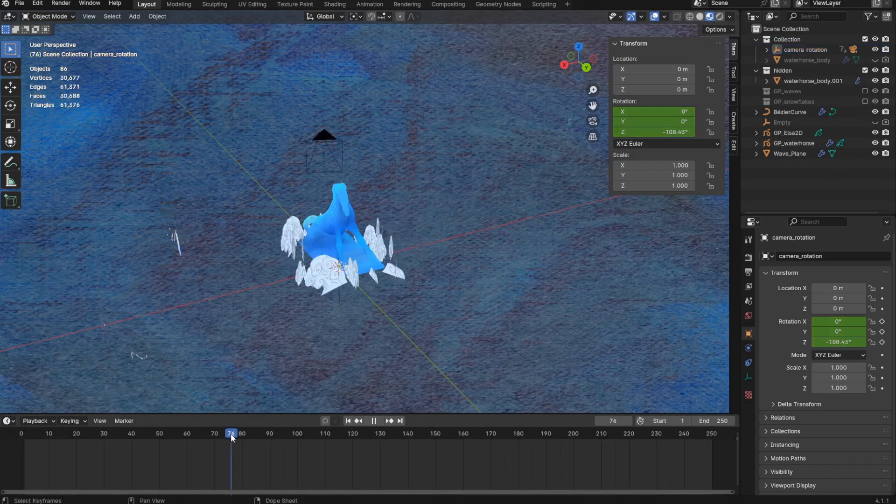
key(space)
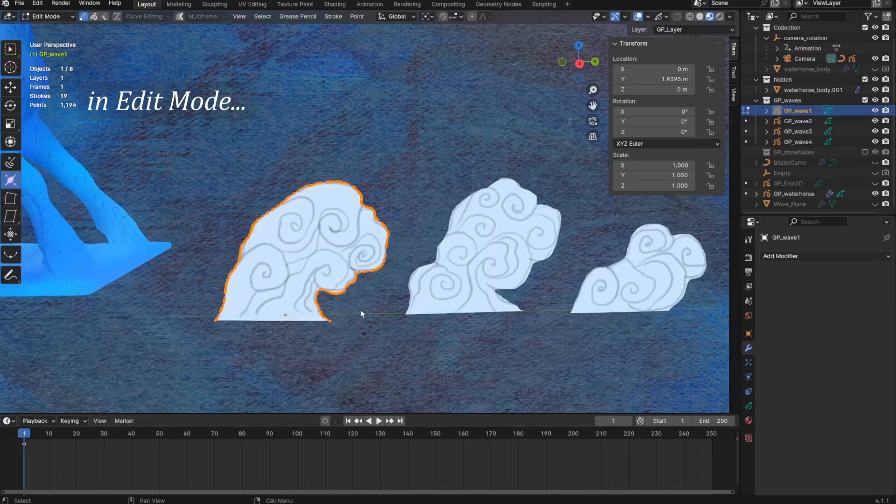
- Move the selected outline stroke of GP_wave1 to a new layer named base
scroll(360, 309, up, 2)
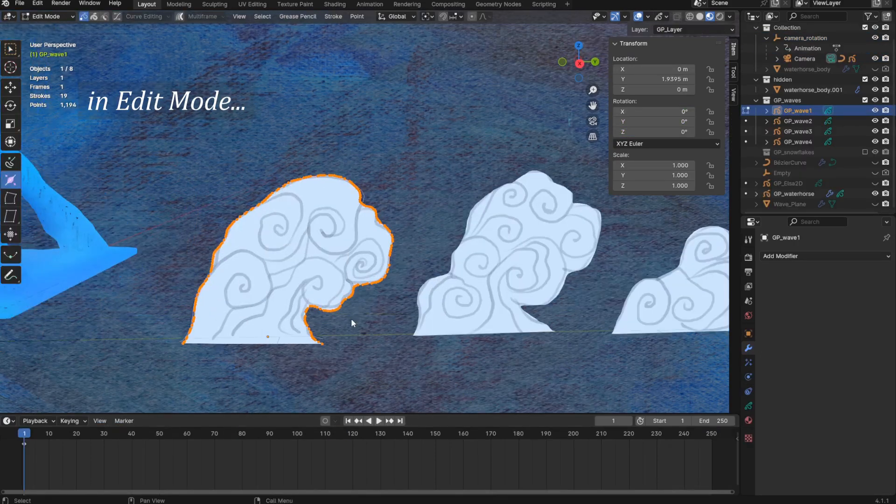
scroll(351, 318, down, 2)
key(m)
click(351, 318)
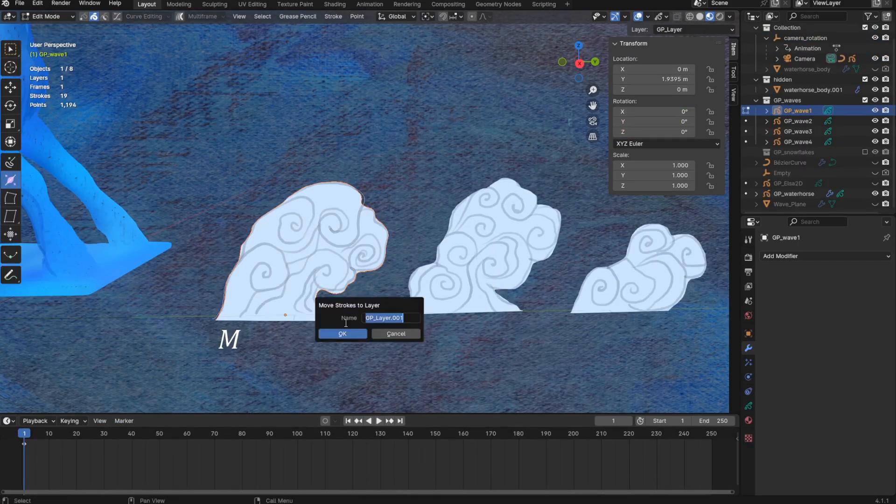
text(base)
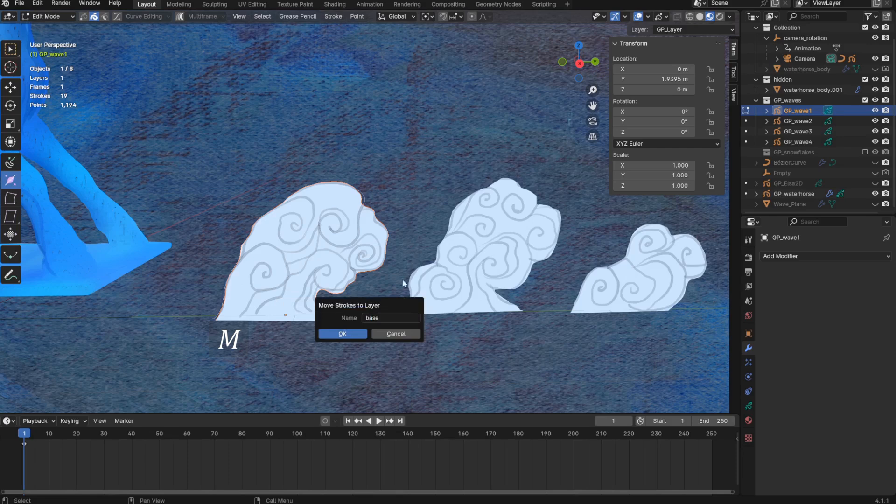
click(343, 334)
- Turn off Lights for the base layer and move it below GP_Layer
click(748, 406)
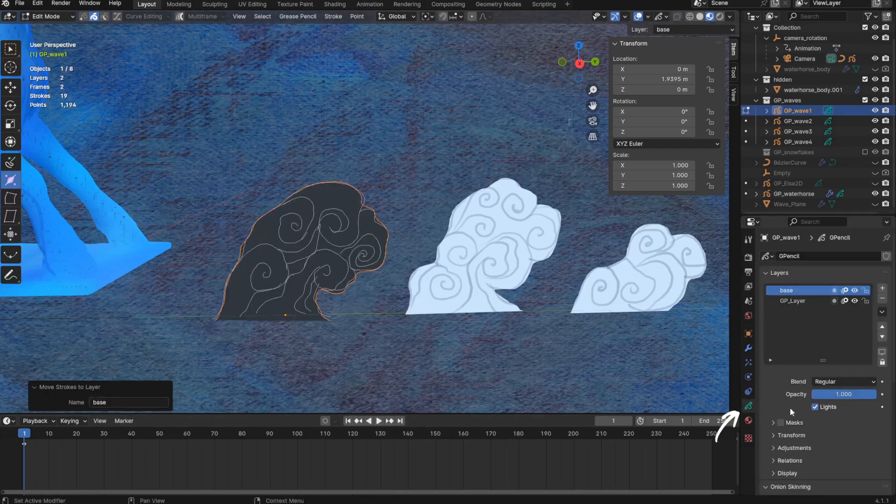
click(814, 406)
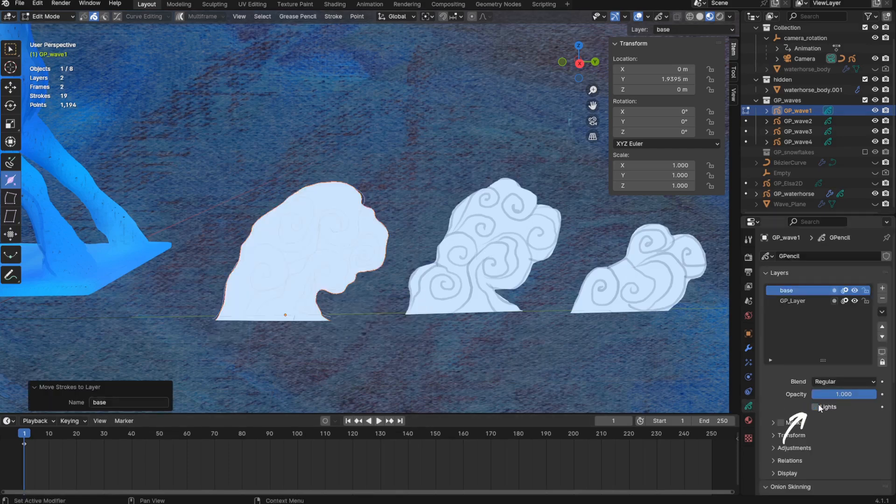
click(881, 337)
shift+middle_drag(434, 288, 429, 294)
scroll(401, 301, down, 2)
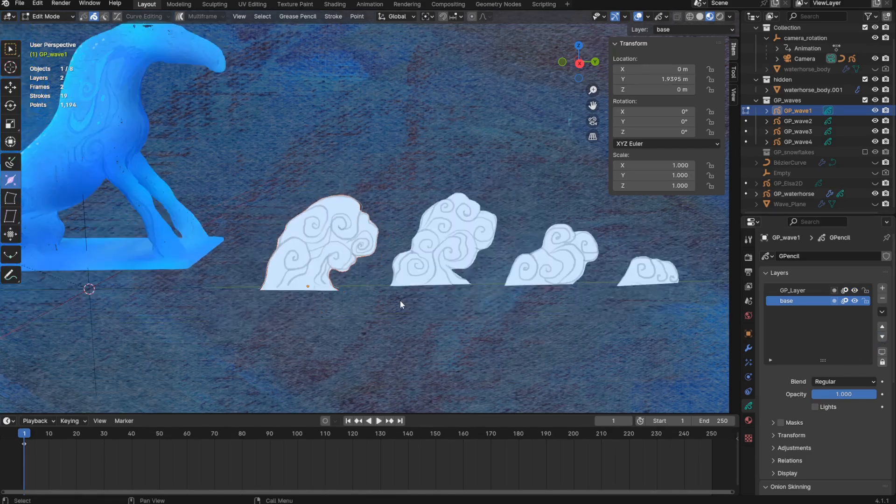
- In Vertex Paint mode, tint the base layer of GP_wave1 with a palette blue using the Draw brush at a 351 px radius
scroll(364, 300, up, 1)
key(ctrl+Tab)
click(425, 271)
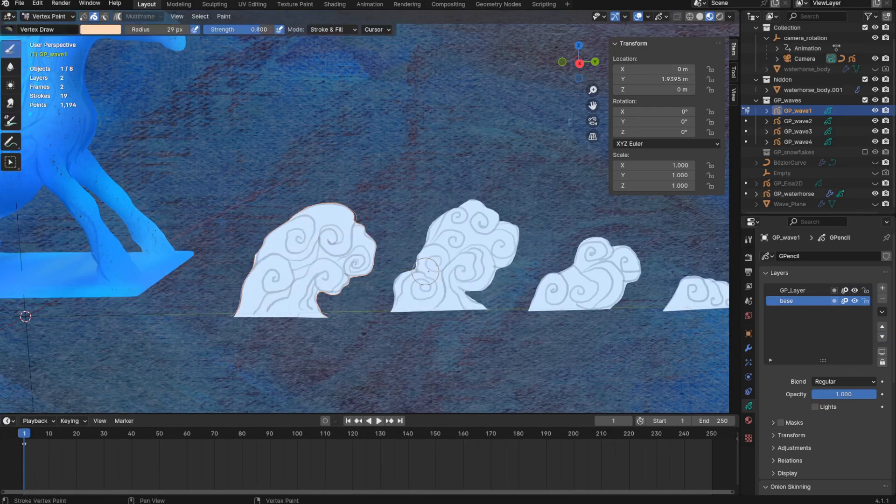
click(734, 72)
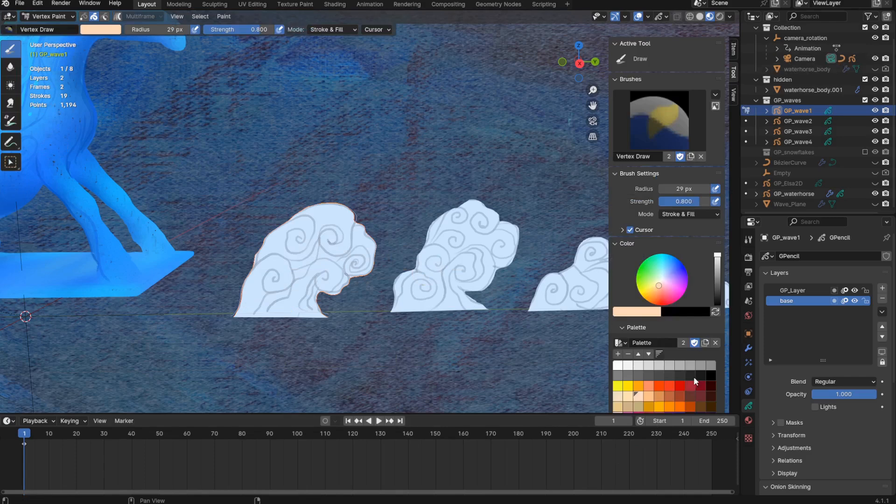
scroll(693, 376, down, 5)
click(637, 378)
key(f)
click(411, 310)
click(285, 326)
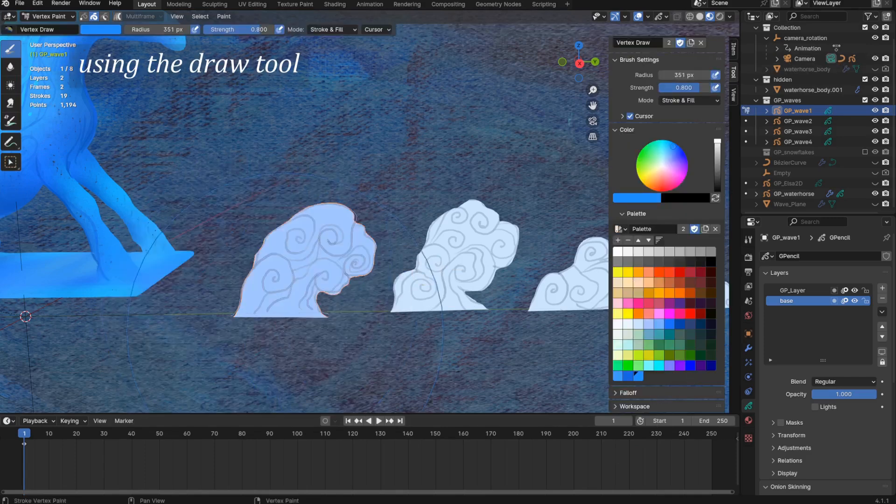
click(268, 316)
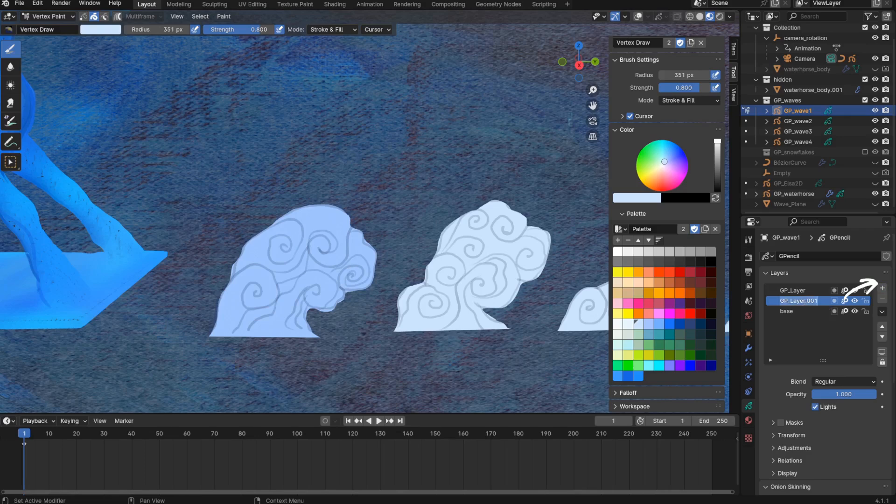
- Name the new layer above base gradients and mask it with the base layer
text(gradulents)
click(780, 423)
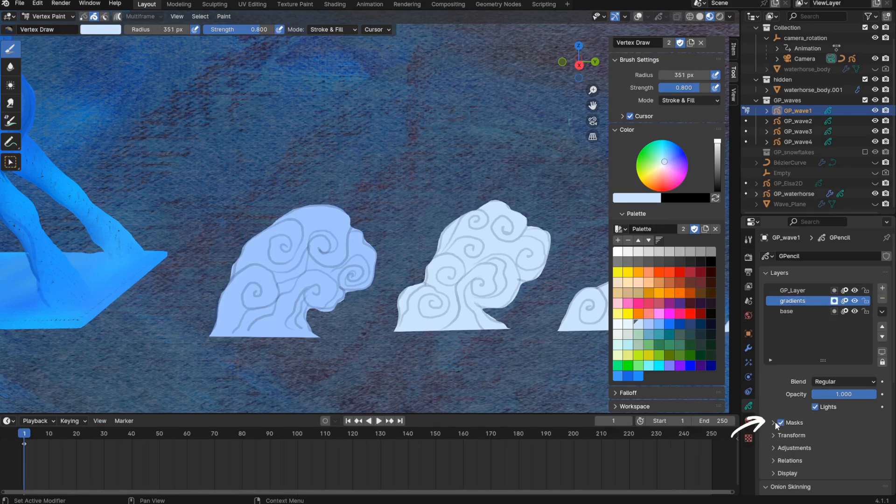
click(773, 422)
click(882, 438)
click(866, 449)
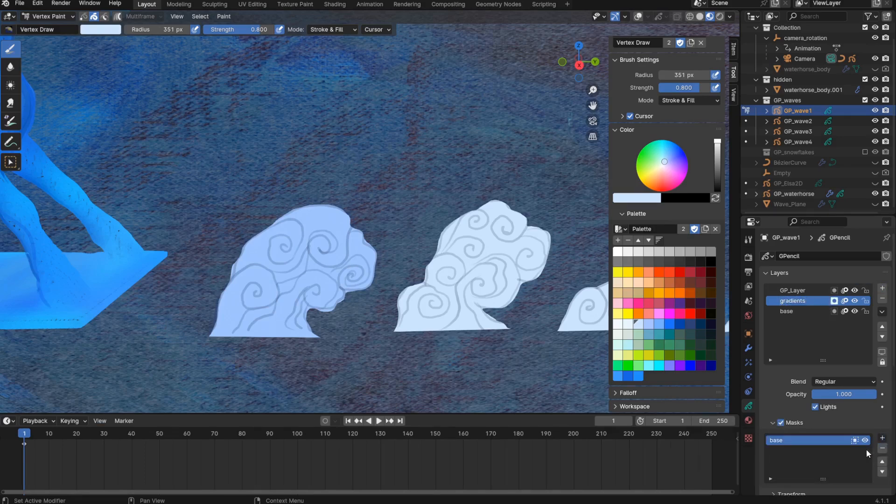
- In Draw Mode, set the Pencil brush to a 456 px radius and its Color Attribute to a bright blue from the palette
scroll(350, 300, up, 2)
key(ctrl+Tab)
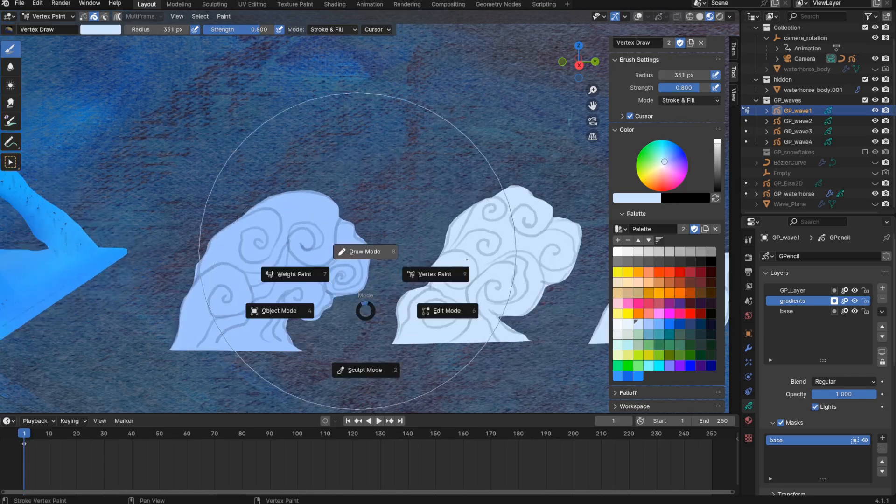
click(357, 251)
click(651, 58)
click(641, 97)
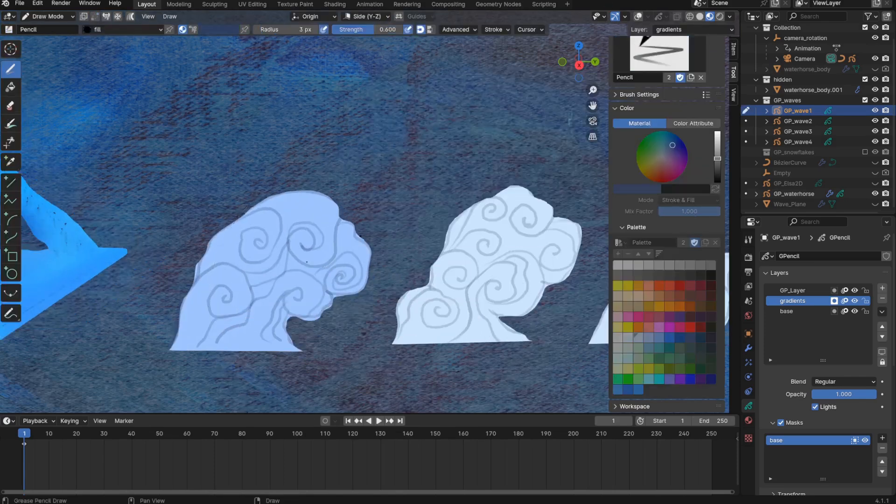
key(f)
click(376, 263)
click(678, 123)
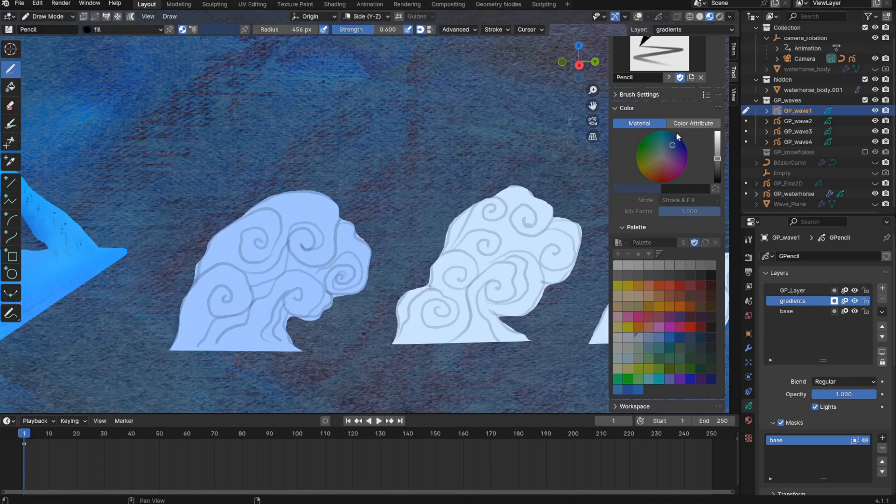
click(639, 390)
- Change the active material from fill to Black, undoing the trial strokes drawn on the wave with each material
mouse_move(270, 322)
mouse_down()
mouse_move(299, 303)
mouse_move(326, 348)
mouse_up()
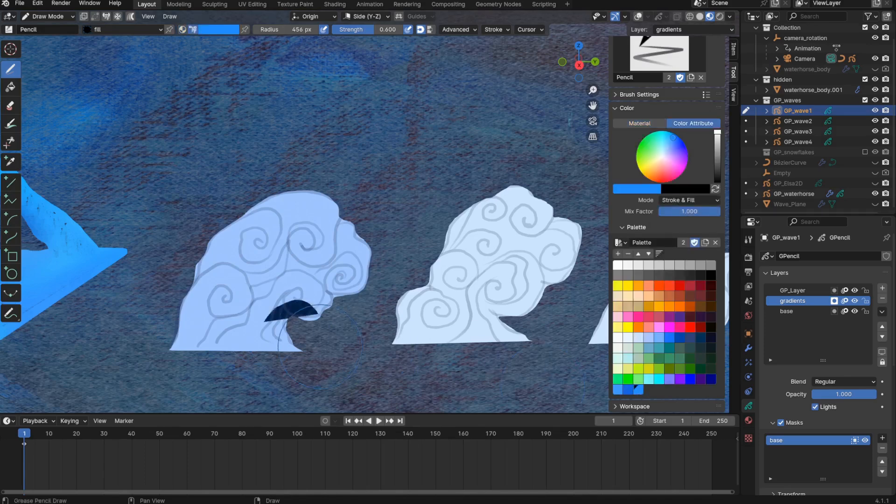
key(ctrl+z)
key(u)
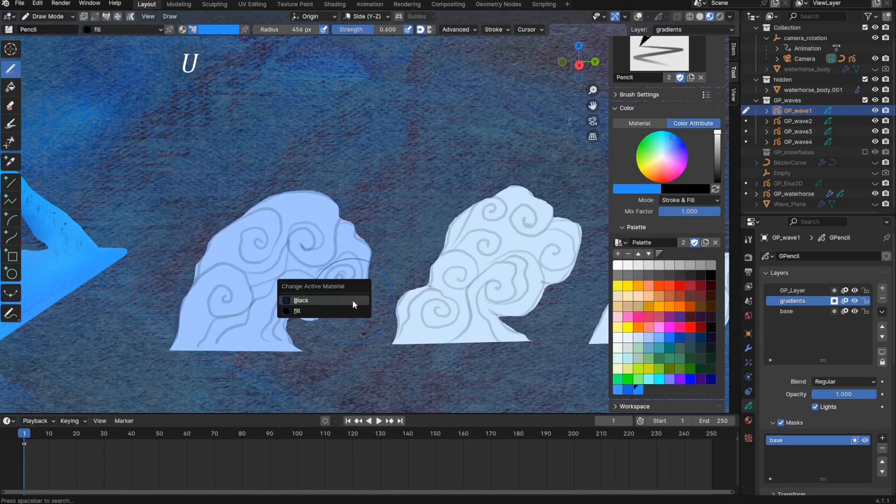
click(351, 300)
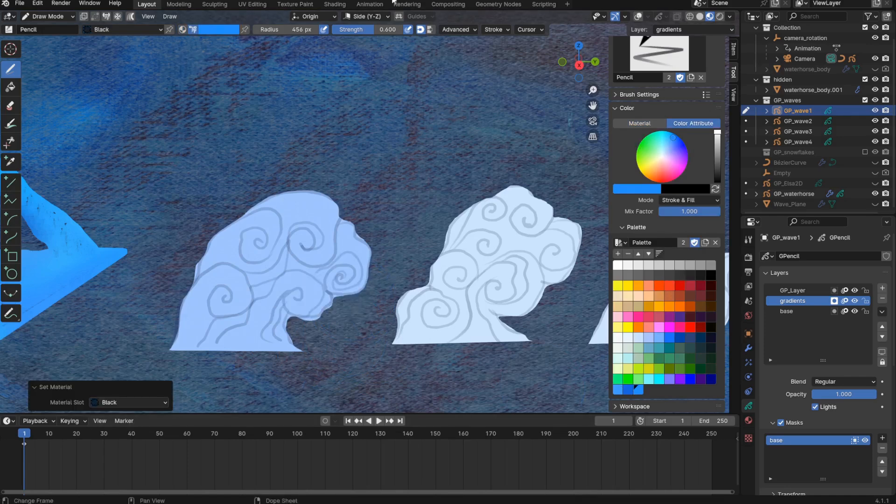
mouse_move(251, 329)
mouse_down()
mouse_move(269, 294)
mouse_move(305, 308)
mouse_move(285, 343)
mouse_up()
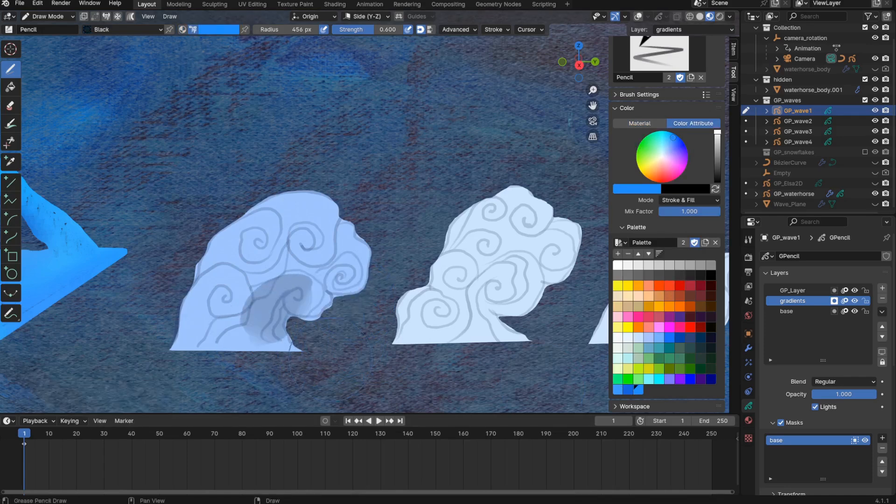
key(ctrl+z)
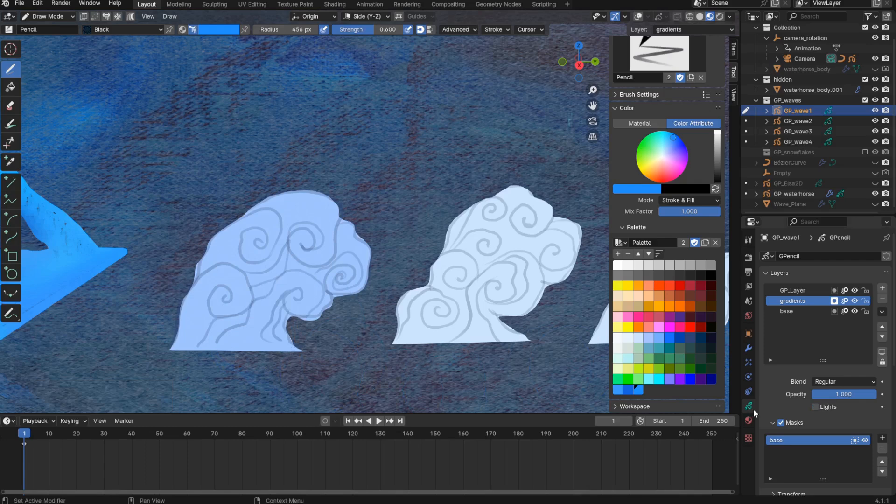
- Turn off Use Lights in GP_wave1's object visibility and paint a blue 55 px shading stroke near the wave's base on the gradients layer
click(748, 333)
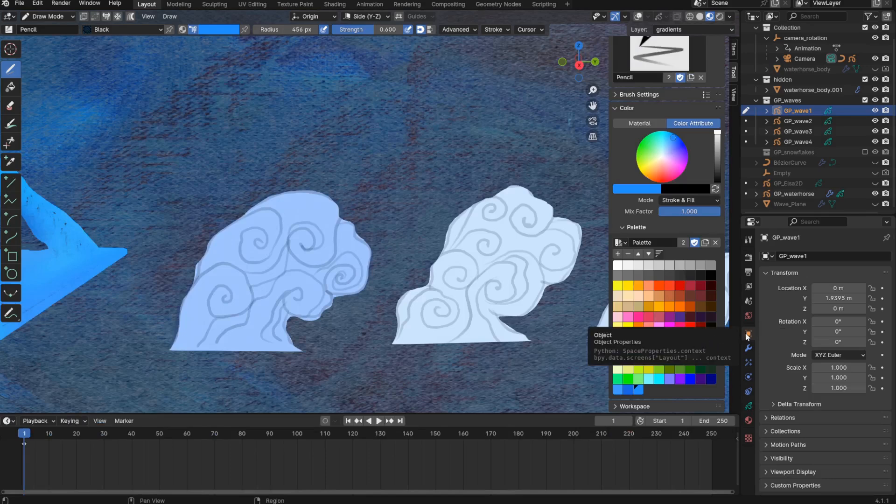
click(769, 457)
scroll(771, 454, down, 3)
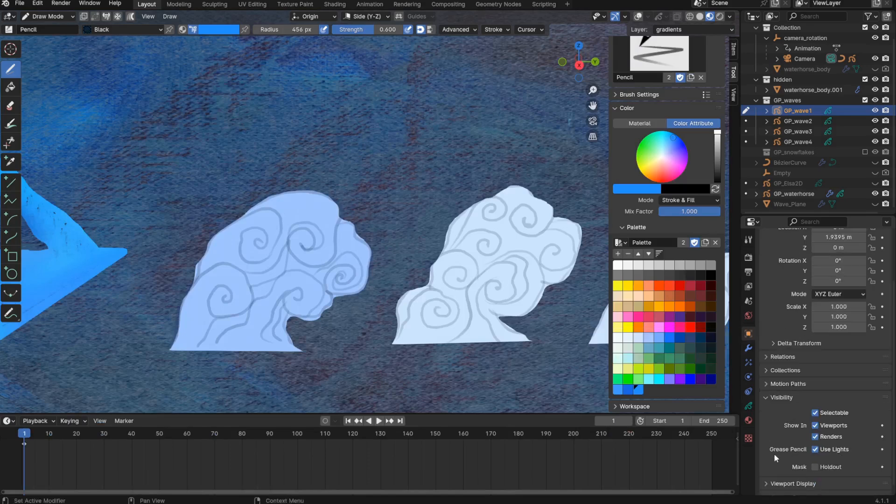
click(814, 450)
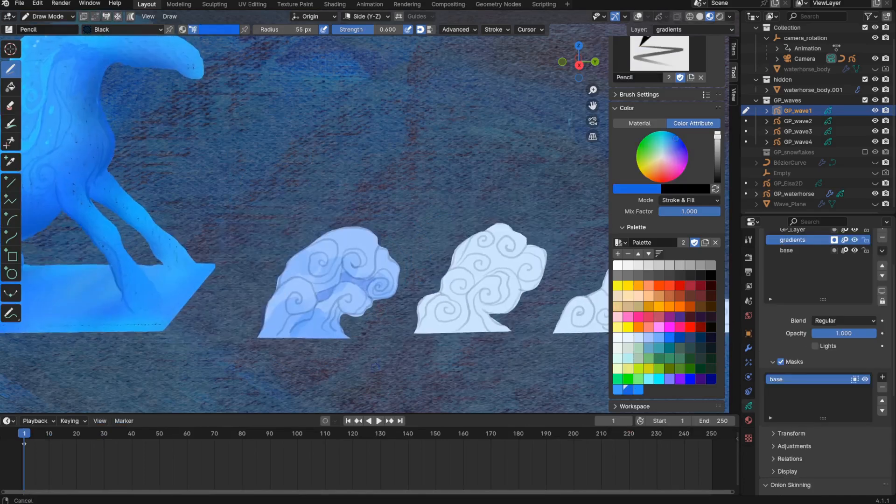
shift+middle_drag(285, 402, 298, 368)
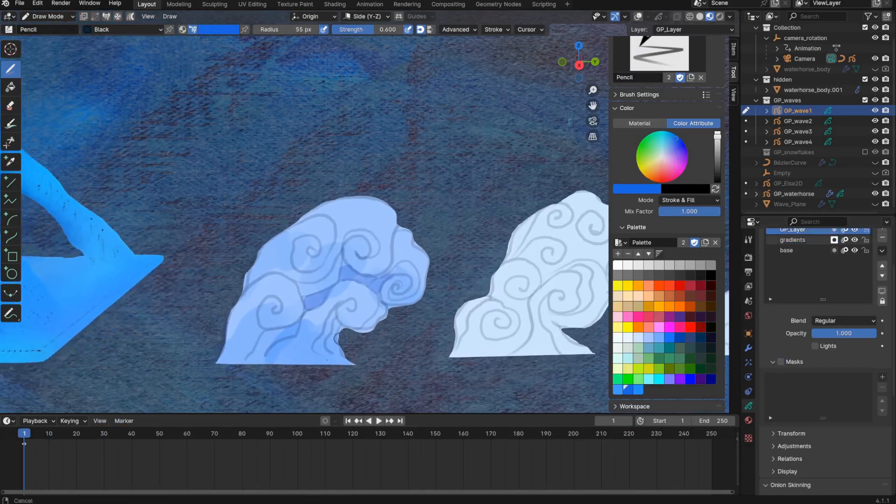
- Switch GP_wave1 to Edit Mode with overlays shown and enable Autolock Inactive Layers while GP_Layer is active
key(ctrl+Tab)
click(360, 377)
key(shift+alt+z)
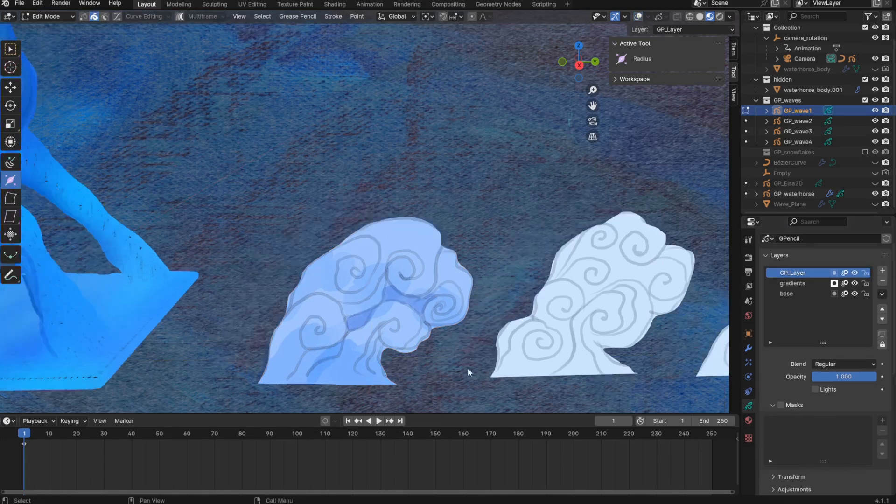
shift+middle_drag(335, 392, 315, 358)
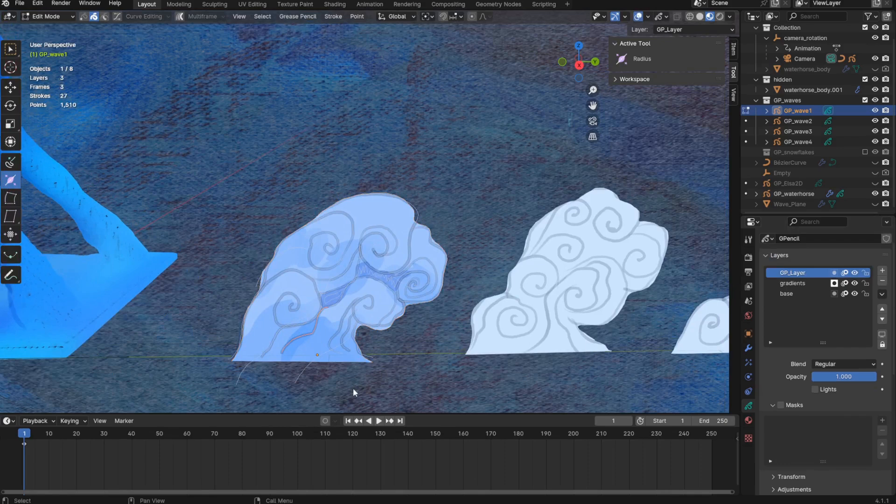
click(882, 294)
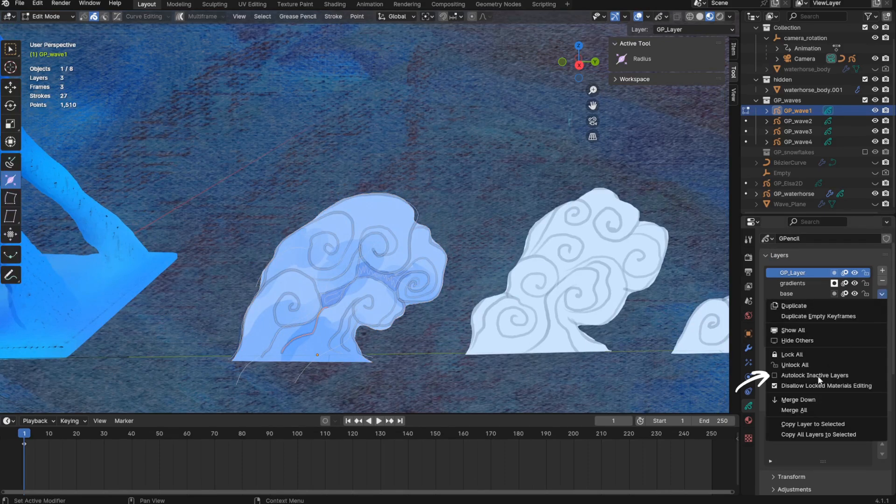
click(819, 376)
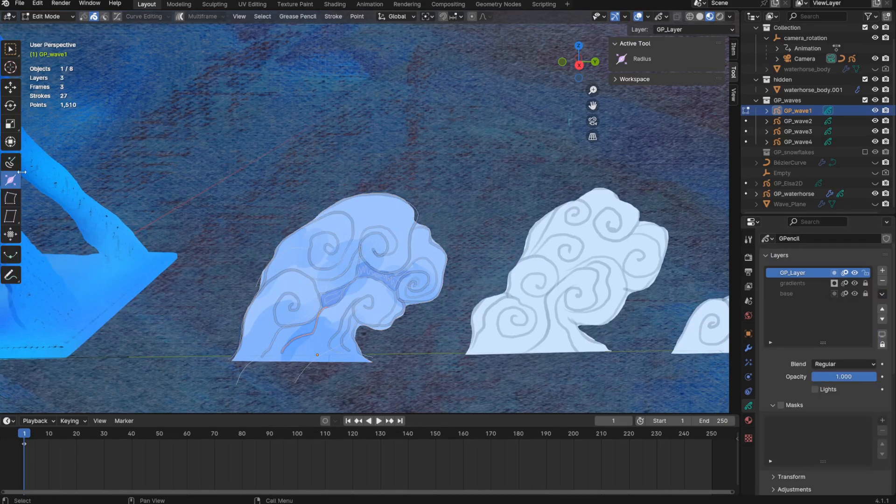
- Redraw the wave's inner fold line in dark blue with a 13 px Pencil on GP_Layer and delete the old selected stroke
key(ctrl+Tab)
click(359, 383)
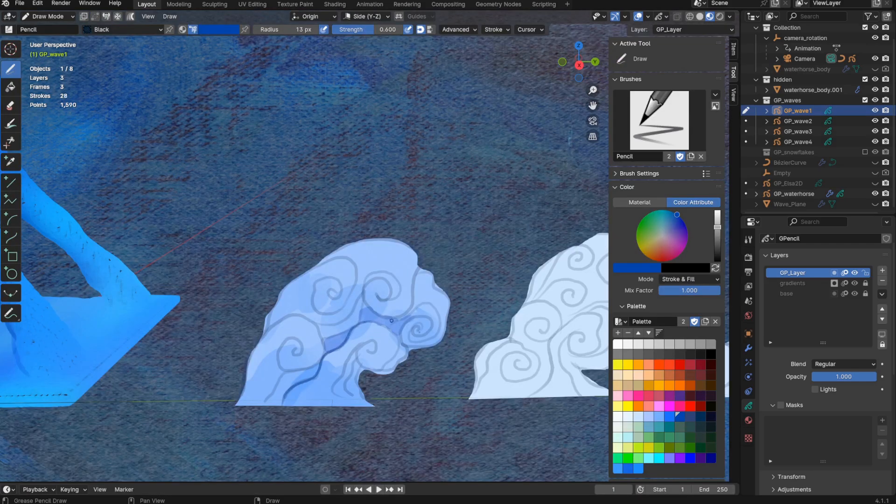
key(ctrl+Tab)
click(407, 430)
key(x)
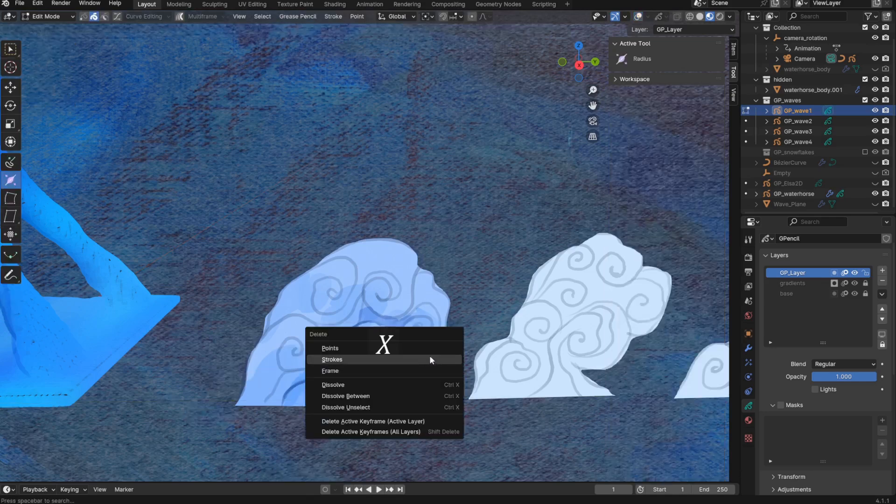
click(430, 358)
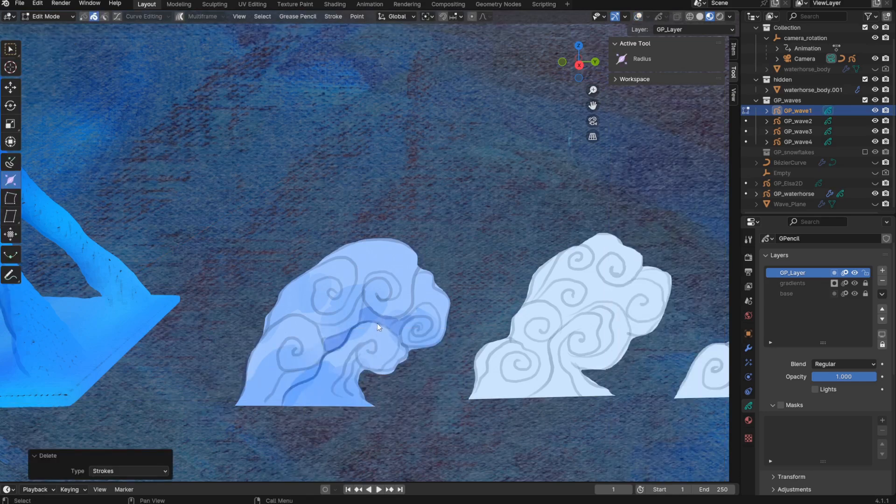
- Redraw the curl and fold lines around the lower front of GP_wave1 on GP_Layer with the Pencil
key(shift+alt+z)
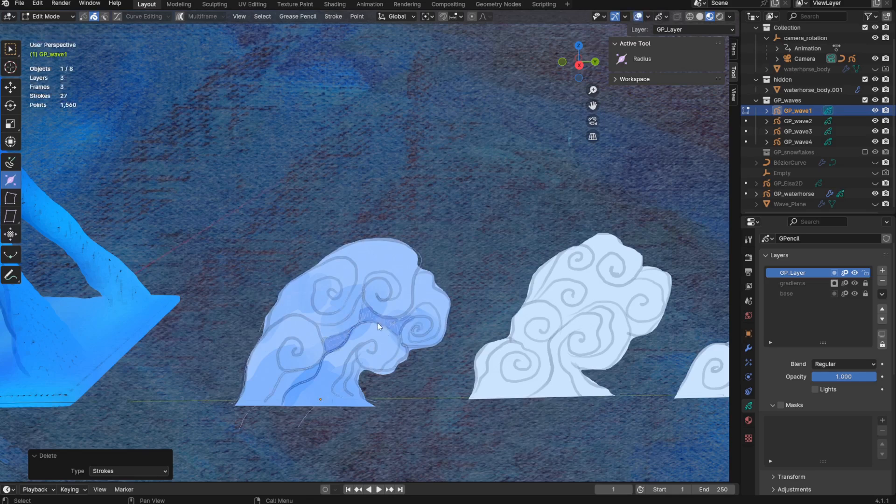
key(shift+alt+z)
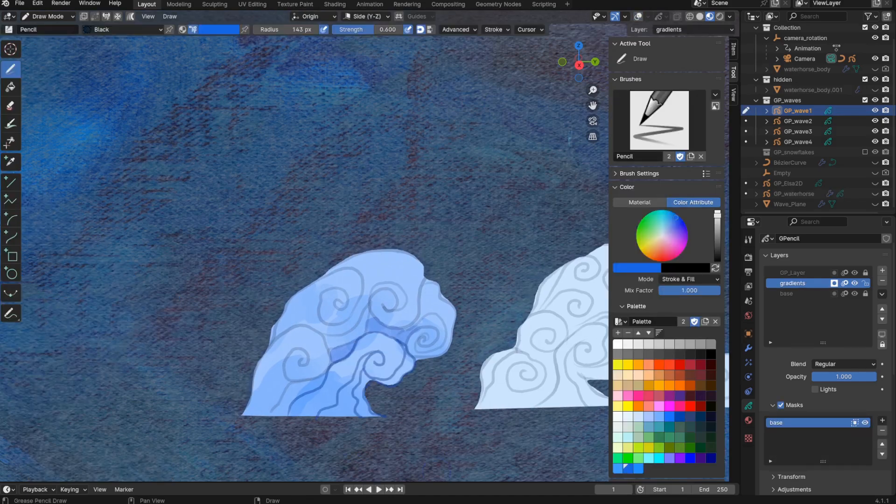
drag(374, 386, 425, 354)
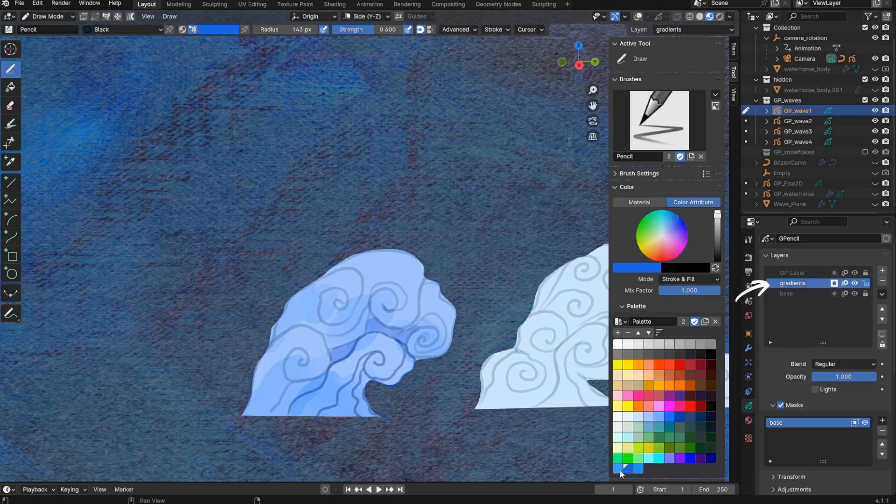
- Paint bright blue shading over GP_wave1 on the masked gradients layer with the Pencil radius set to 60 px
click(619, 468)
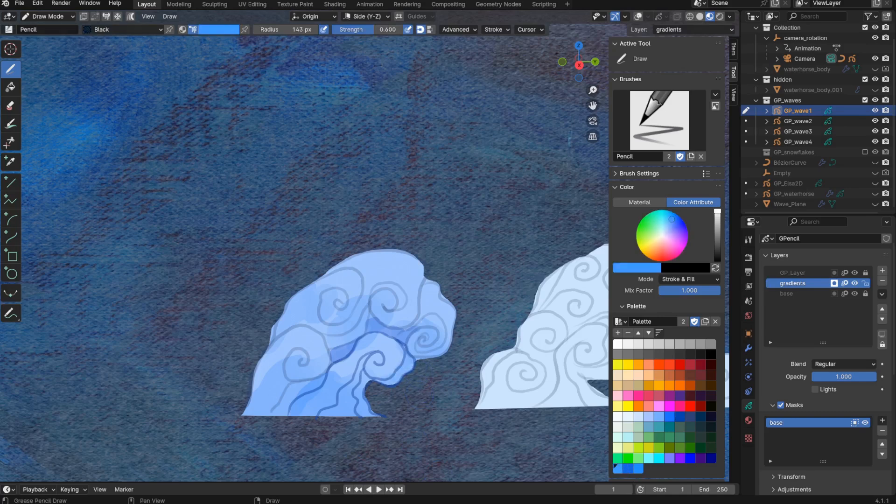
click(626, 468)
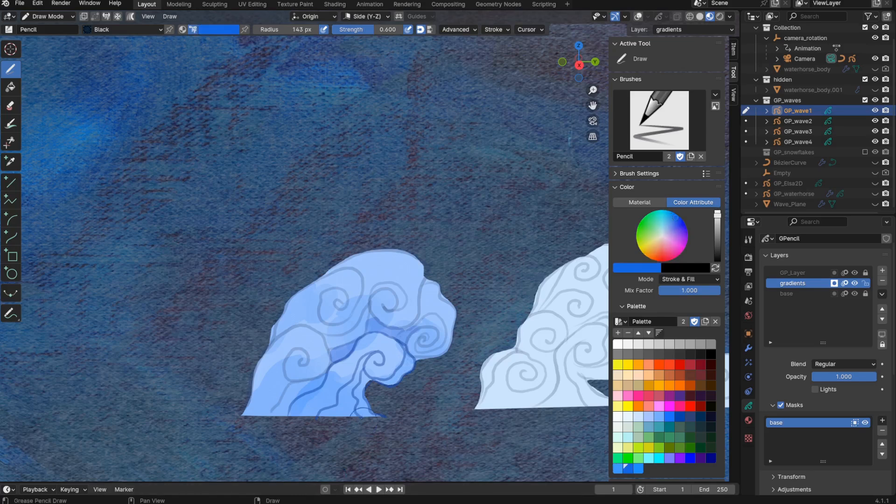
key(f)
click(361, 419)
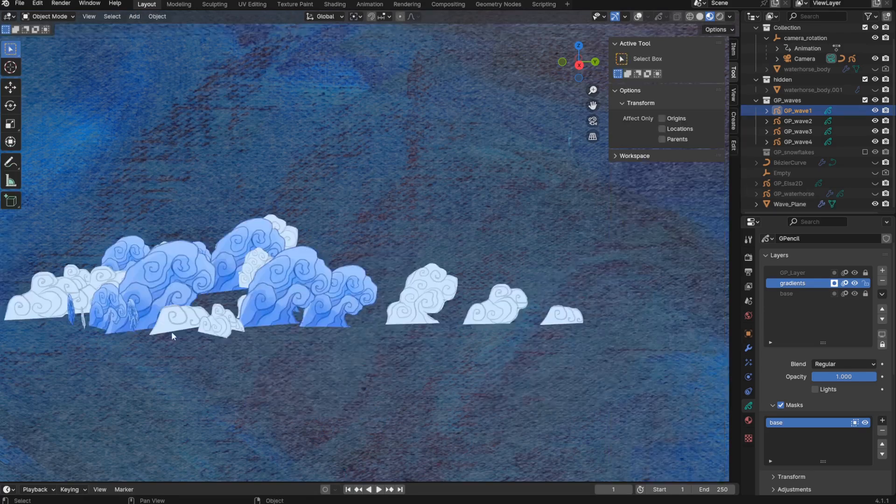
middle_drag(172, 331, 416, 268)
shift+middle_drag(435, 306, 425, 301)
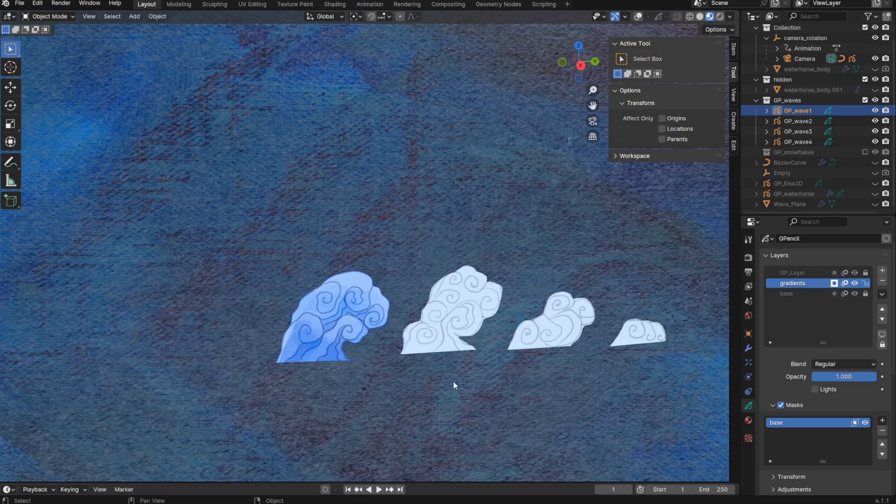
- Duplicate GP_wave1 in Object Mode and move the copy about 0.83 m along X
key(shift+d)
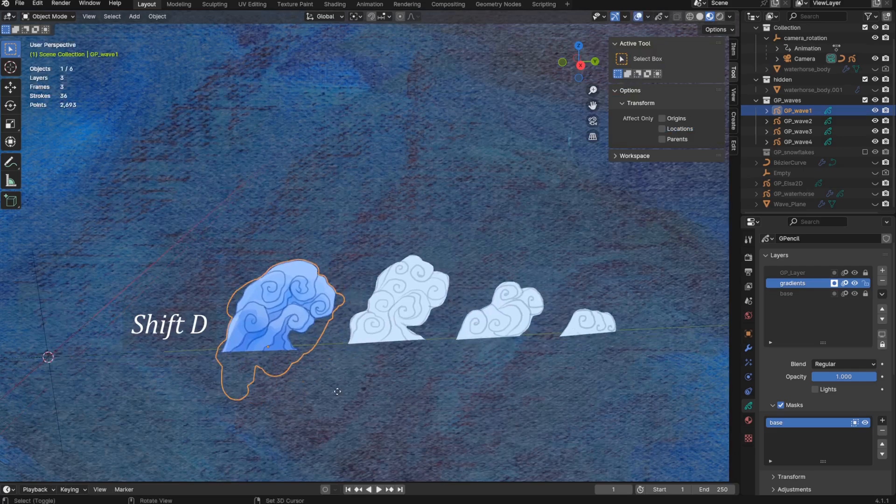
key(y)
key(y)
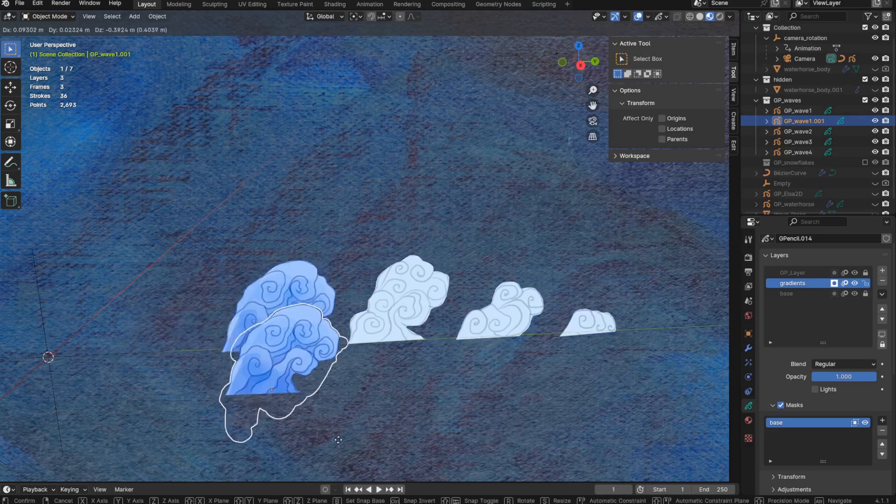
key(x)
click(331, 443)
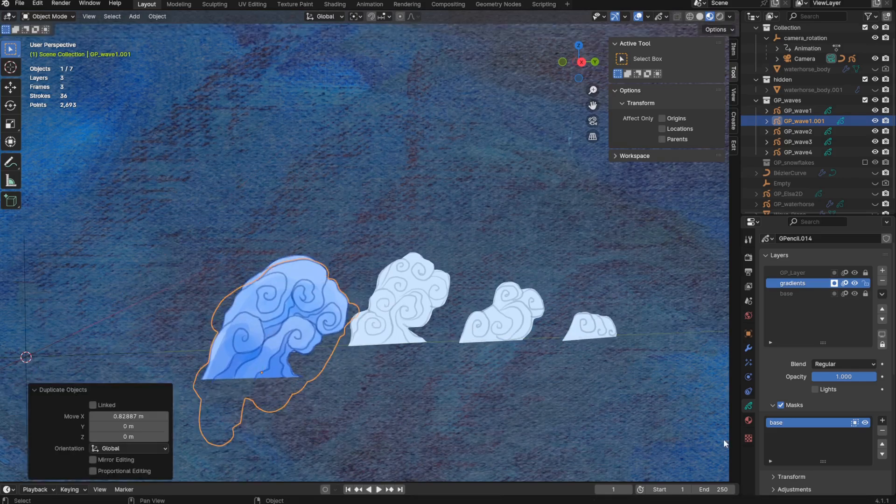
- Add a Hue/Saturation modifier to the duplicated wave and shift its hue slightly towards a lighter blue
click(749, 347)
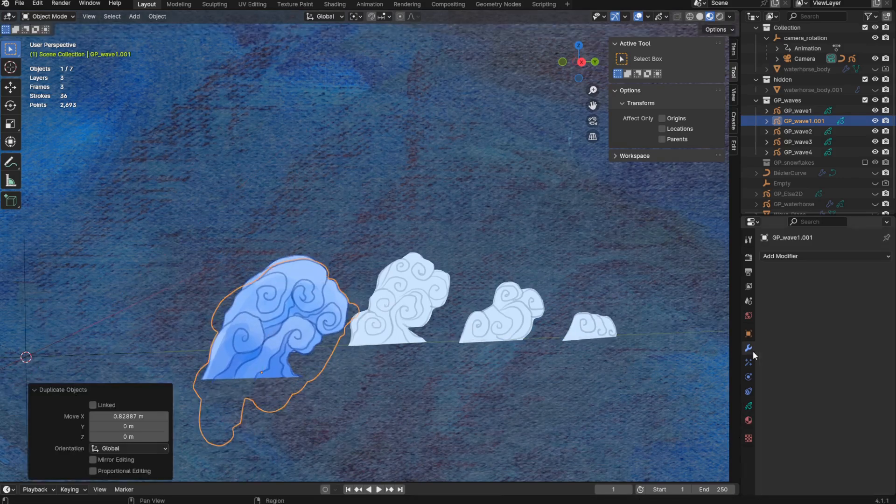
click(824, 256)
click(843, 284)
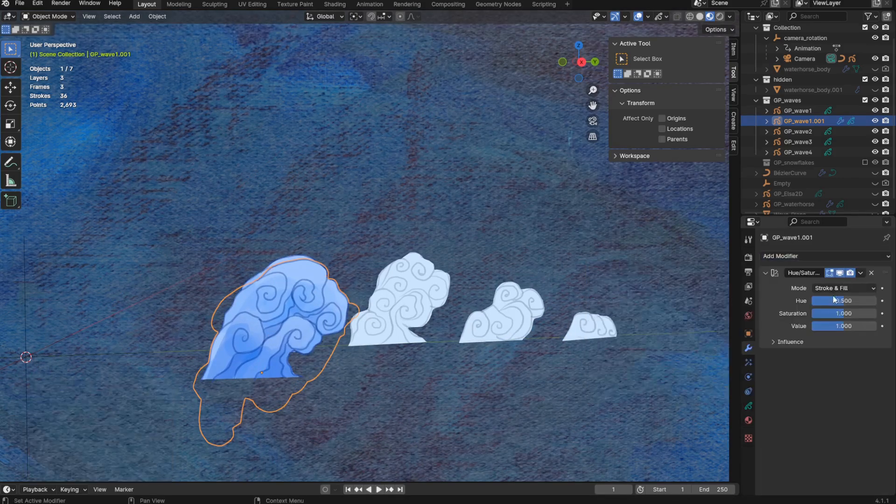
drag(841, 304, 839, 304)
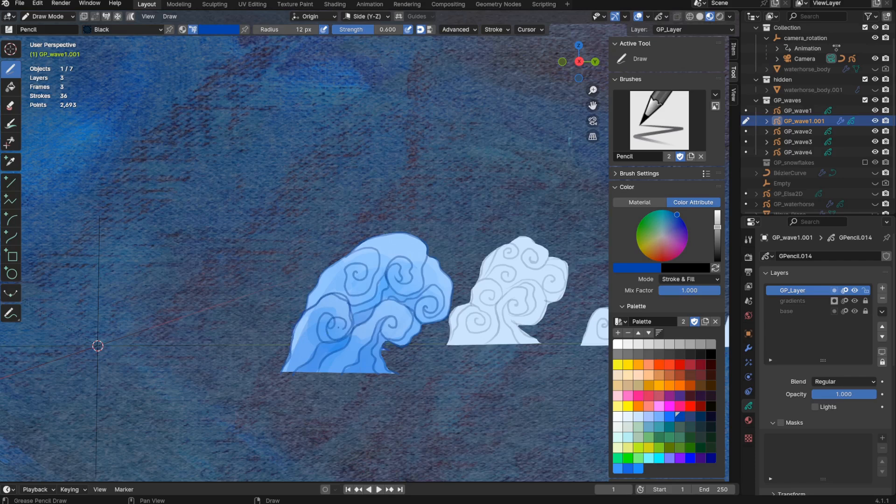
- Dissolve the selected stroke points of GP_wave1.001 in Edit Mode and open the world properties
key(x)
click(398, 434)
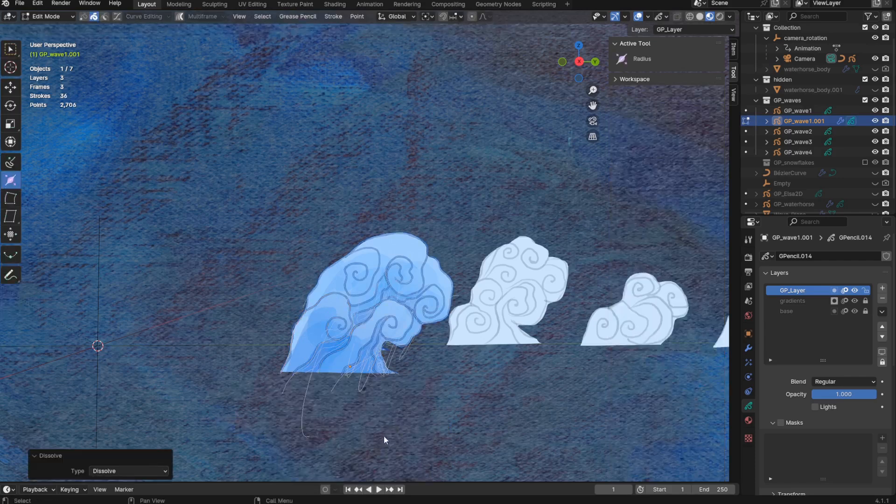
shift+middle_drag(384, 438, 362, 410)
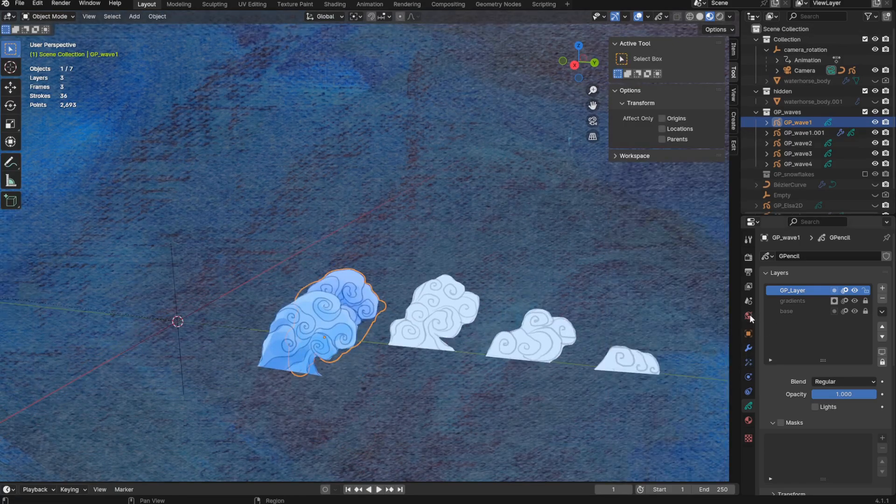
click(749, 316)
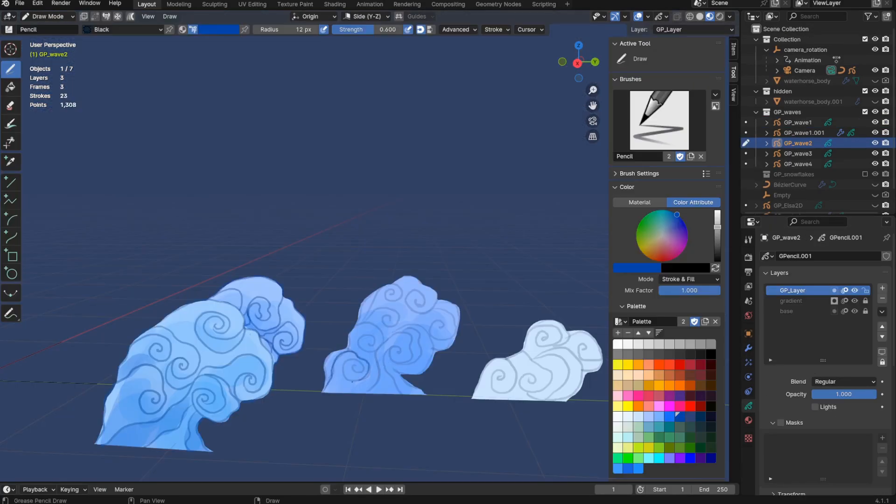
- Delete the selected line stroke from GP_wave2's GP_Layer in Edit Mode and leave that mode
key(ctrl+Tab)
click(406, 441)
key(x)
click(405, 441)
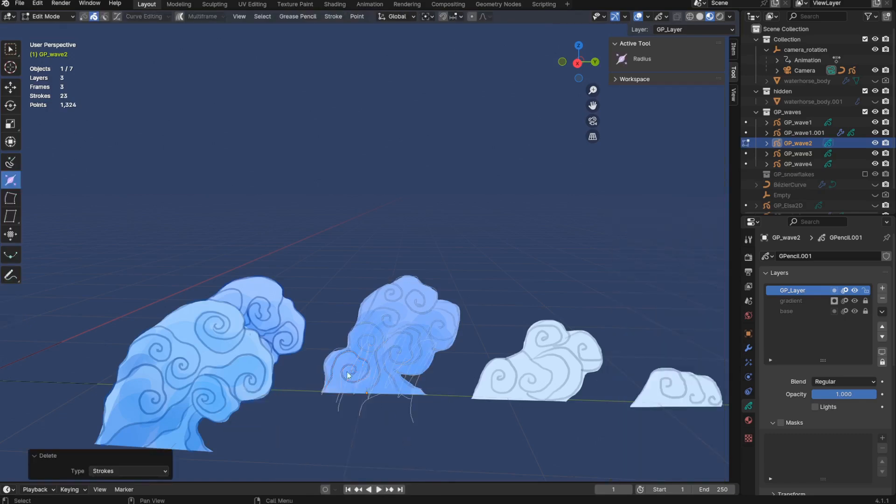
click(353, 455)
key(ctrl+Tab)
click(332, 391)
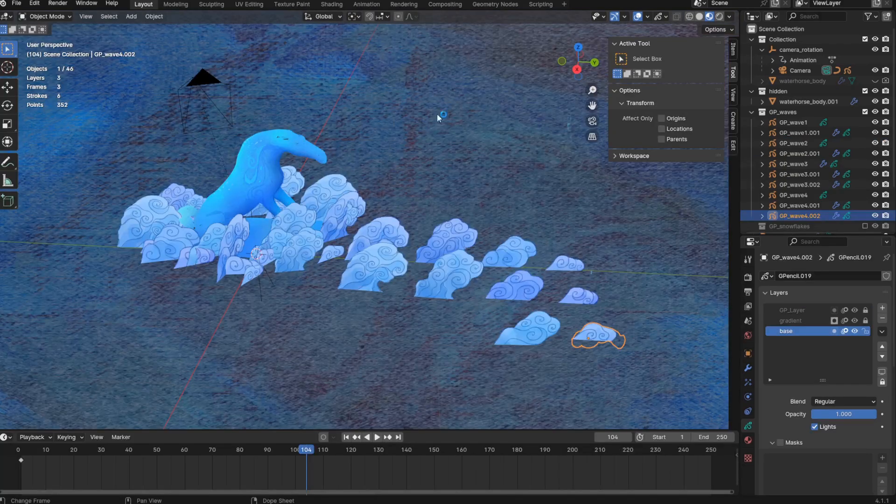
- Hide Wave_Plane to view the original waves, and exclude the GP_waves collection before making Wave_Plane visible again
mouse_move(545, 239)
middle_down()
mouse_move(521, 309)
mouse_move(546, 250)
middle_up()
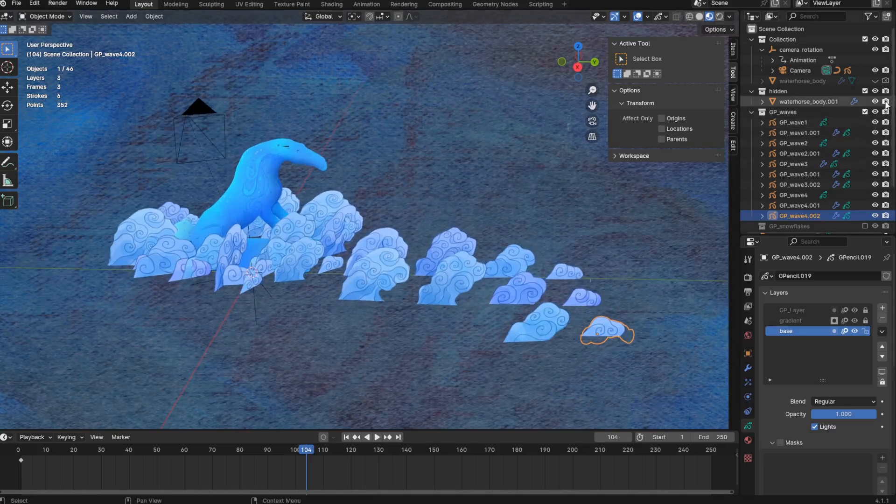
scroll(853, 187, down, 4)
click(875, 224)
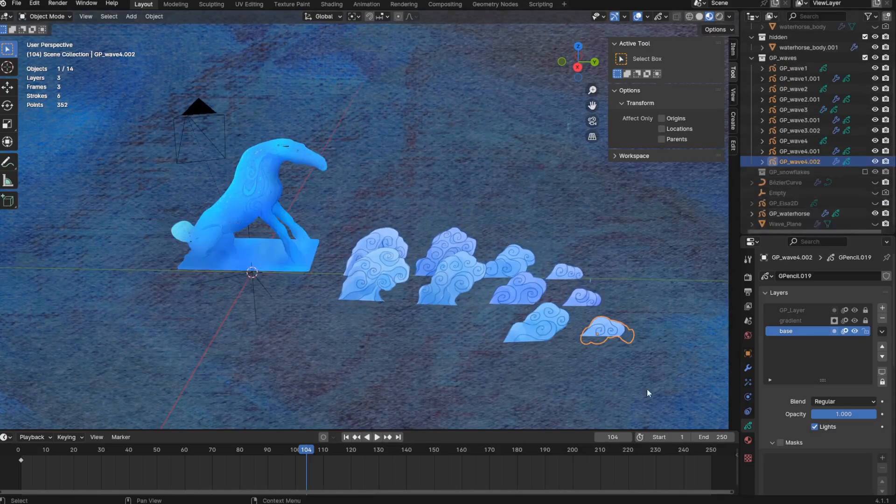
click(631, 403)
mouse_move(640, 383)
middle_down()
mouse_move(600, 393)
mouse_move(637, 381)
mouse_move(627, 388)
middle_up()
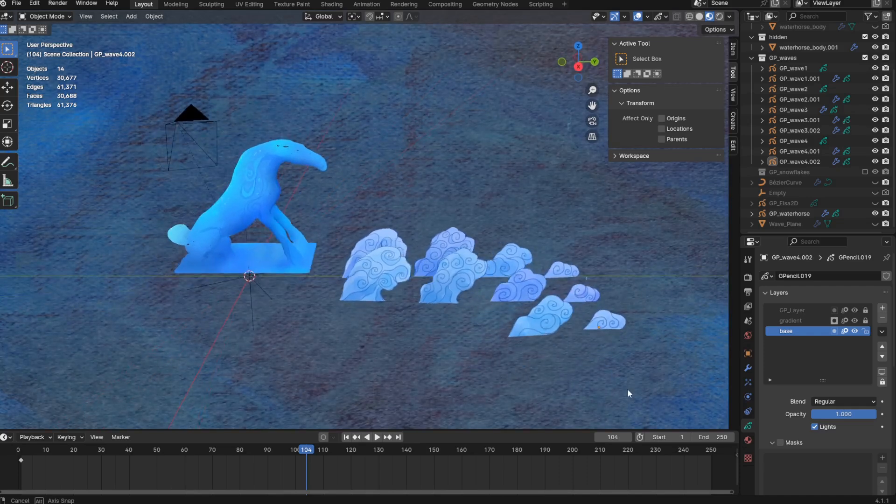
click(865, 57)
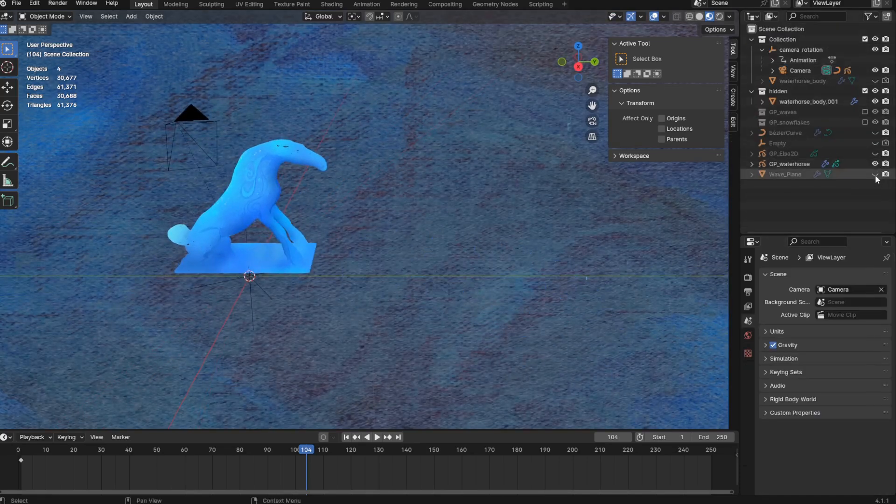
click(875, 174)
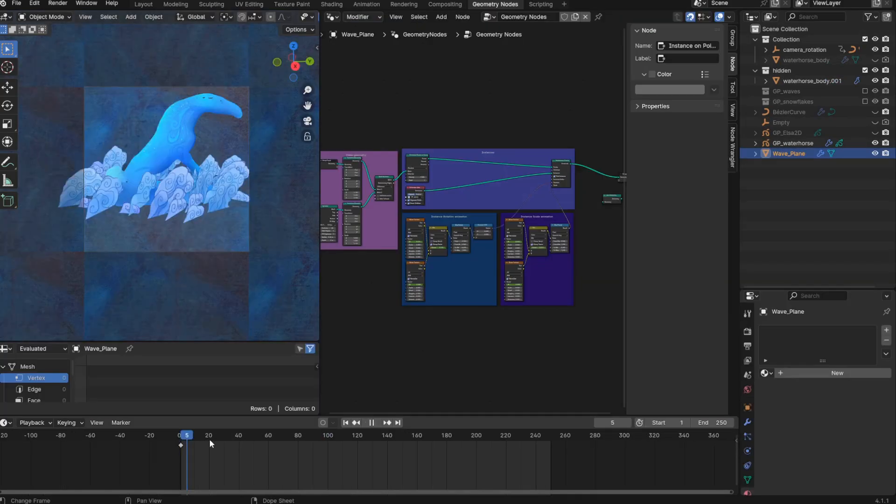
- Set the Distribute Points on Faces seed to 5, playing the animation to check the wave layout around the horse
key(space)
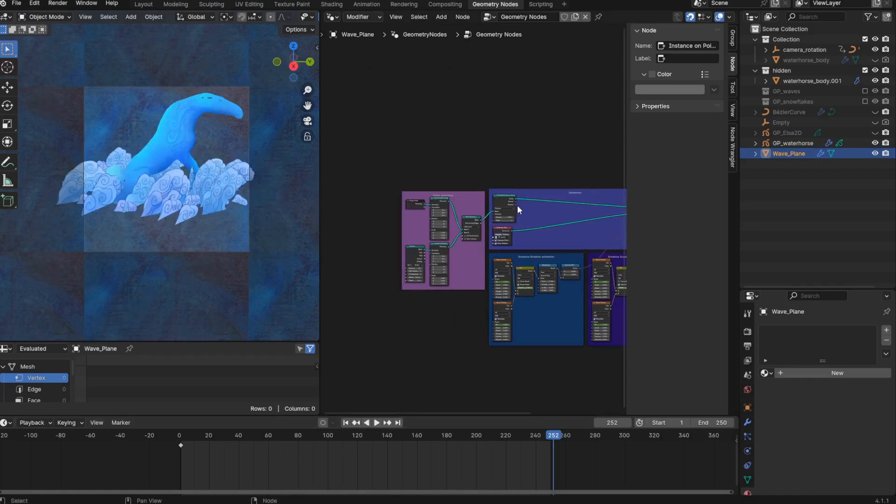
scroll(518, 210, up, 7)
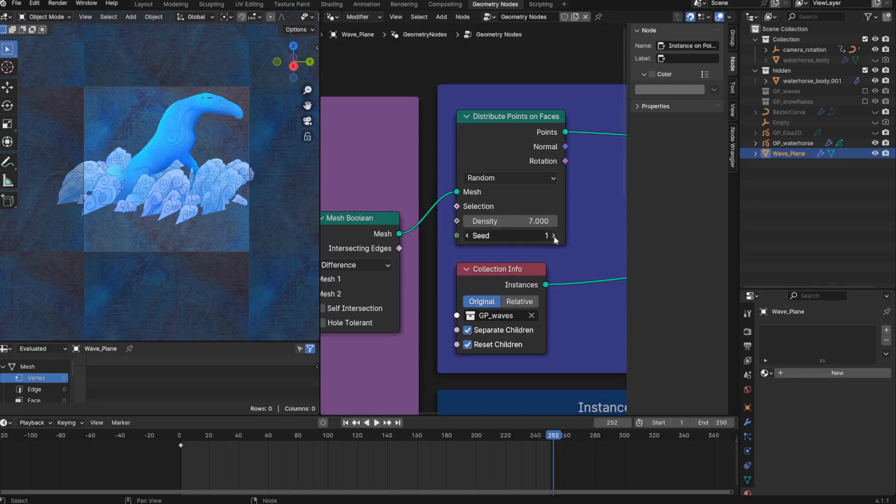
click(555, 238)
click(556, 238)
click(554, 236)
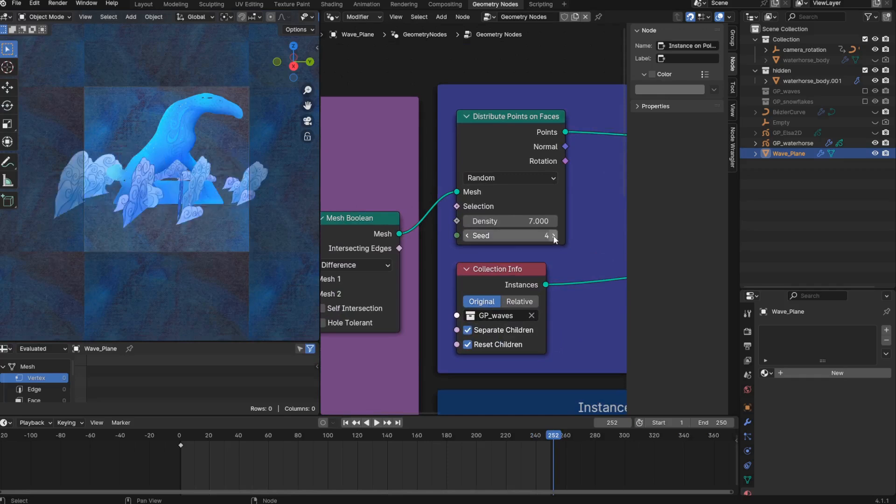
click(555, 235)
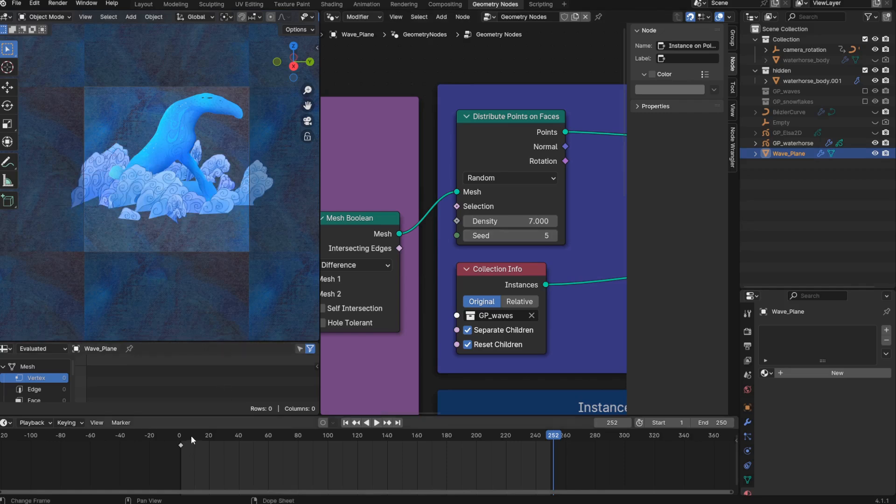
key(space)
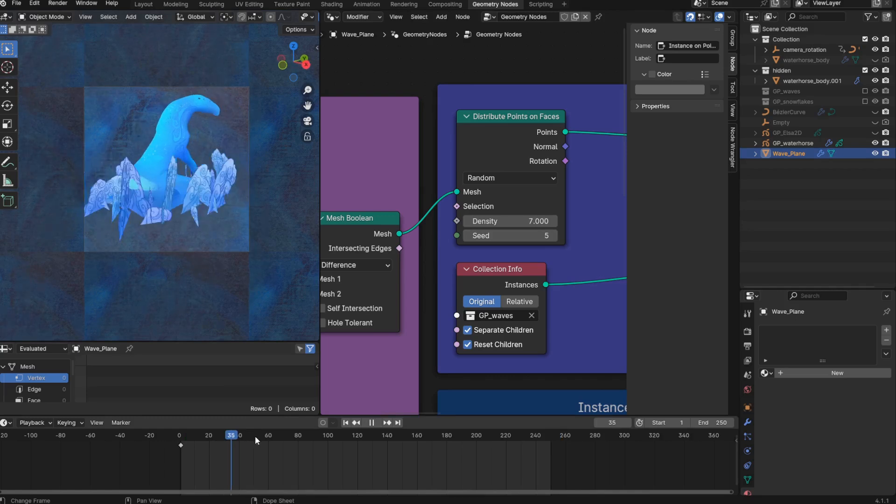
key(space)
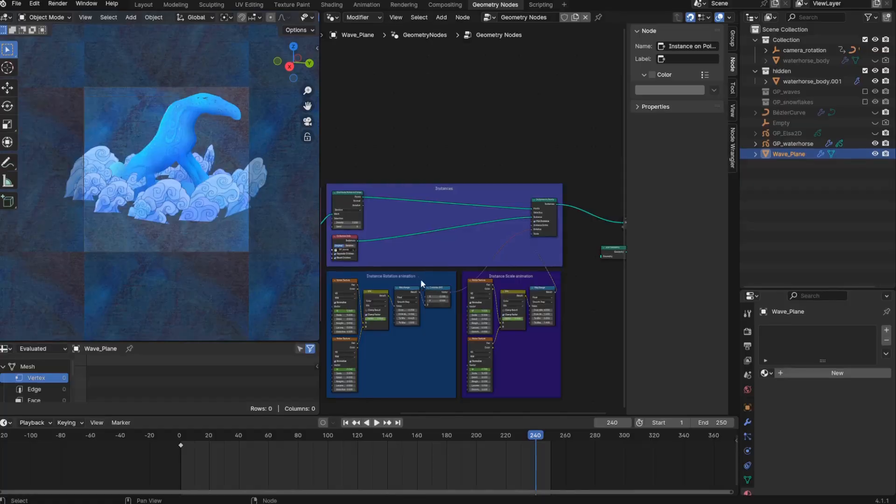
- Move the Instance Rotation animation frame down and cut its link to Instance on Points, checking the waves in playback
drag(404, 278, 406, 464)
middle_drag(432, 400, 442, 288)
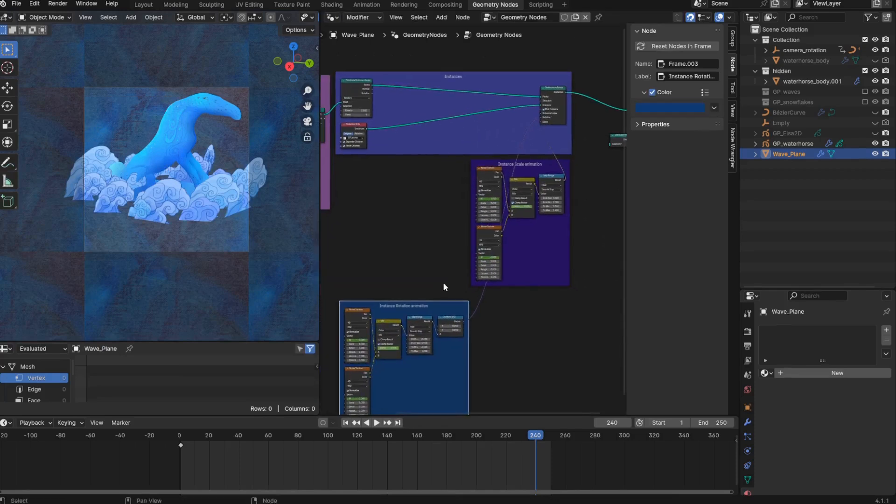
ctrl+right_drag(468, 289, 509, 327)
middle_drag(405, 221, 395, 252)
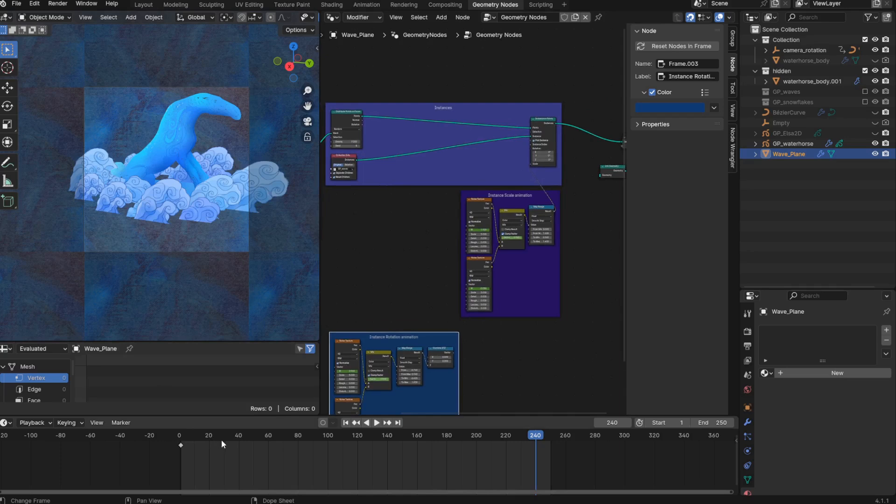
key(space)
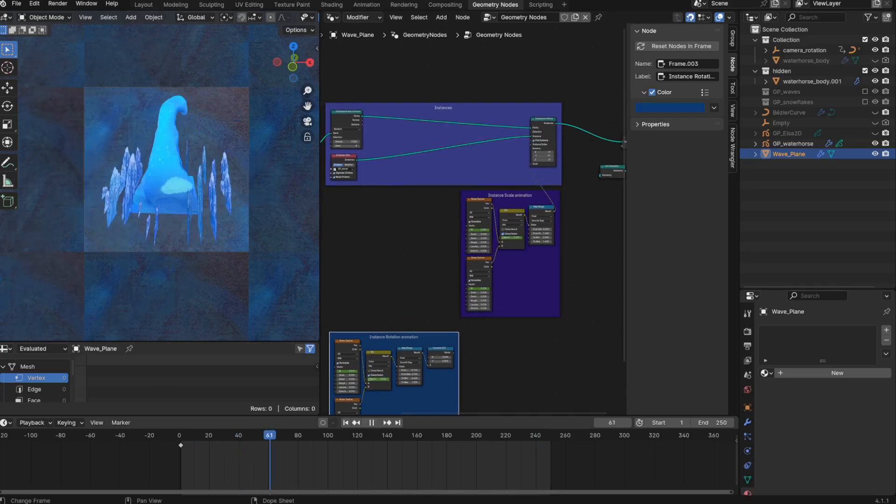
key(space)
- Expand camera_rotation in the Outliner and add its Camera to the node tree as an Object Info node below the Instances frame
middle_drag(405, 250, 476, 279)
scroll(474, 279, up, 4)
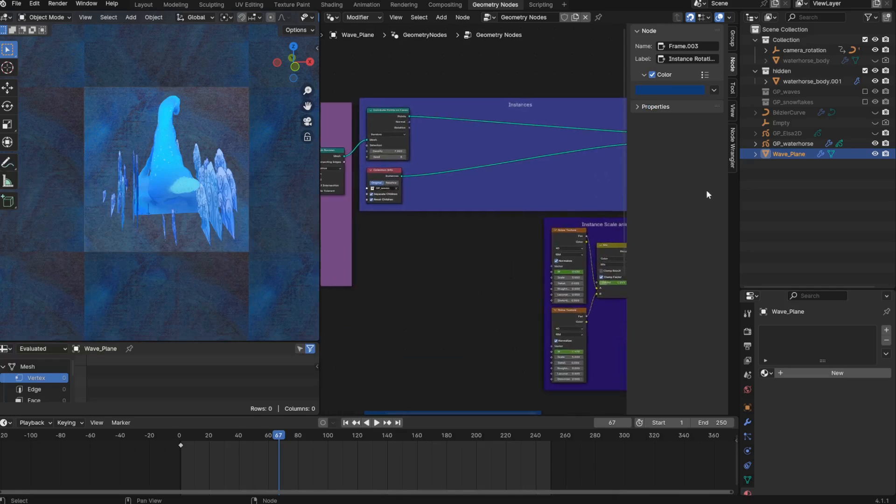
click(765, 50)
click(775, 71)
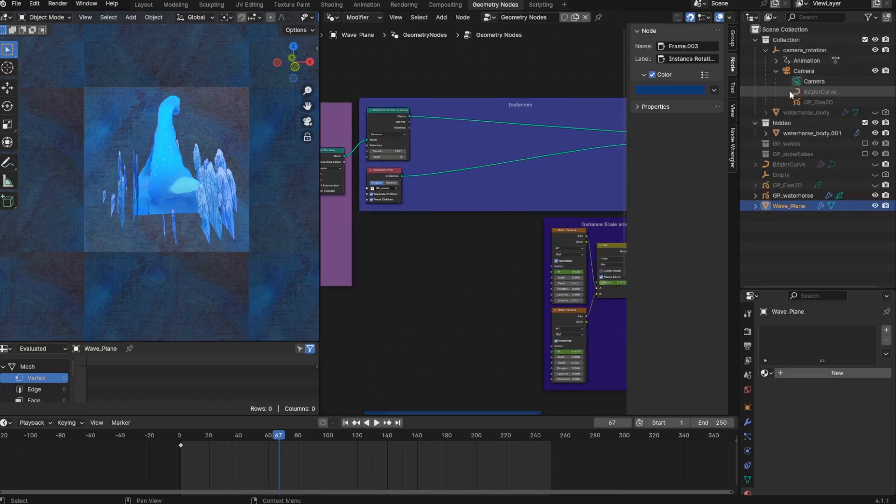
drag(807, 70, 751, 100)
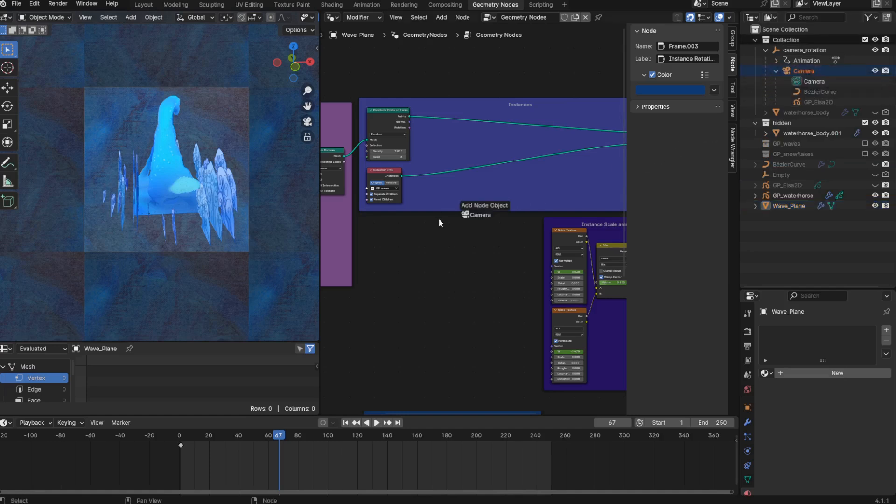
drag(381, 241, 371, 225)
scroll(382, 310, up, 4)
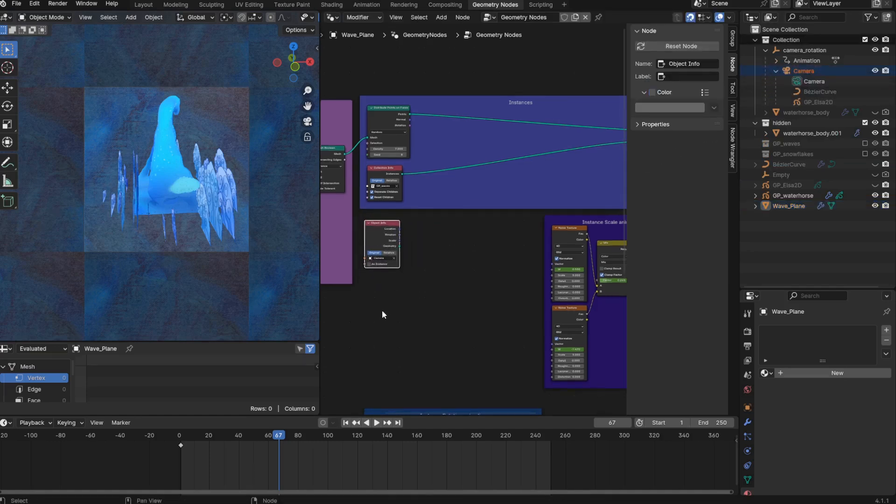
- Add a Position node directly below the Camera's Object Info node
middle_drag(396, 311, 426, 308)
key(shift+a)
text(posi)
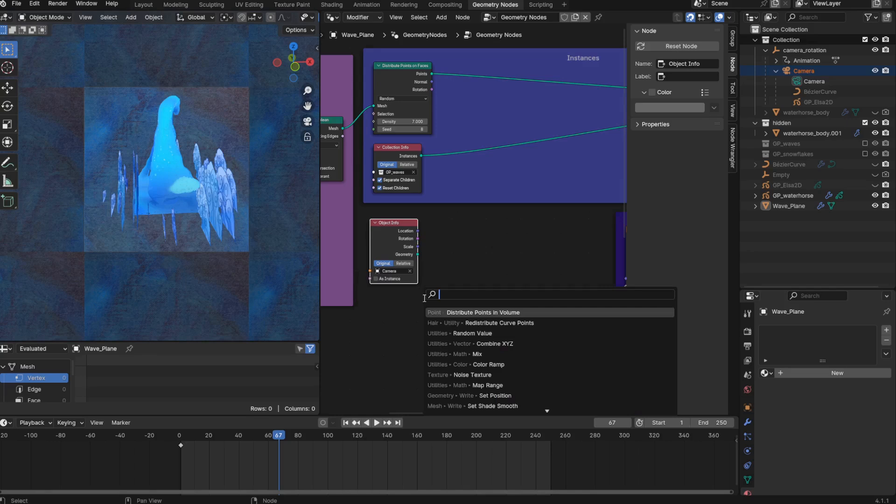
click(454, 314)
click(367, 283)
key(shift+a)
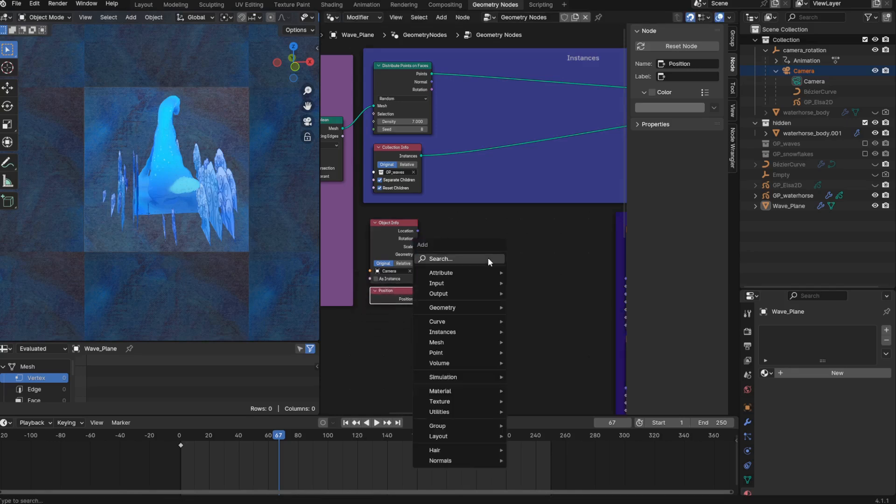
click(488, 257)
text(subtra)
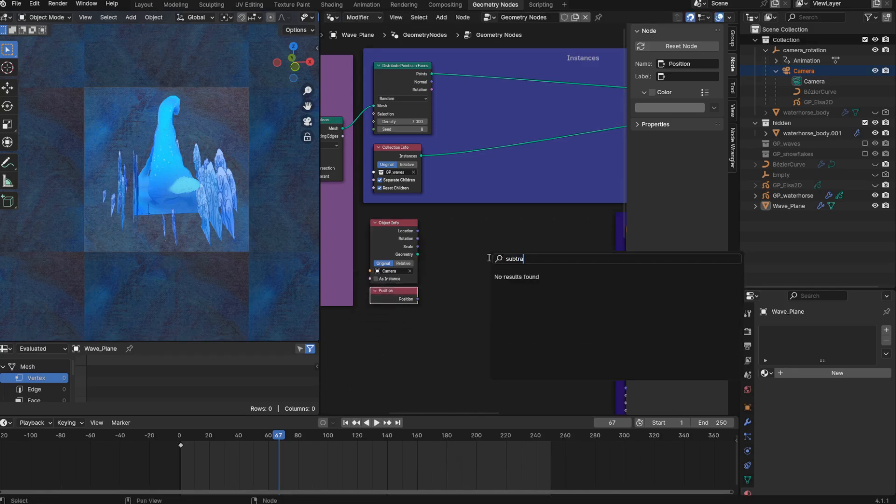
key(BackSpace)
key(BackSpace)
key(BackSpace)
- Add a Vector Math node near the Object Info node and set its operation to Subtract
key(shift+a)
text(vect)
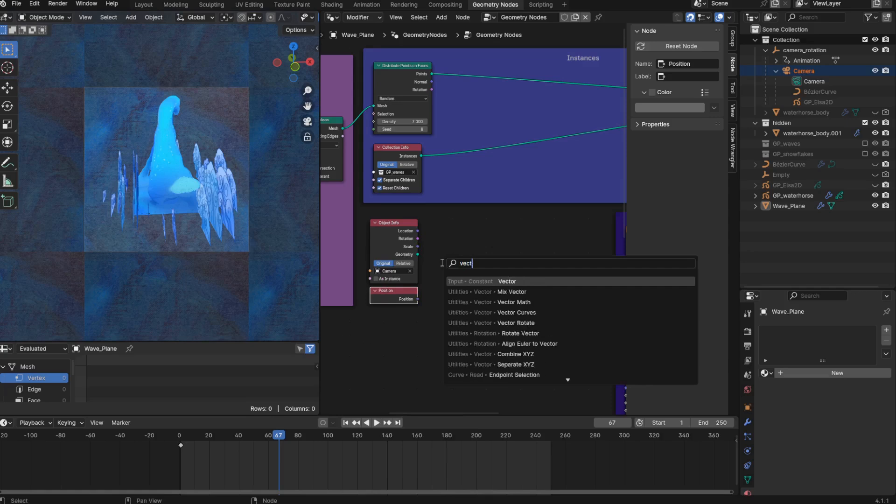
key(Down)
key(Down)
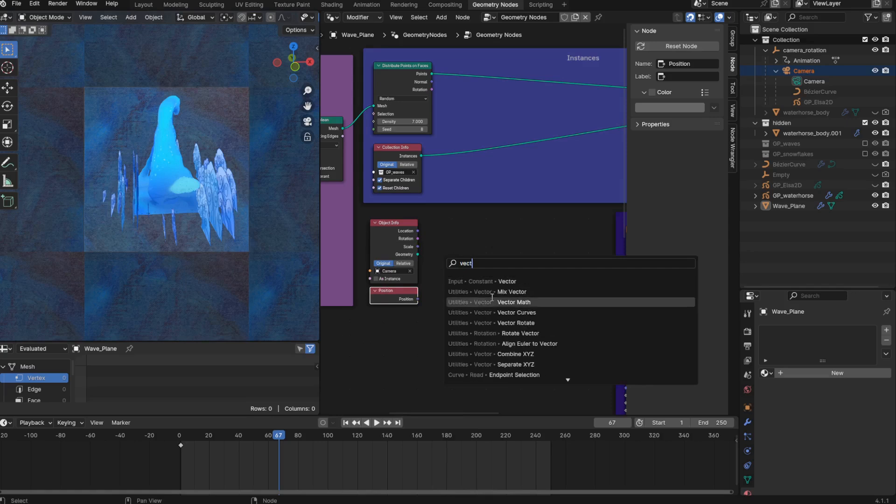
key(Return)
click(466, 254)
click(466, 255)
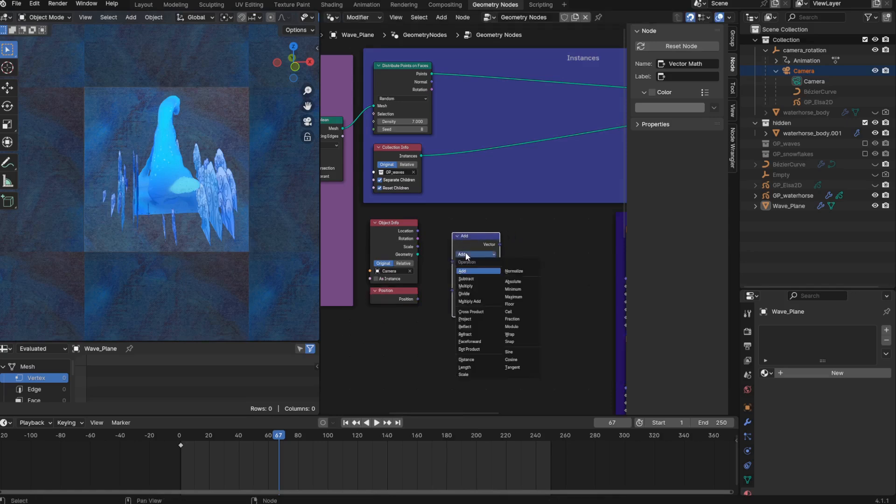
click(468, 278)
- Place the Subtract node beside Object Info, linking the camera's Location to its first Vector input and Position to the second
scroll(471, 224, up, 2)
key(g)
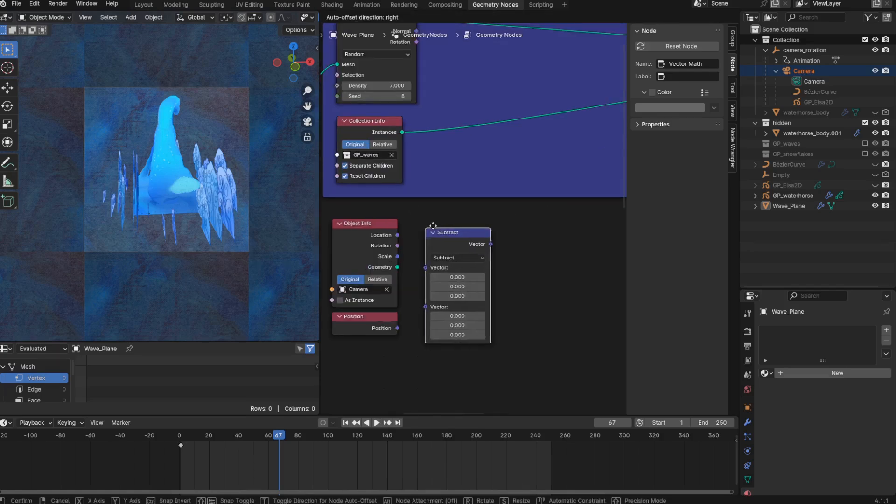
click(433, 220)
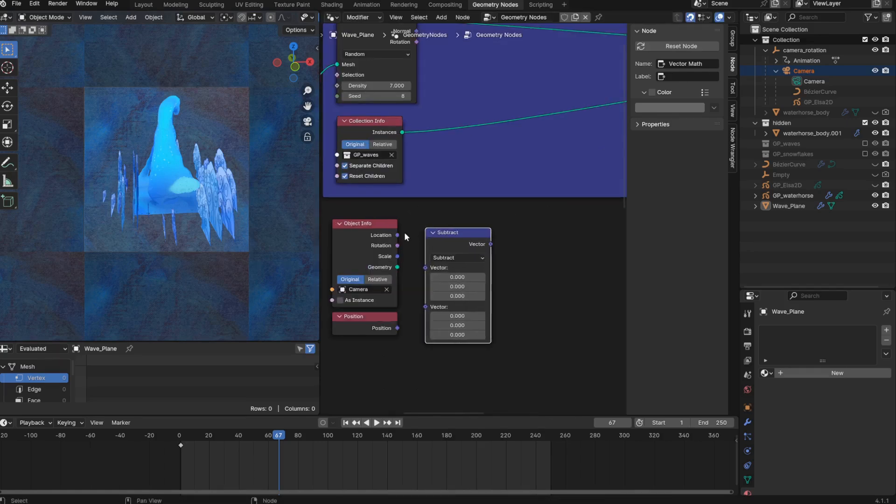
drag(397, 234, 423, 268)
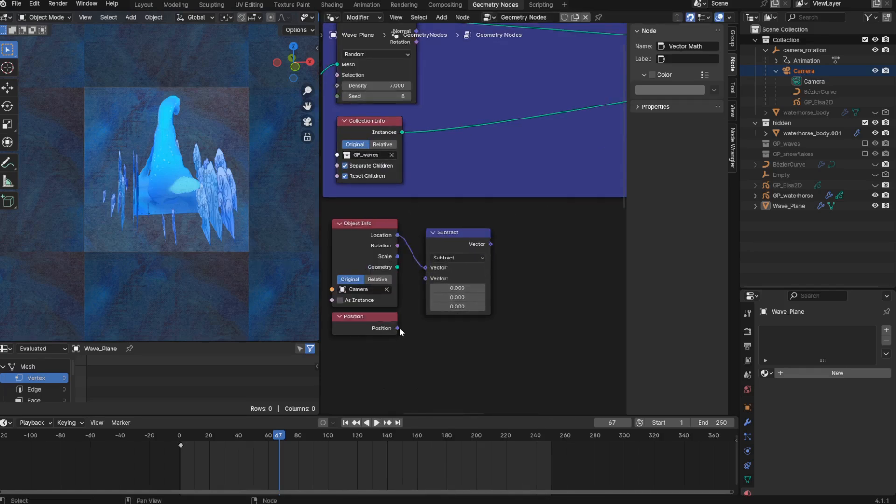
middle_drag(532, 276, 404, 328)
- Add an Align Euler to Vector node after Subtract and link Subtract's result to its Vector input
key(shift+a)
click(406, 281)
text(align)
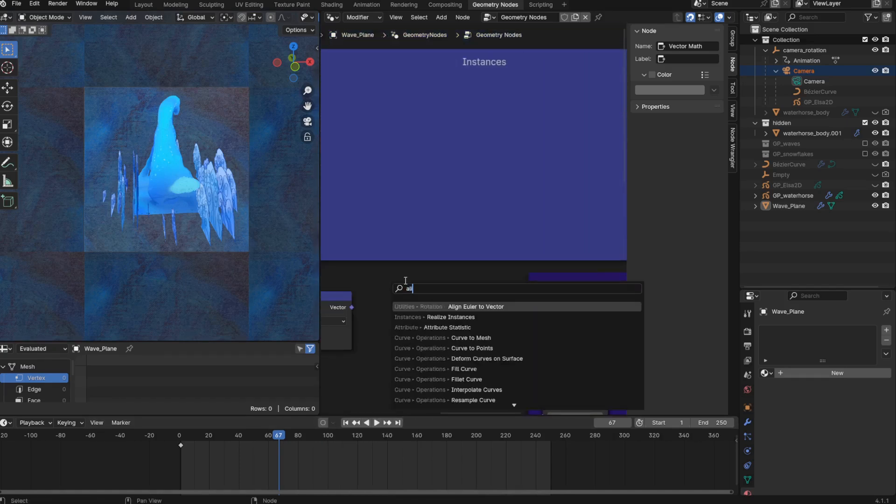
click(450, 307)
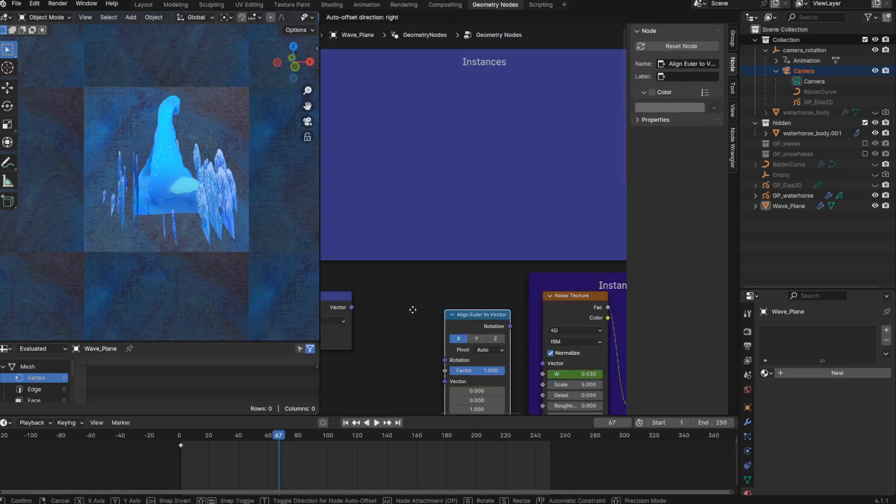
click(350, 291)
drag(352, 307, 377, 359)
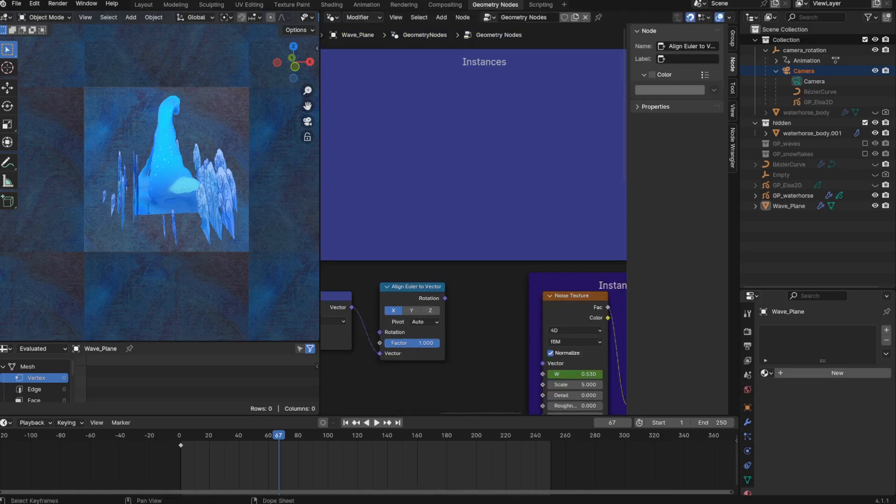
- Link Align Euler to Vector's Rotation to the Rotation input of Instance on Points and check the waves in playback
scroll(445, 299, down, 4)
middle_drag(445, 299, 368, 298)
drag(367, 297, 530, 231)
drag(556, 203, 556, 203)
key(space)
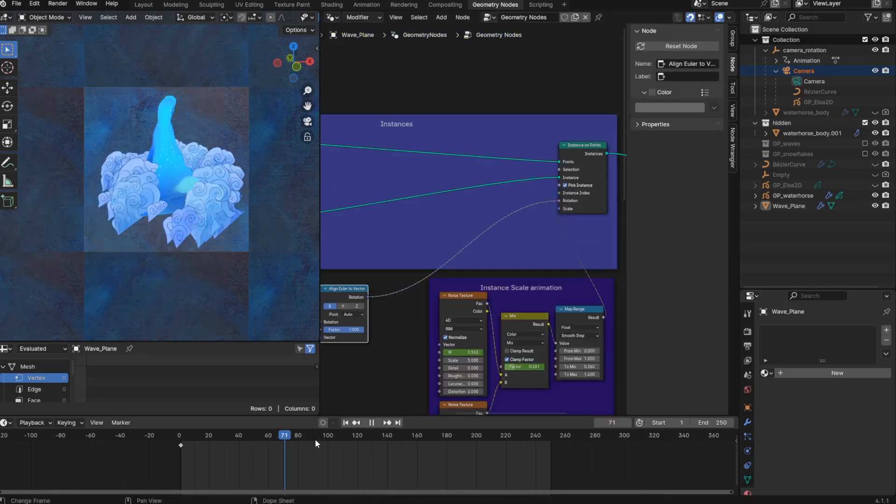
key(space)
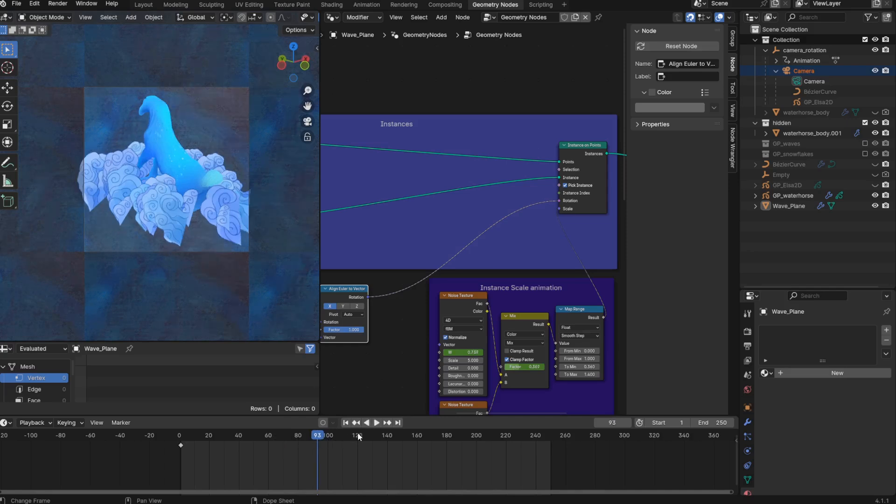
key(space)
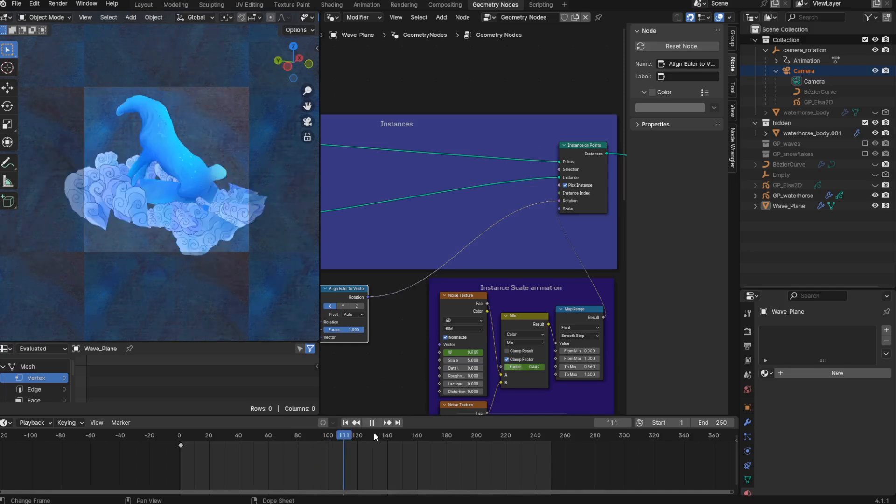
key(space)
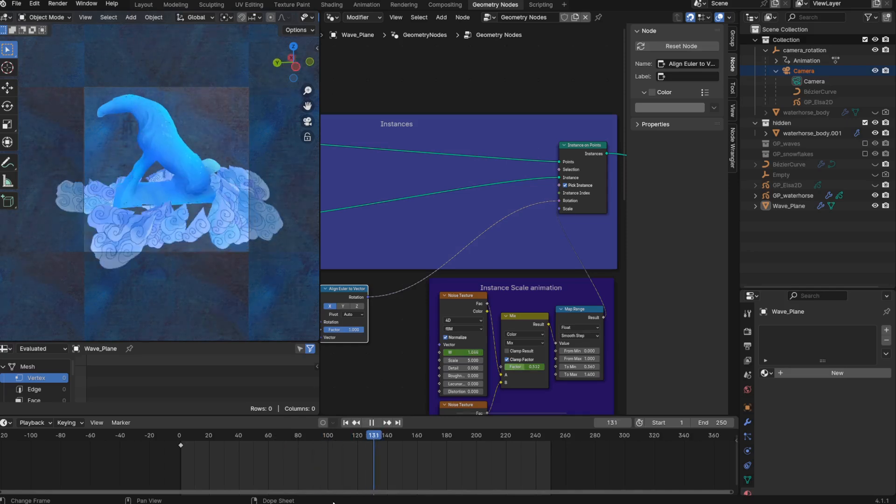
- Set Align Euler to Vector to the X axis with a Z pivot, checking how the waves face the camera in playback
click(354, 306)
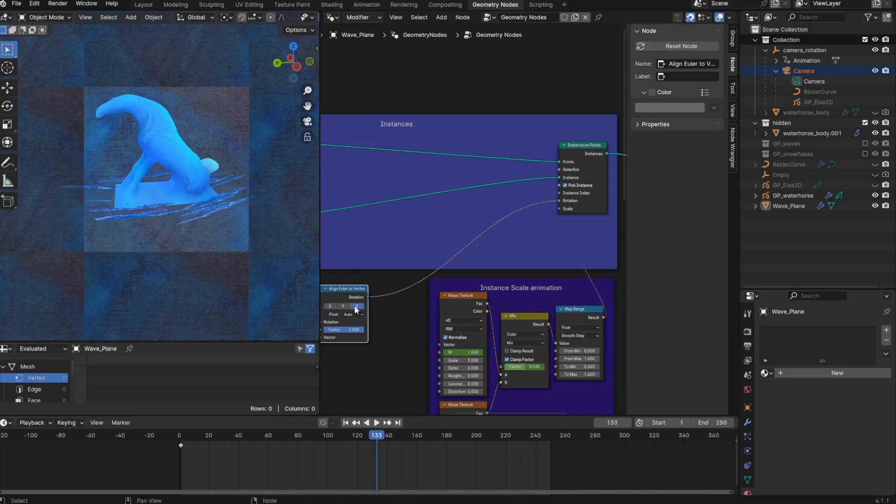
click(343, 307)
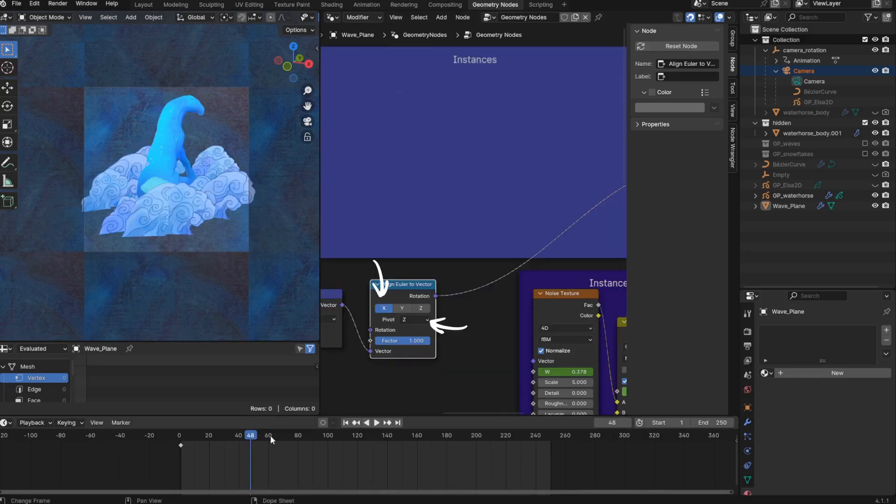
key(space)
drag(309, 435, 518, 439)
key(space)
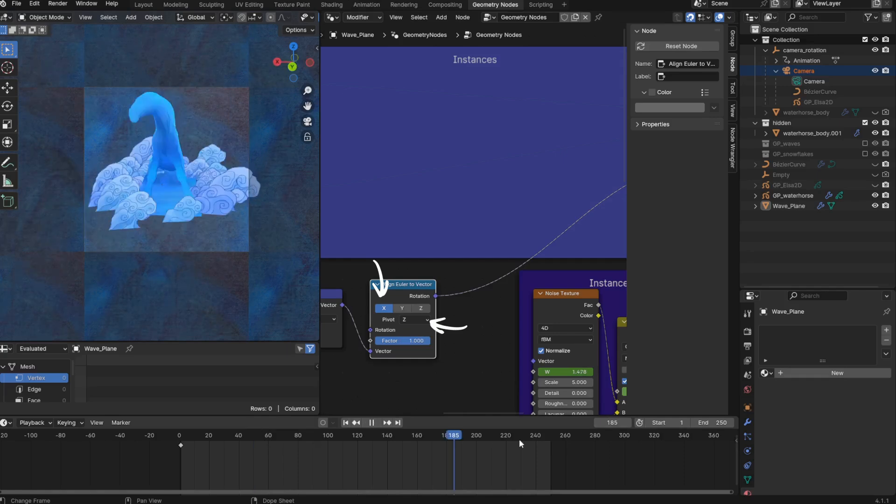
- Move the Instance Rotation animation frame up beneath the Align Euler to Vector chain and place a Mix Vector node beside it
scroll(407, 369, down, 9)
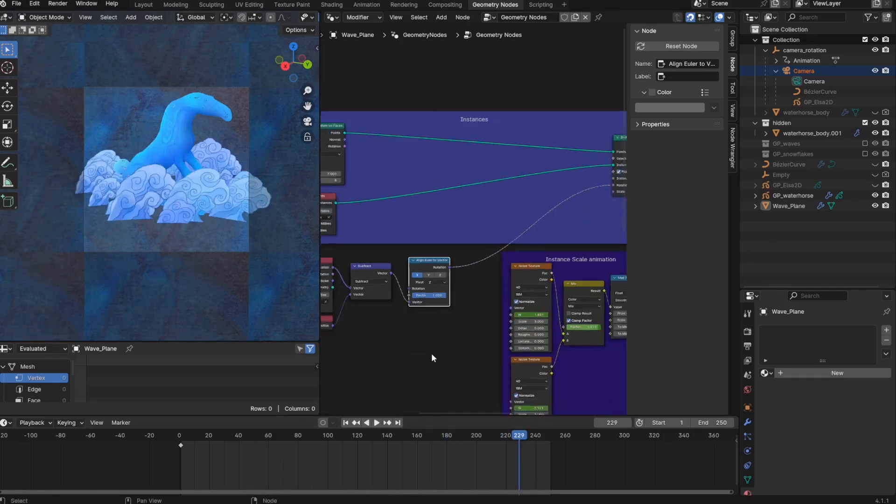
middle_drag(454, 376, 492, 335)
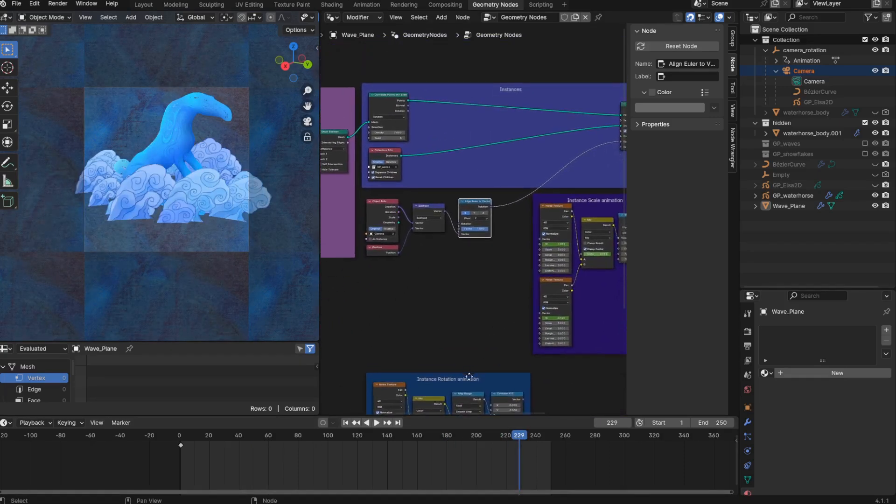
drag(457, 374, 413, 263)
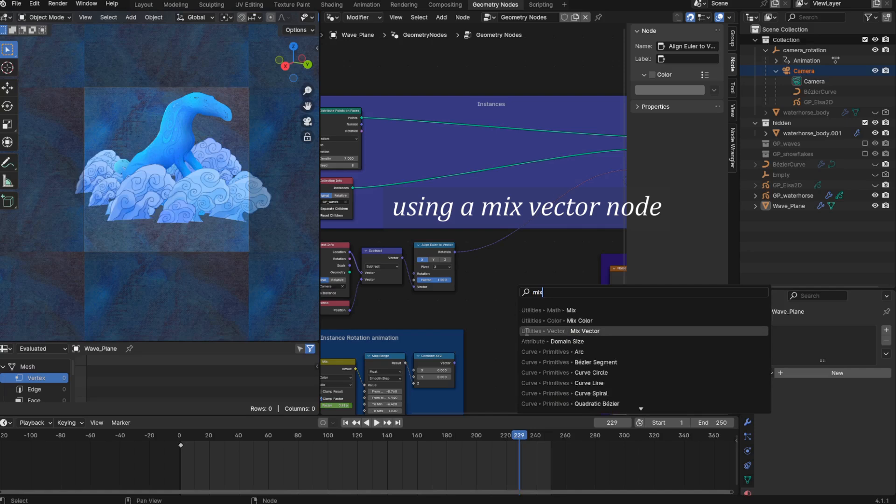
click(526, 331)
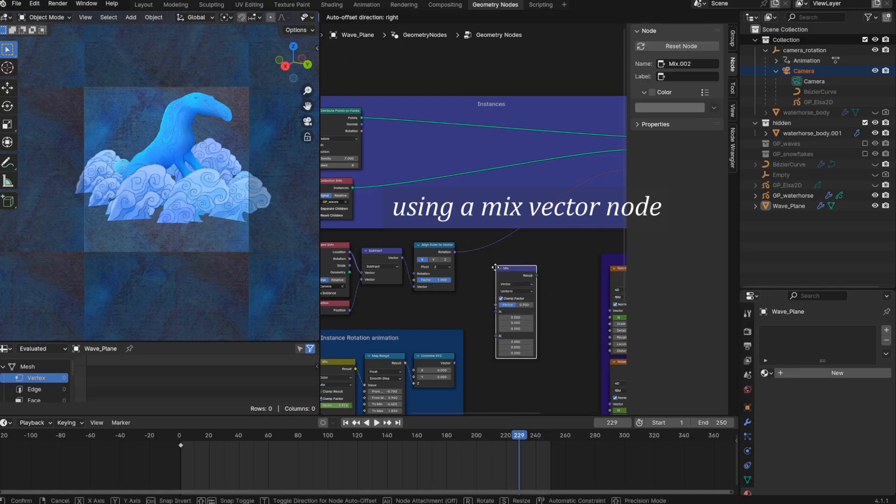
click(526, 332)
- Link Align Euler's Rotation to Mix A, Combine XYZ to Mix B and the Mix result to Instance on Points' Rotation, checking playback
drag(455, 252, 496, 311)
drag(454, 363, 495, 319)
middle_drag(547, 299, 414, 352)
drag(403, 330, 497, 225)
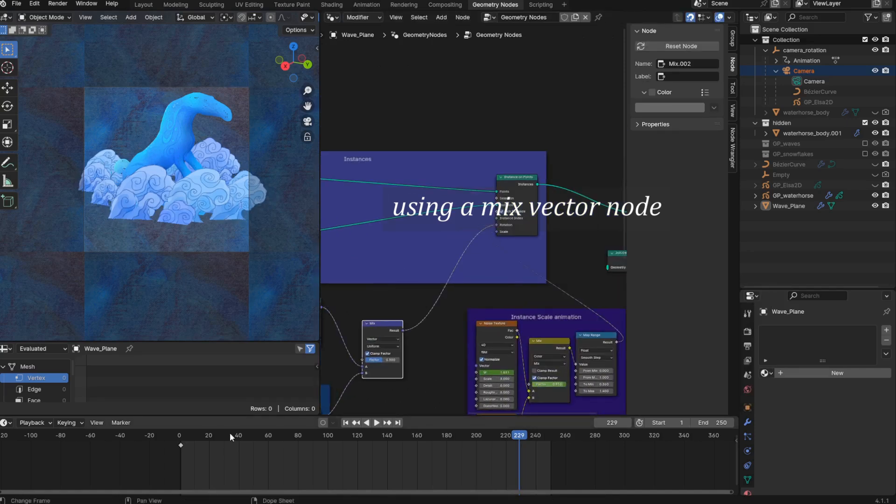
key(space)
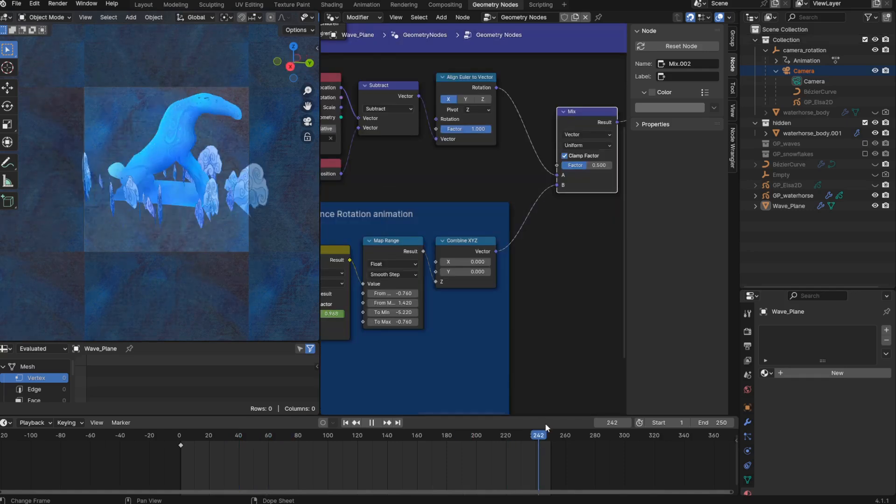
key(space)
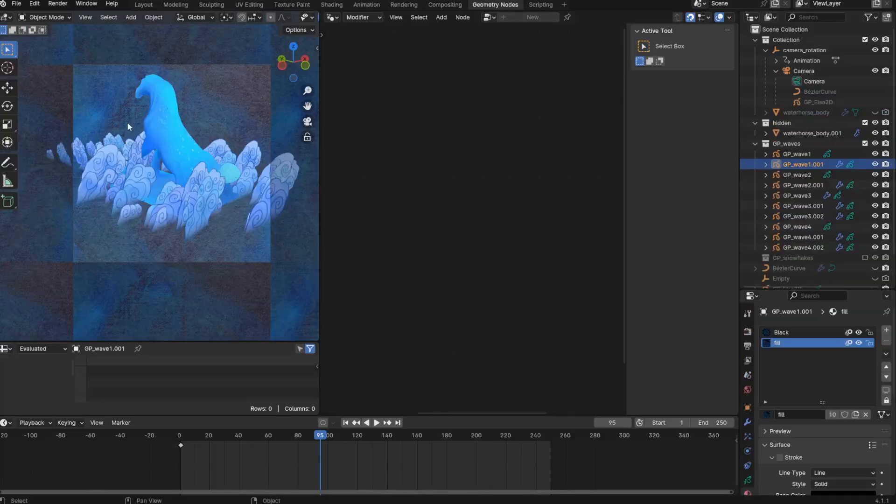
- Exclude the hidden collection and hide GP_waterhorse, and play the animation to view the waves on their own
click(865, 123)
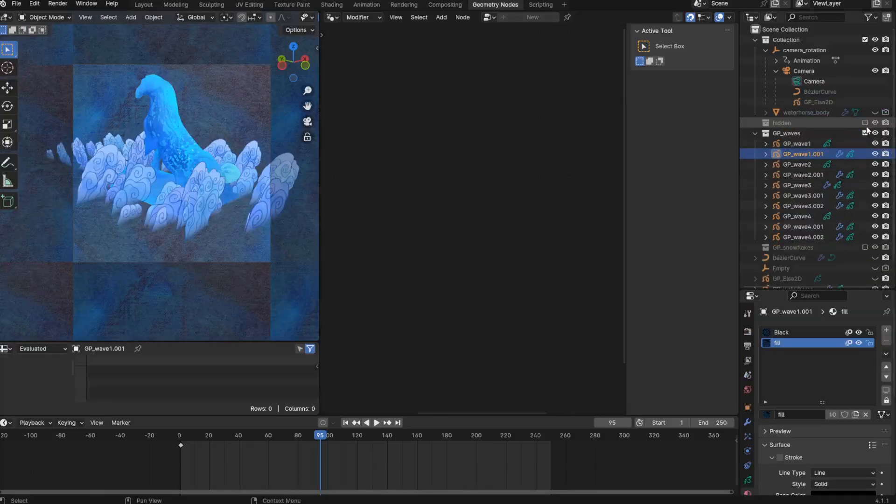
scroll(858, 196, down, 2)
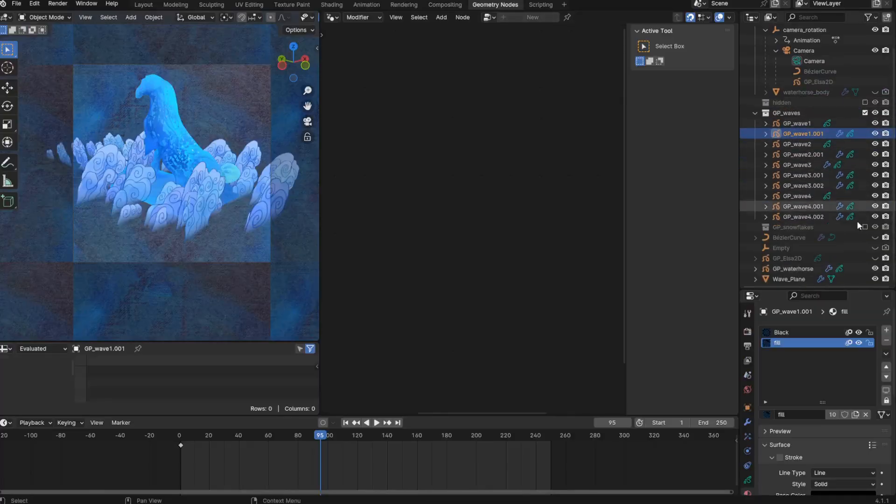
click(875, 268)
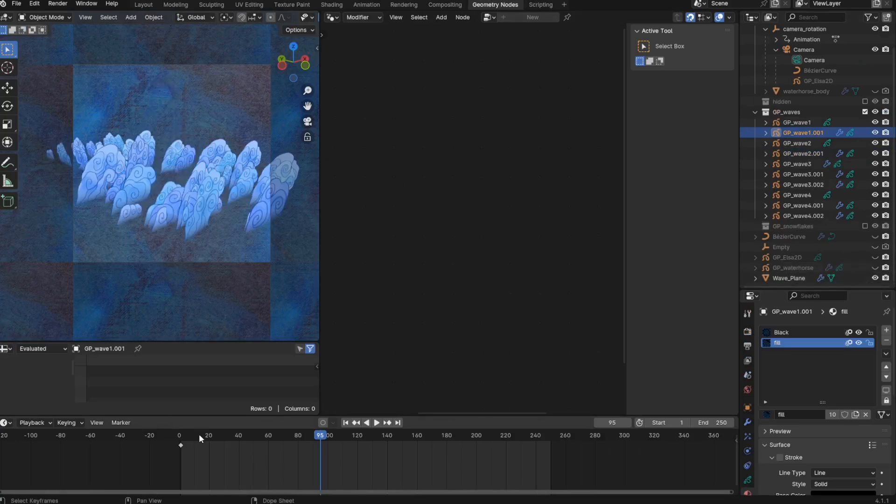
key(shift+Left)
key(space)
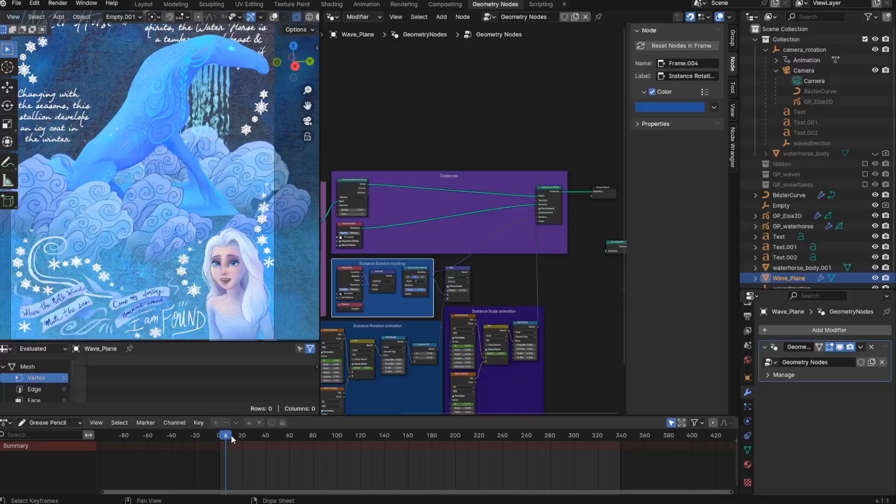
drag(231, 435, 586, 448)
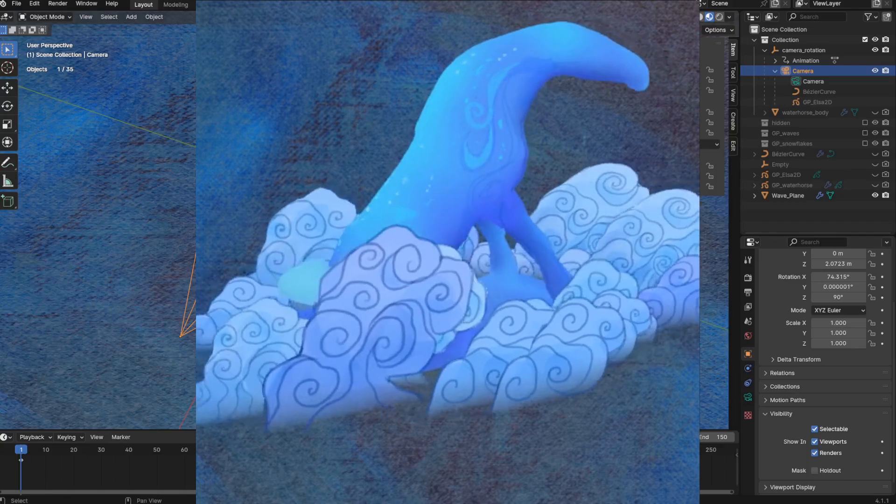
middle_drag(374, 234, 396, 270)
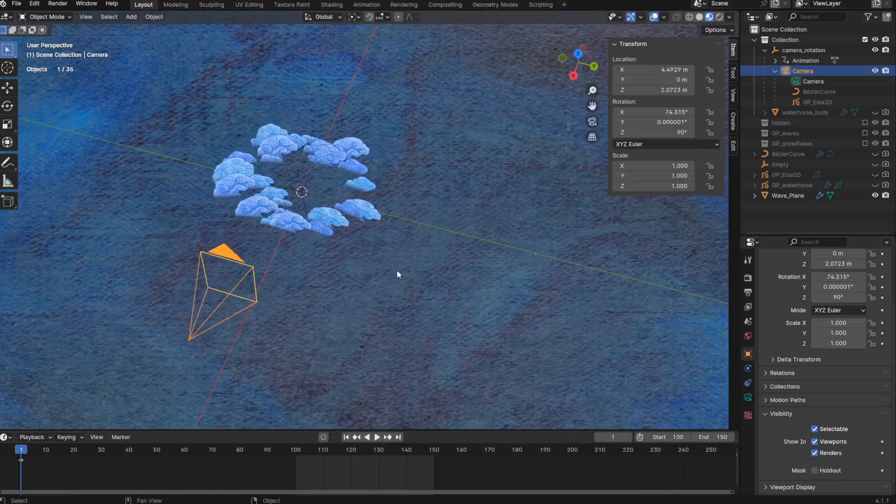
- Add an empty as the wave direction target and move it along the Y axis
key(shift+a)
mouse_move(397, 385)
click(436, 385)
key(g)
key(y)
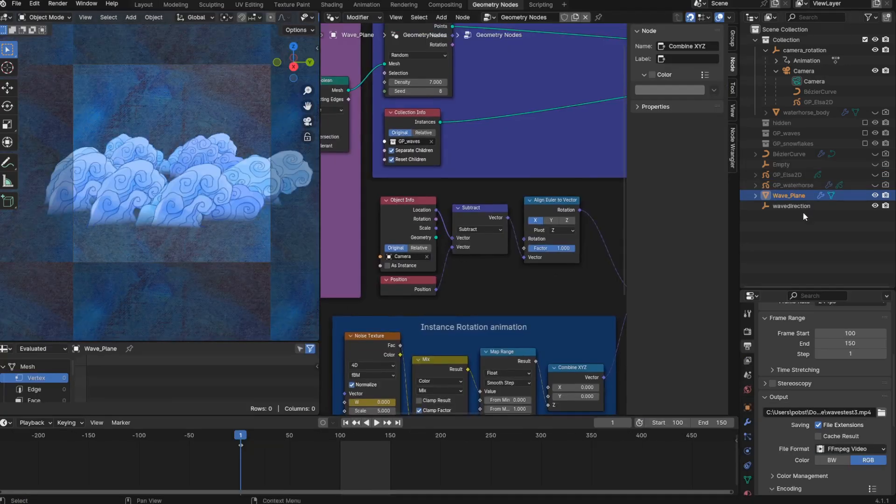
- Replace the Camera Object Info node with one for wavedirection, link its Location to Subtract, and set Align Euler to Vector to Y
drag(802, 208, 396, 188)
key(x)
click(401, 189)
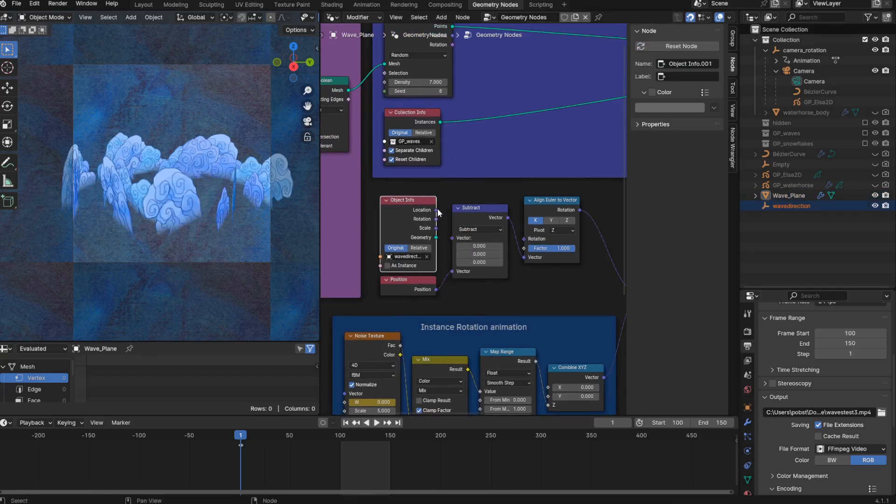
drag(436, 210, 449, 239)
click(546, 220)
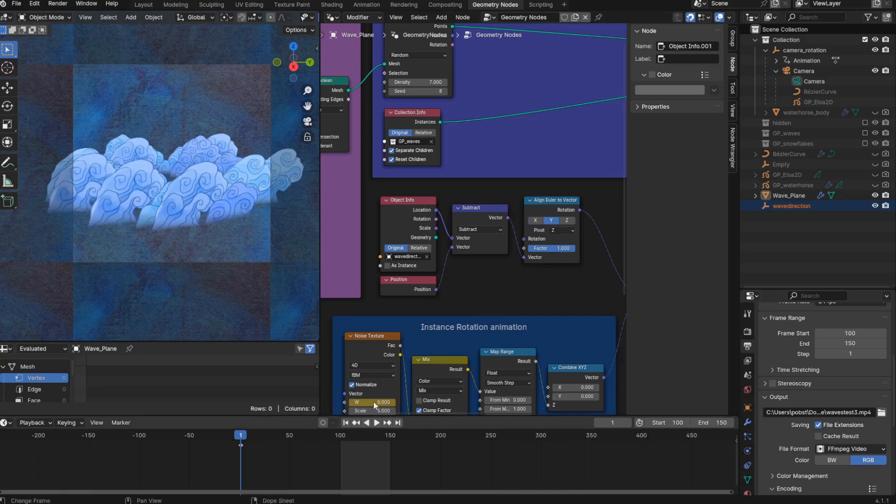
- Parent the wavedirection empty to camera_rotation and play the animation to check how the waves face the camera
middle_drag(491, 326, 406, 327)
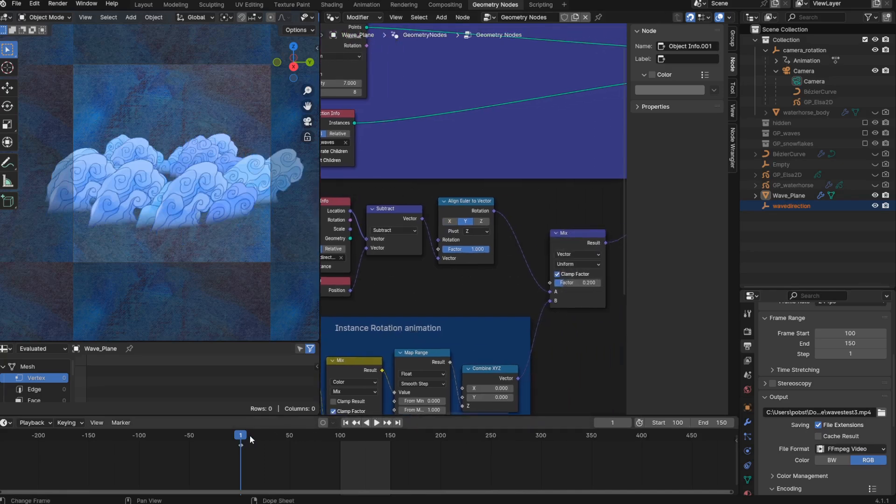
key(space)
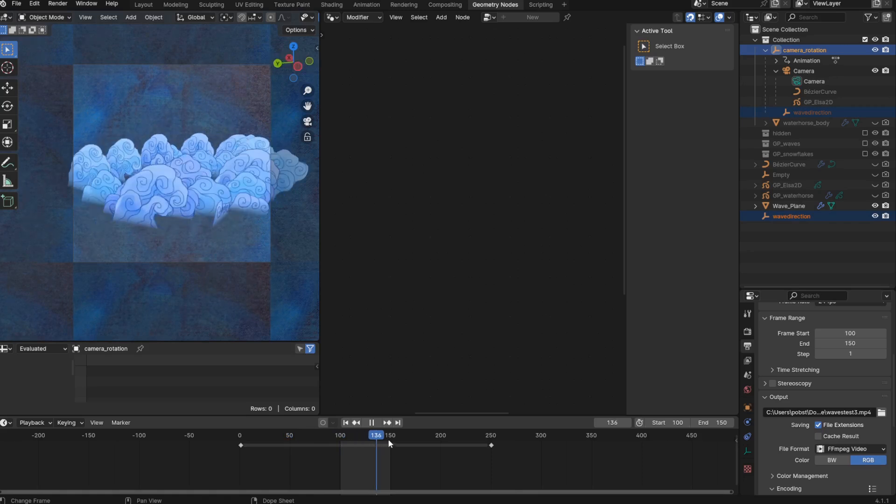
key(space)
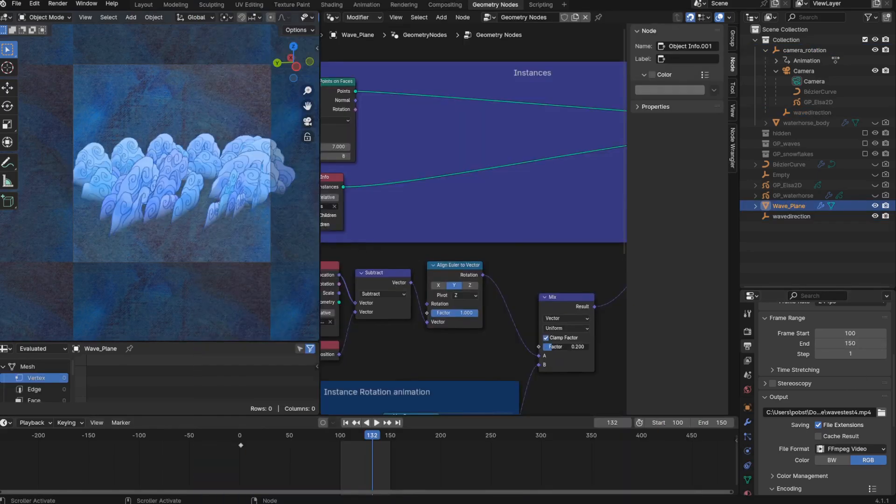
- Set the Mix Vector node's factor to 0.112 and check the wave motion by scrubbing and playing the timeline
drag(553, 347, 548, 347)
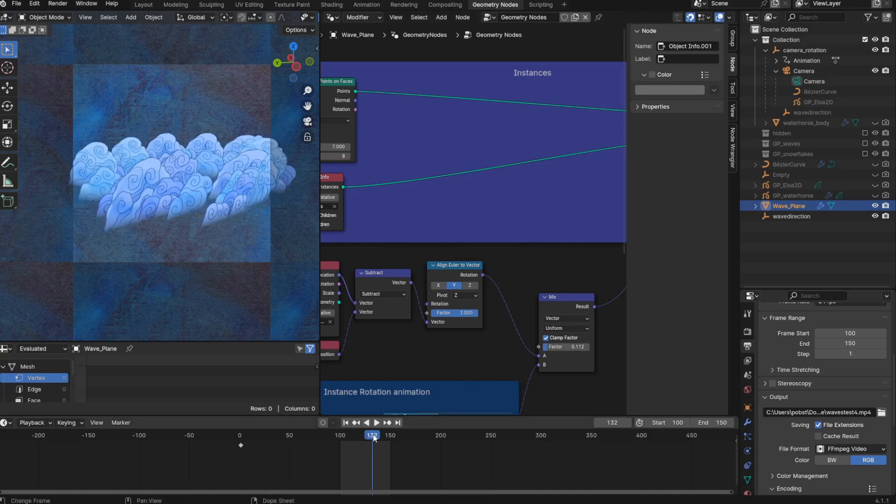
drag(376, 437, 379, 436)
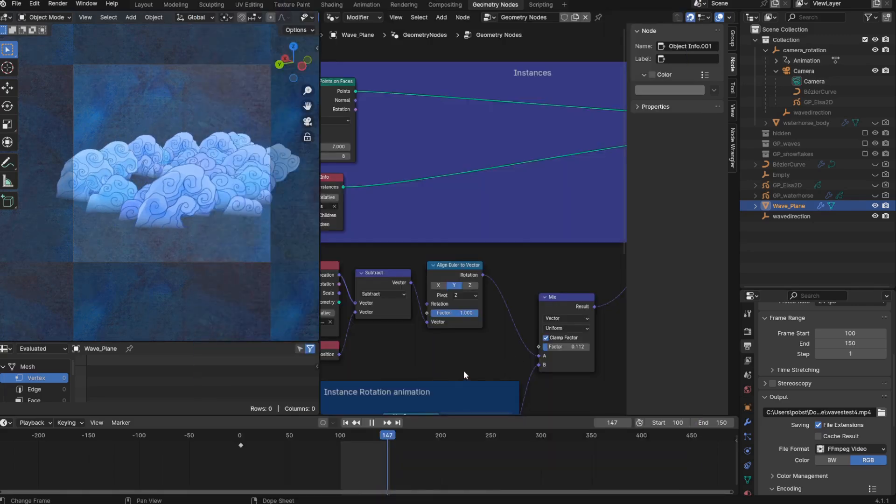
key(space)
middle_drag(551, 360, 522, 265)
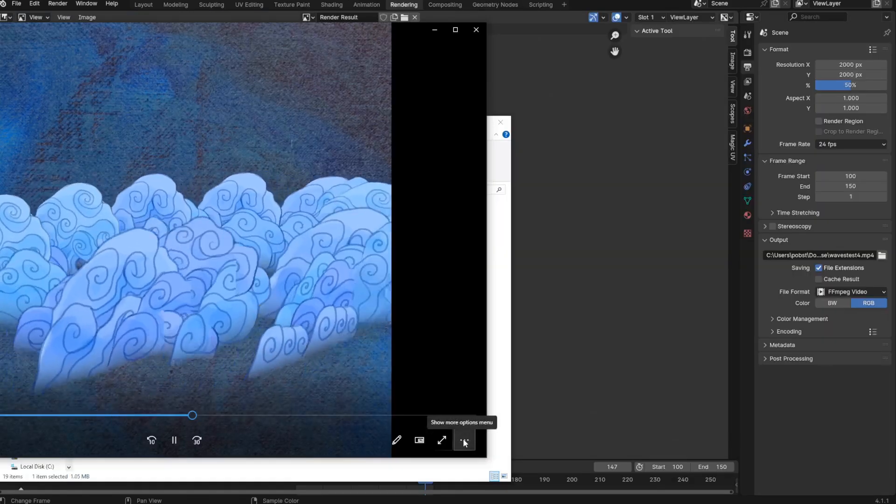
- Replay the rendered wave test video in the media player to review the wave motion
click(464, 441)
click(446, 391)
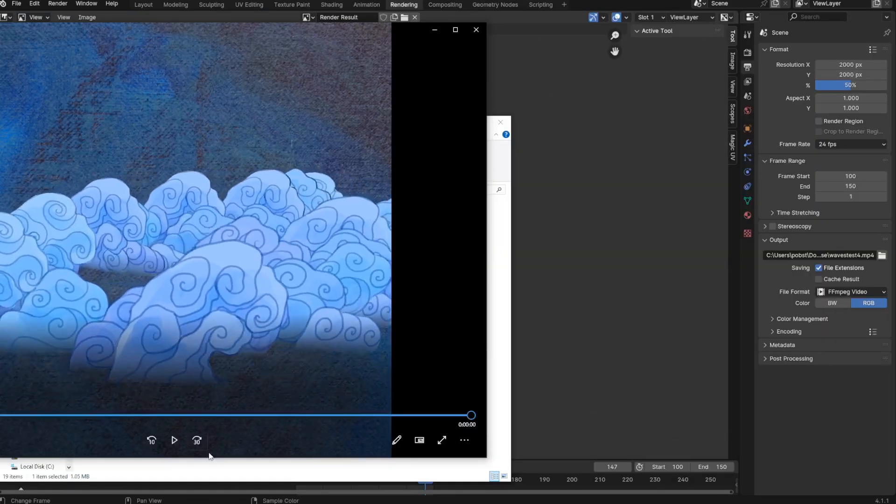
click(172, 442)
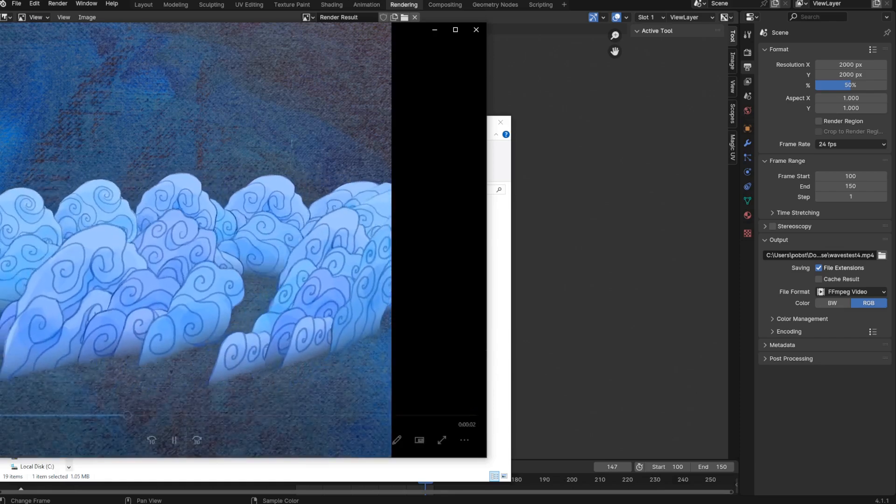